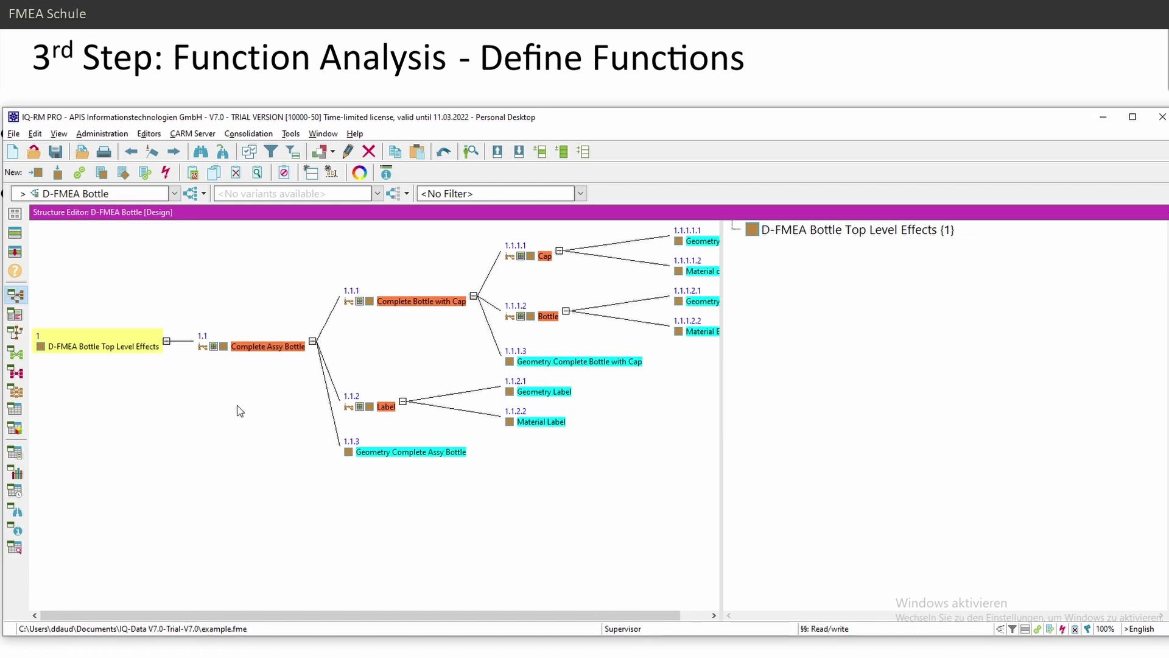
# - Select the Complete Assy Bottle element and examine the complete water bottle assembly drawing in Adobe Acrobat Reader for its characteristics
pyautogui.click(262, 347)
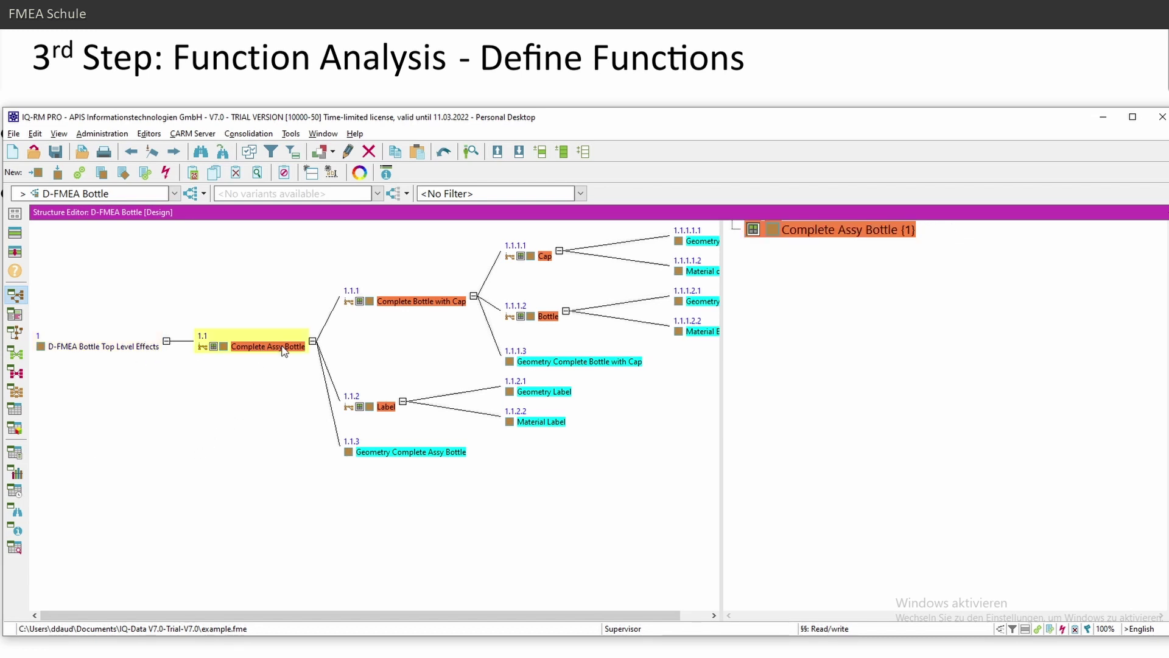
pyautogui.hotkey('alt', 'Tab')
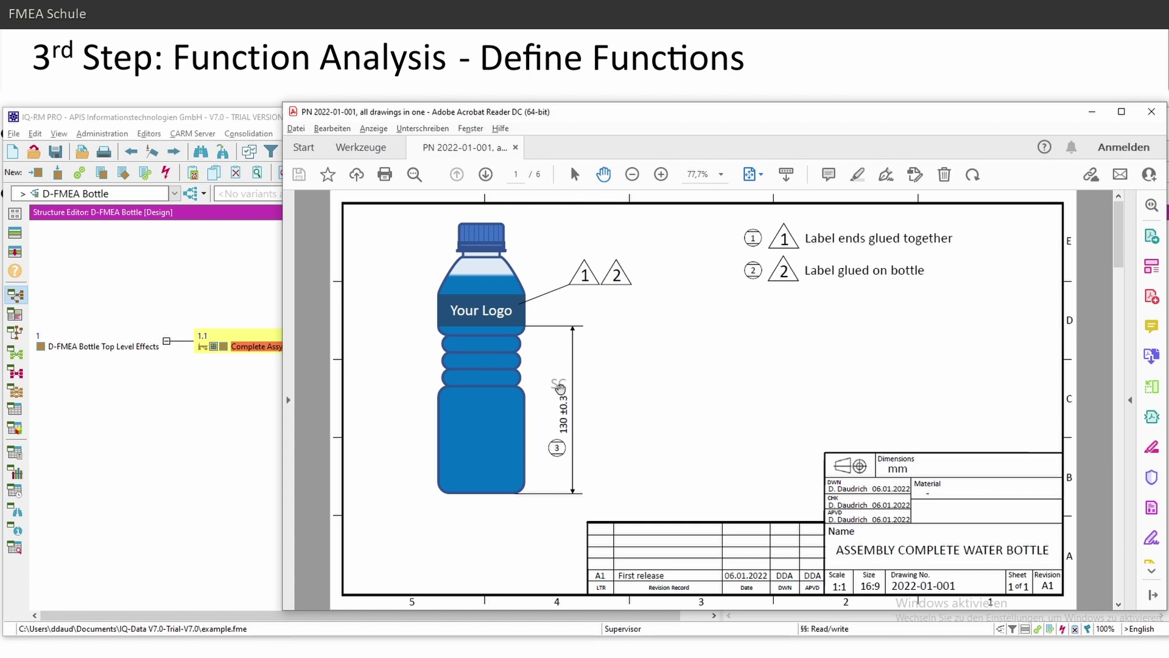
pyautogui.scroll(2, 561, 388)
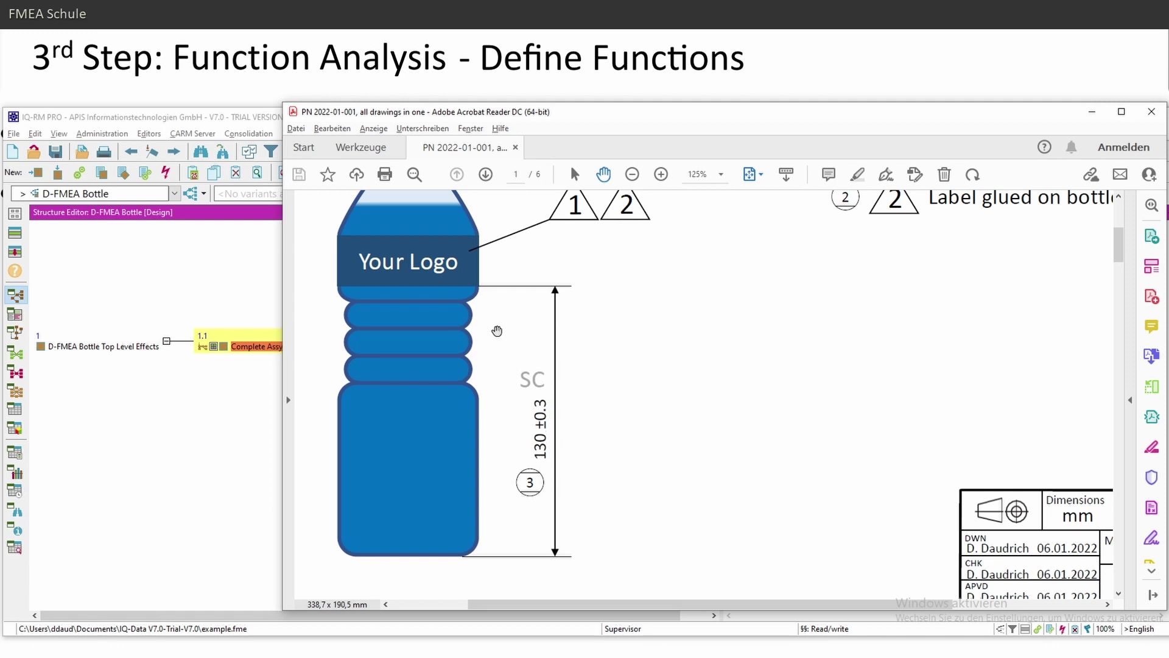
pyautogui.scroll(-2, 572, 451)
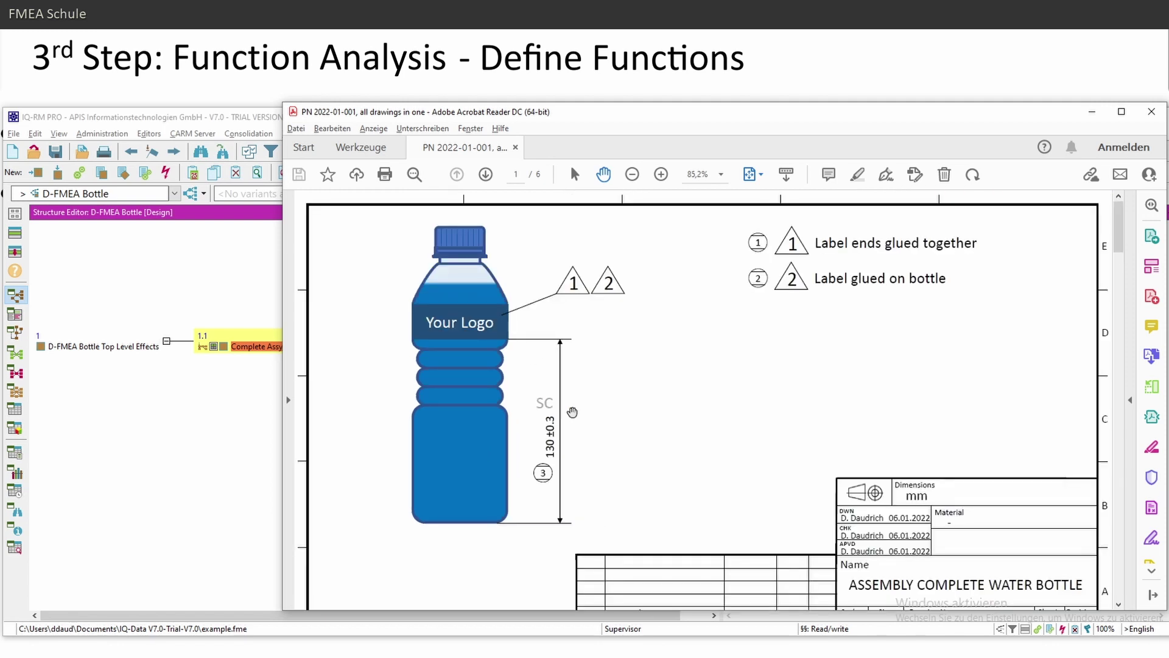
pyautogui.scroll(-1, 555, 384)
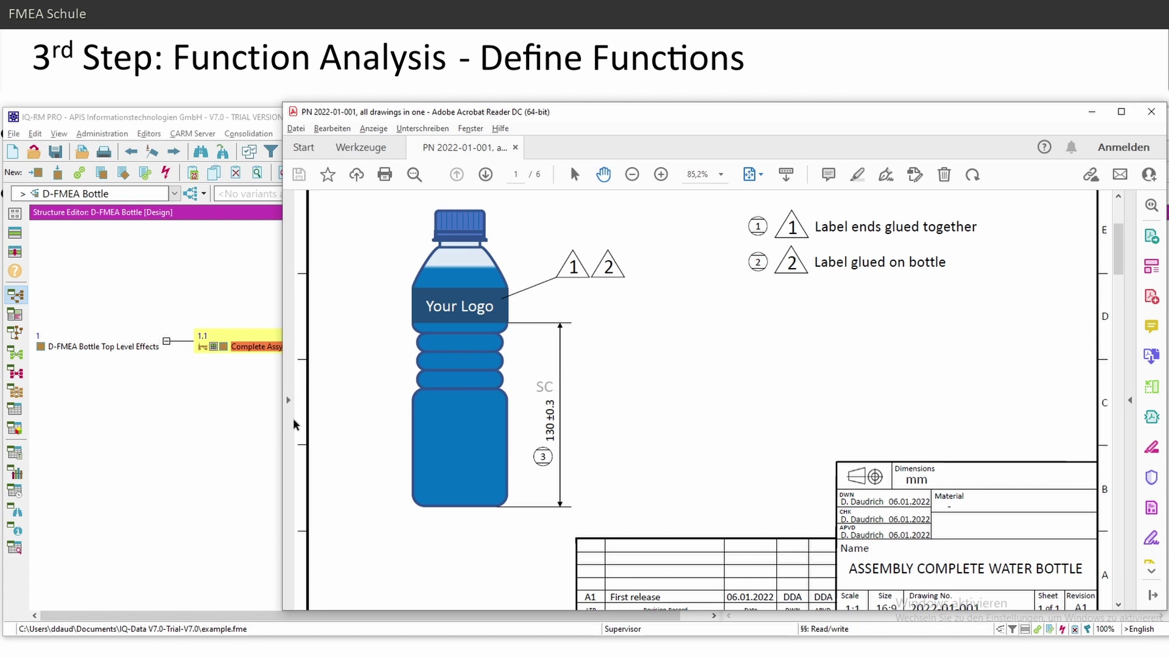
pyautogui.click(238, 390)
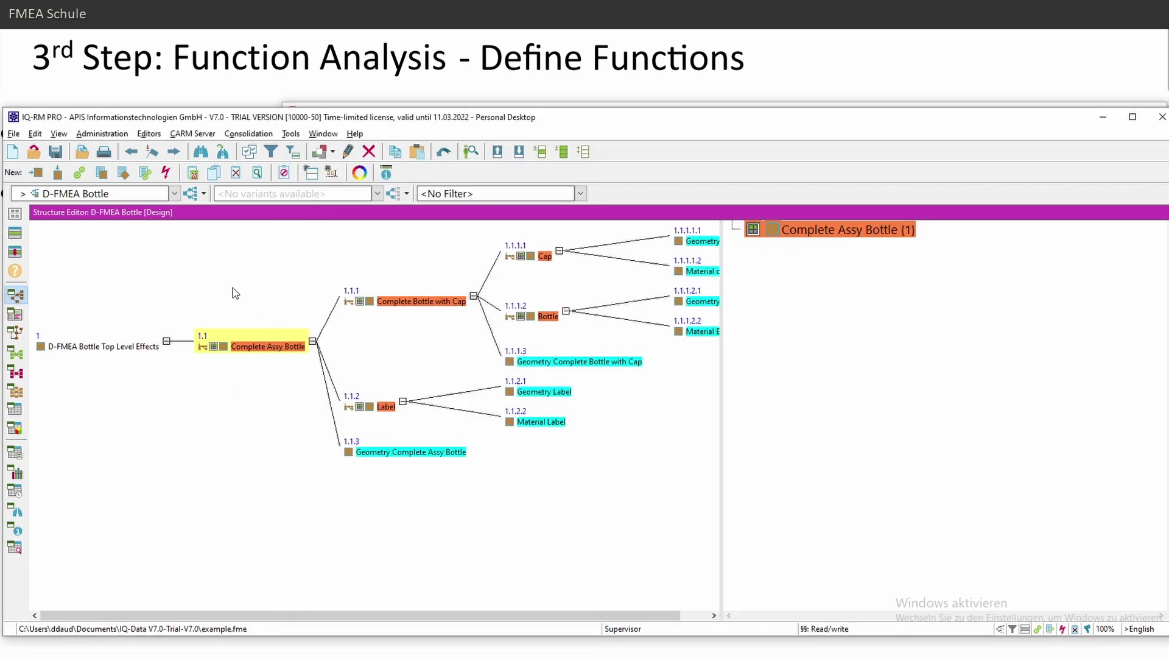
pyautogui.moveTo(194, 311); pyautogui.dragTo(297, 402)
pyautogui.hotkey('alt', 'Tab')
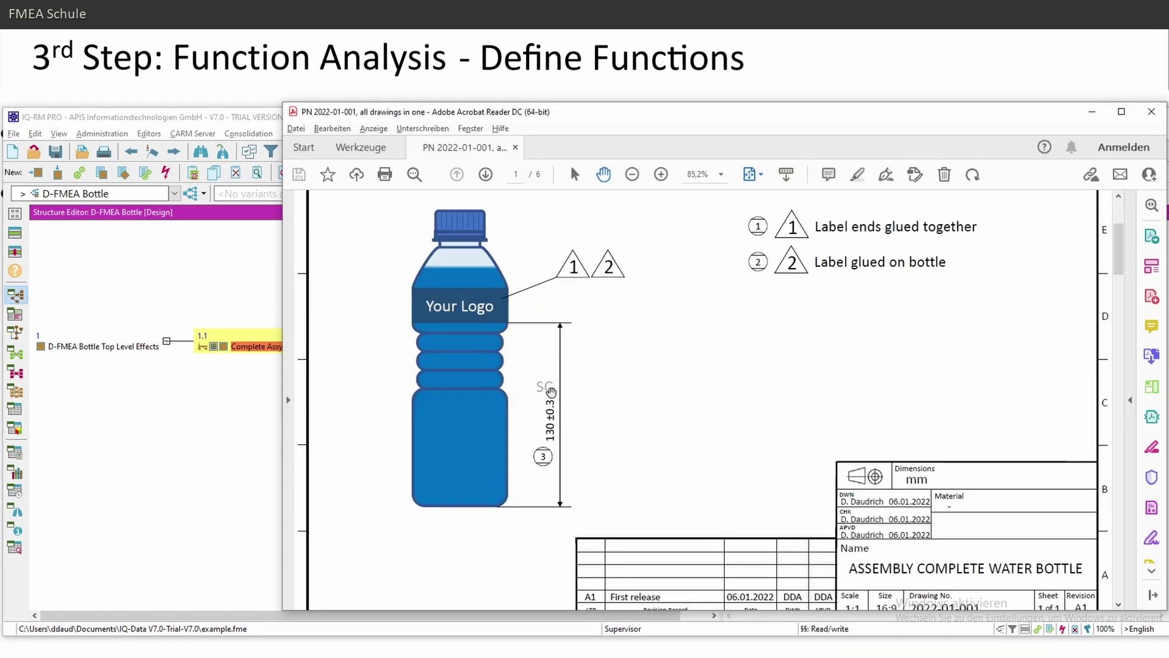
pyautogui.click(208, 403)
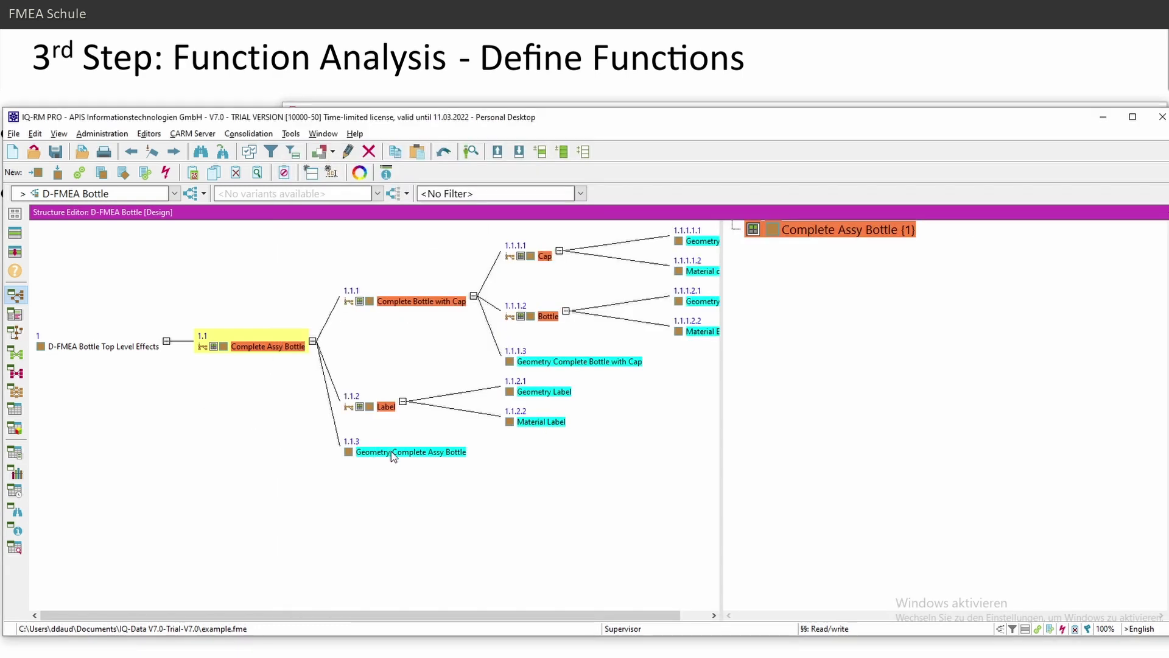
# - Select the Geometry Complete Assy Bottle element and check the label height dimension on the assembly drawing that belongs to it
pyautogui.keyDown('ctrl'); pyautogui.scroll(3, 393, 457); pyautogui.keyUp('ctrl')
pyautogui.click(401, 521)
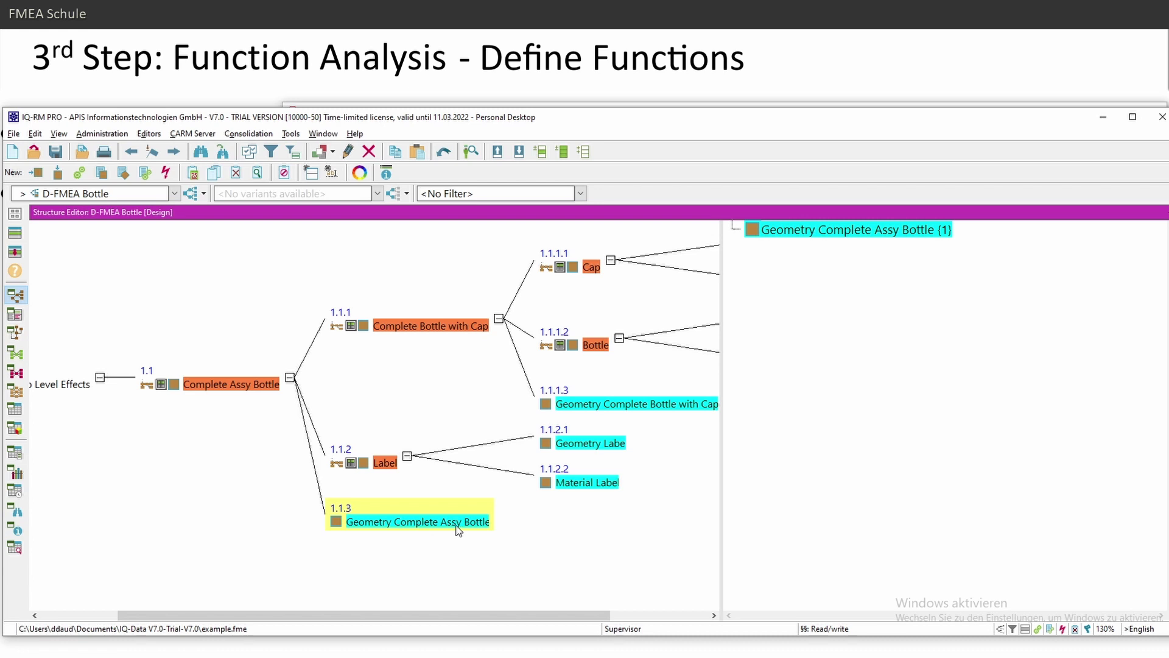
pyautogui.hscroll(3, 459, 530)
pyautogui.hscroll(-5, 452, 527)
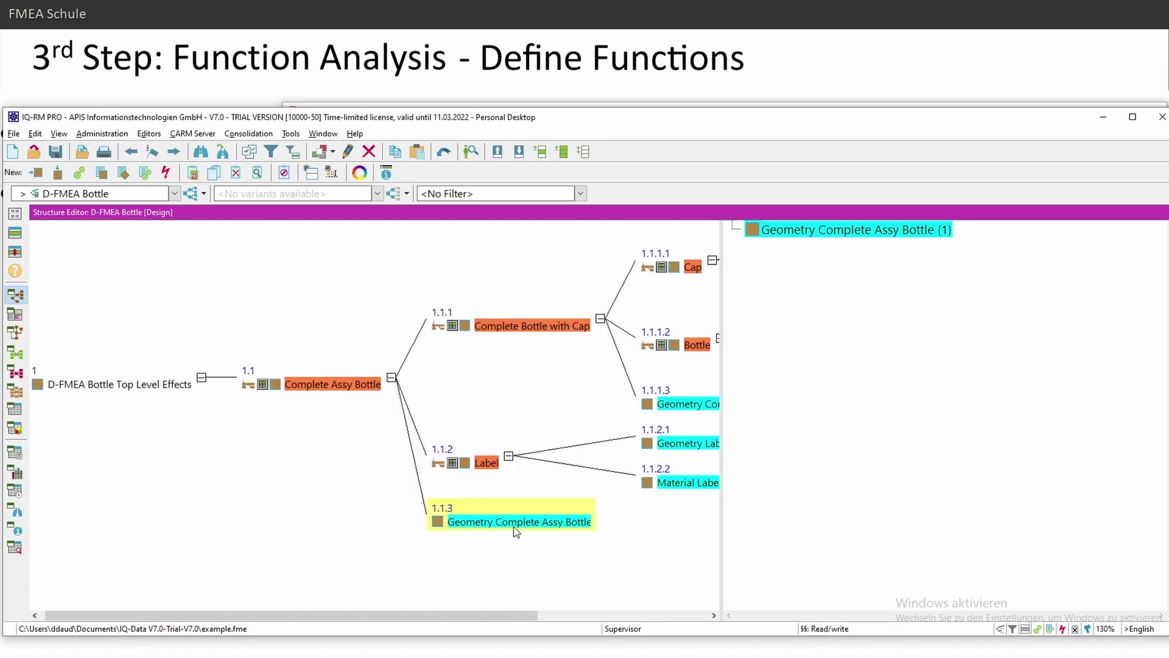
pyautogui.moveTo(414, 486); pyautogui.dragTo(608, 544)
pyautogui.hotkey('alt', 'Tab')
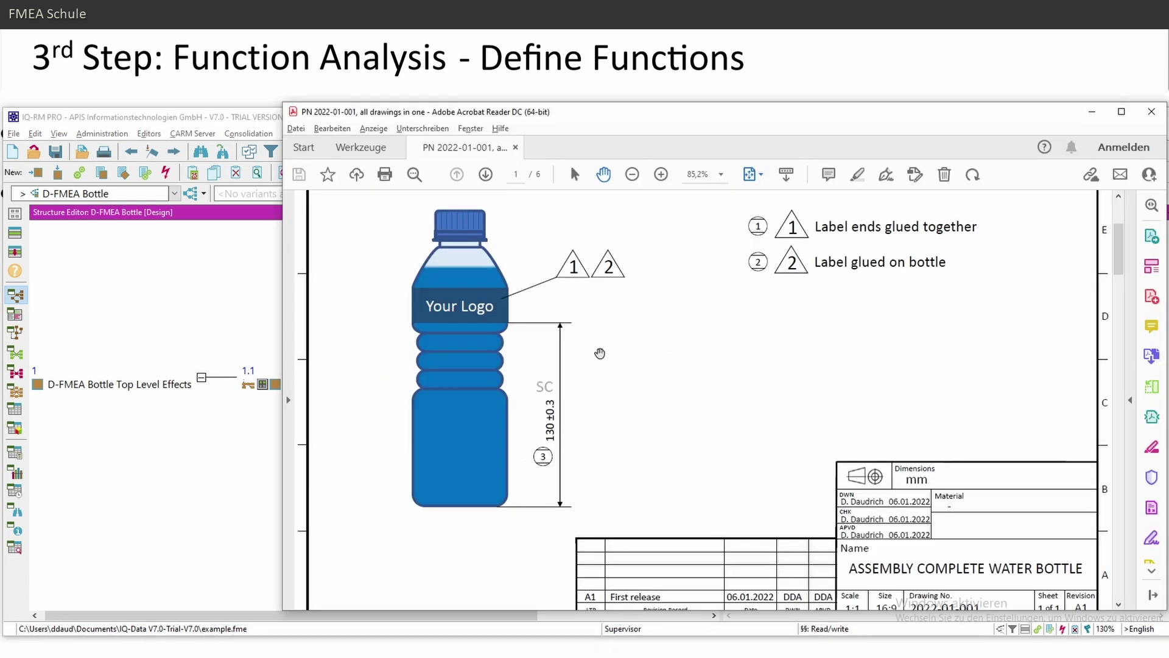
pyautogui.moveTo(654, 374); pyautogui.dragTo(648, 317)
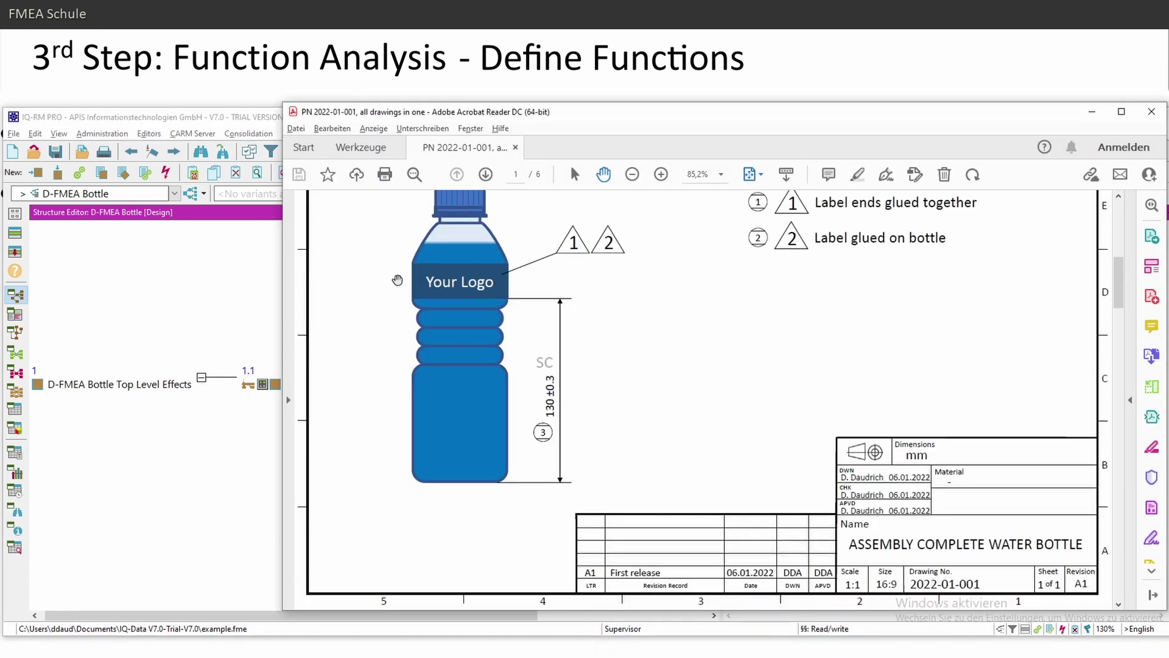
pyautogui.click(209, 346)
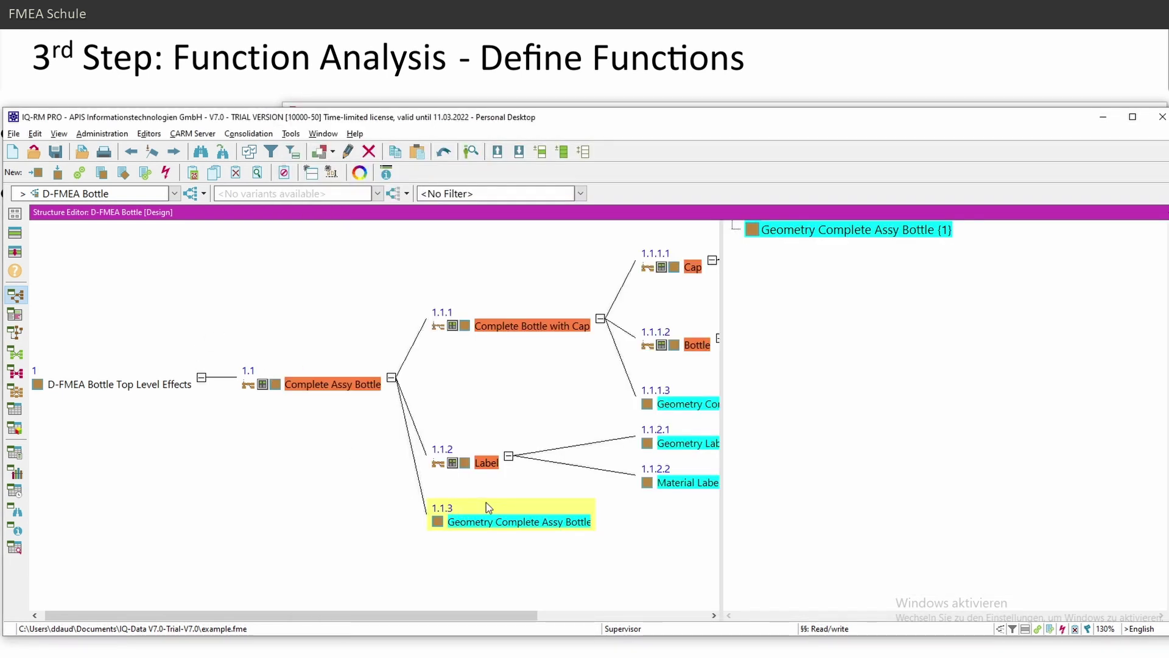
# - Review how the geometry element relates to Complete Assy Bottle and the top level effects, and recheck the label position on the drawing
pyautogui.moveTo(394, 482)
pyautogui.mouseDown()
pyautogui.moveTo(640, 566)
pyautogui.moveTo(630, 570)
pyautogui.mouseUp()
pyautogui.click(332, 387)
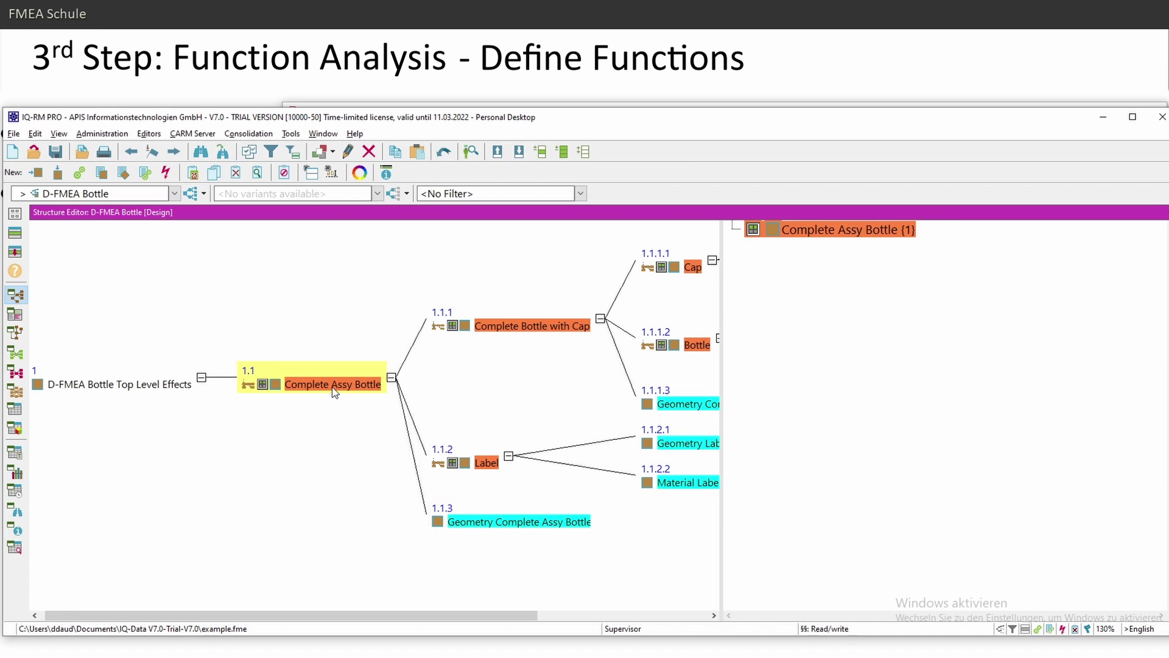
pyautogui.moveTo(227, 320); pyautogui.dragTo(396, 420)
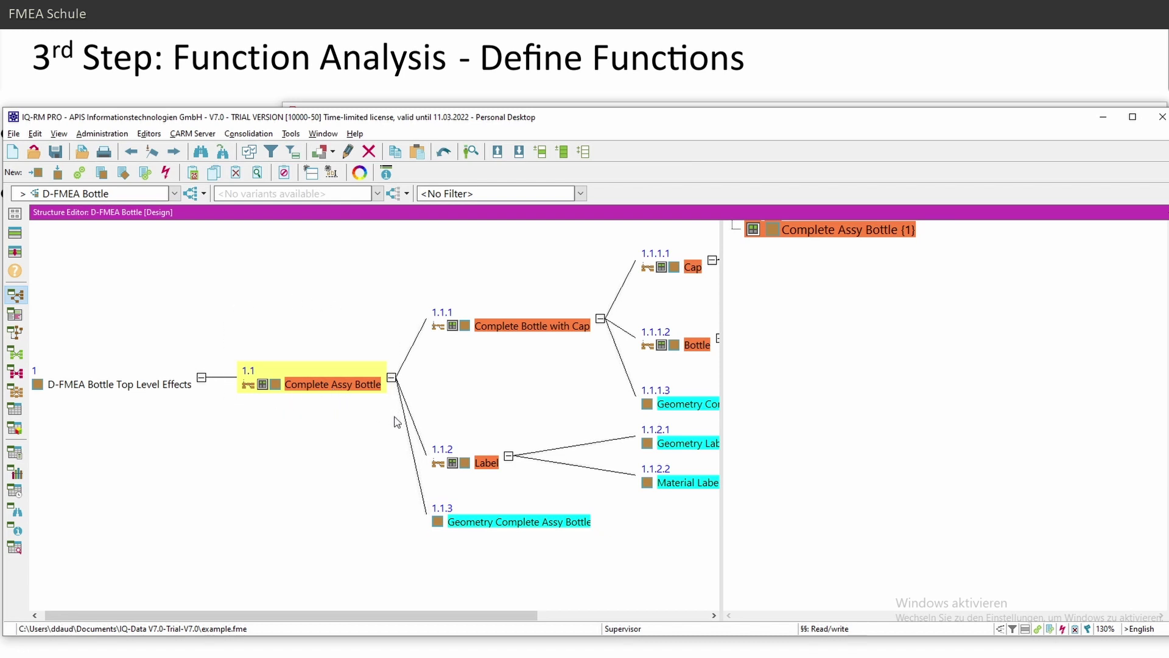
pyautogui.click(95, 386)
pyautogui.click(329, 384)
pyautogui.click(452, 521)
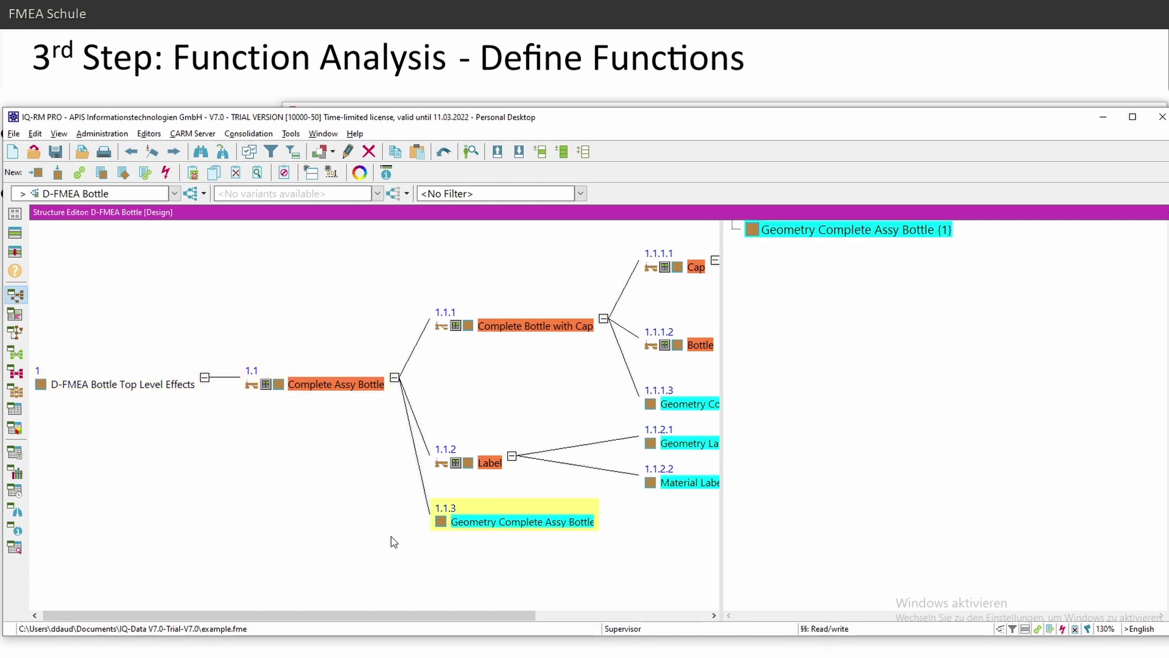
pyautogui.hotkey('alt', 'Tab')
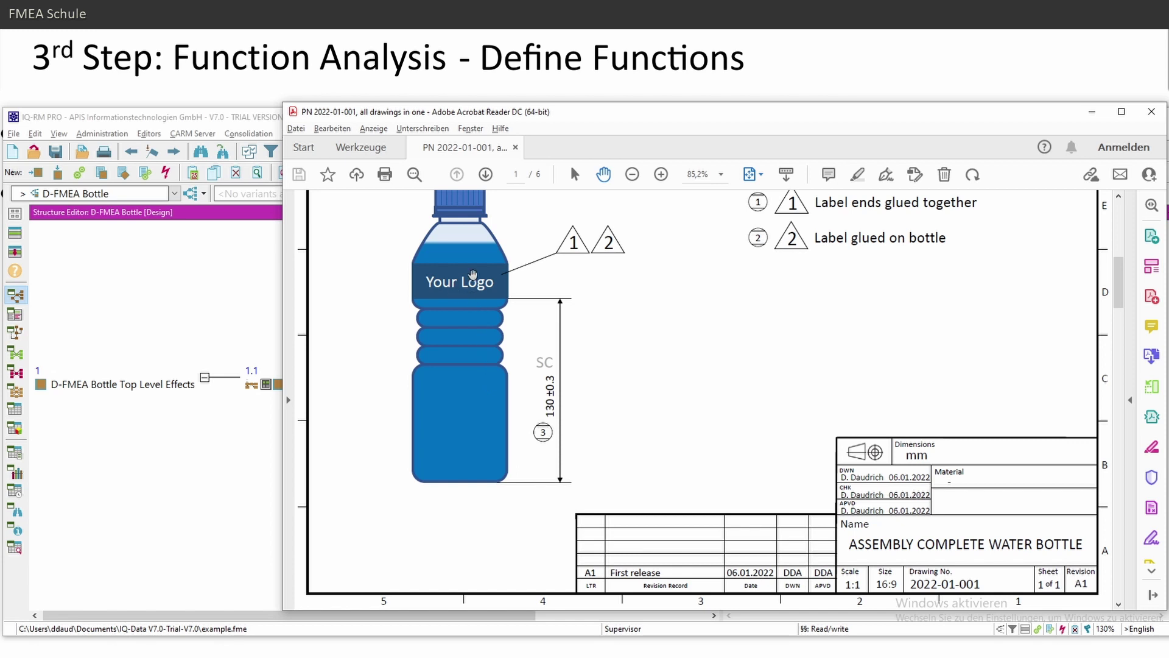
pyautogui.click(222, 457)
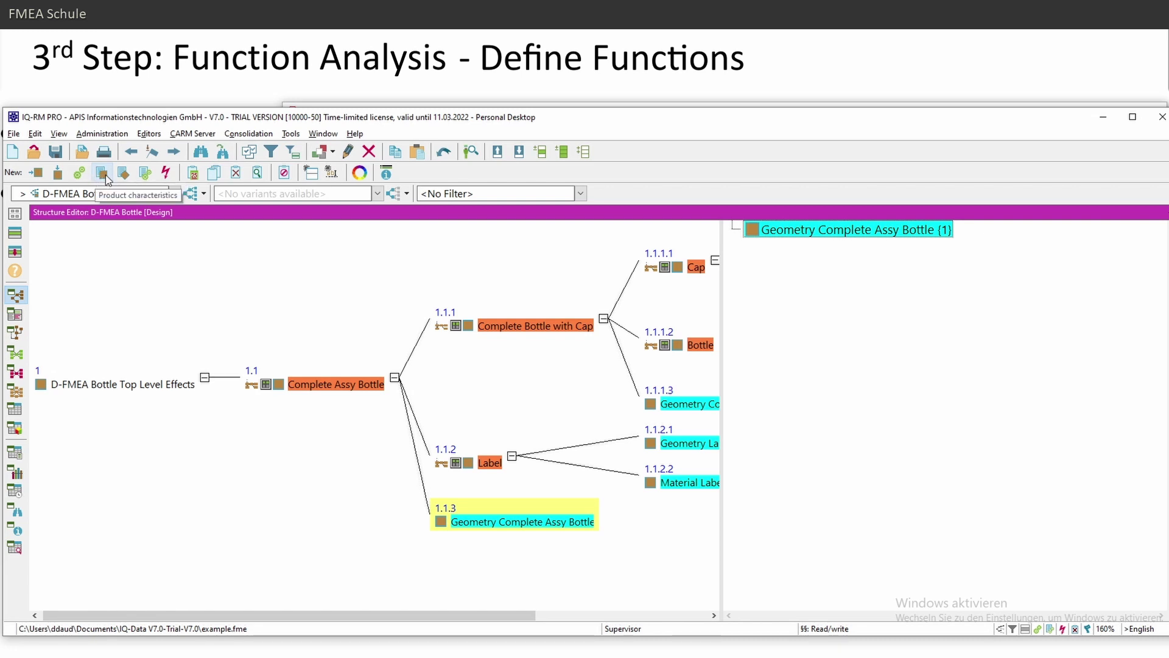
# - Add a function named "test" to the Geometry Complete Assy Bottle element
pyautogui.rightClick(857, 232)
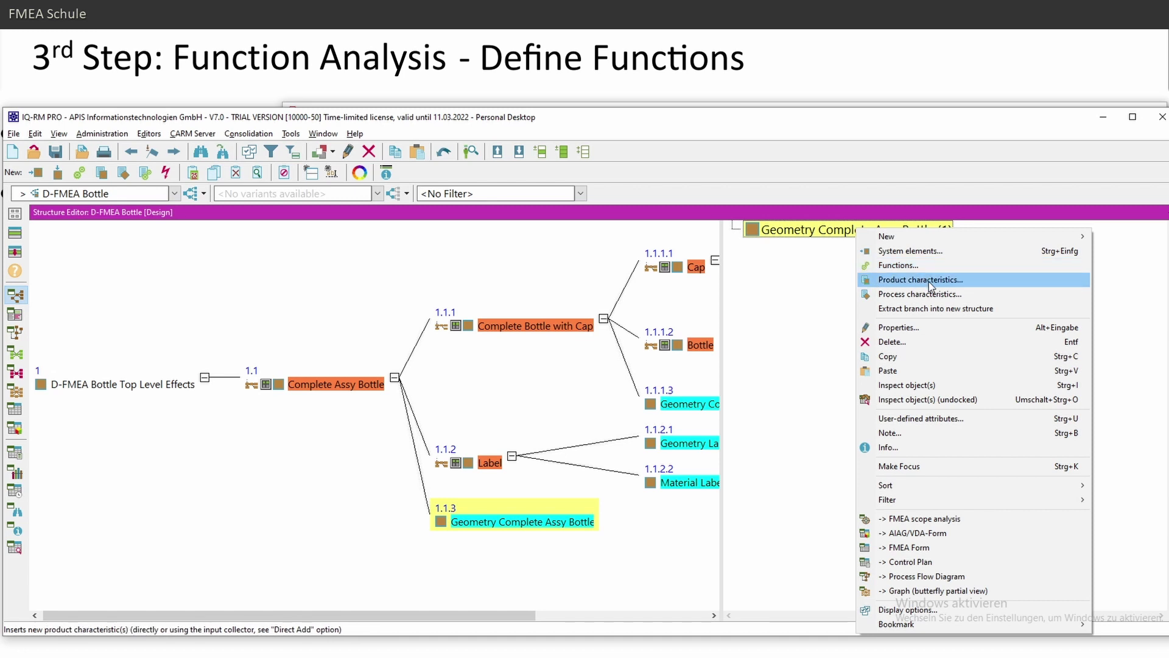
pyautogui.click(911, 270)
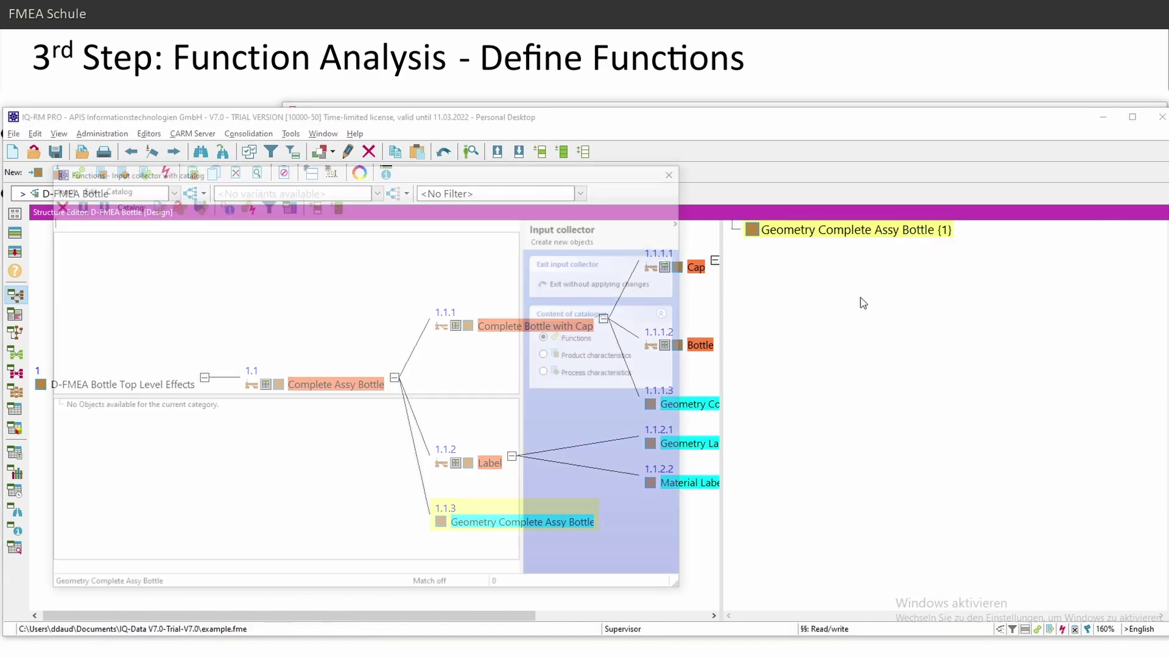
pyautogui.write('test')
pyautogui.press('Return')
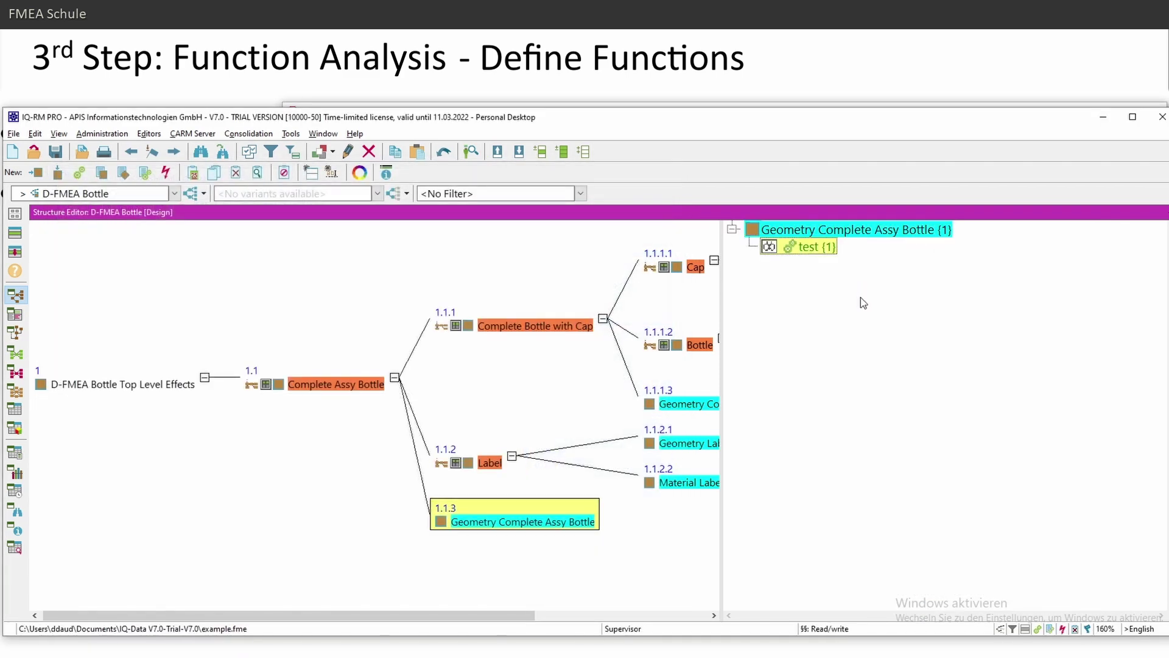
# - Add the product characteristic "Distance from lower edge of Bottle to lower edge of Label" to Geometry Complete Assy Bottle
pyautogui.click(815, 229)
pyautogui.scroll(3, 832, 249)
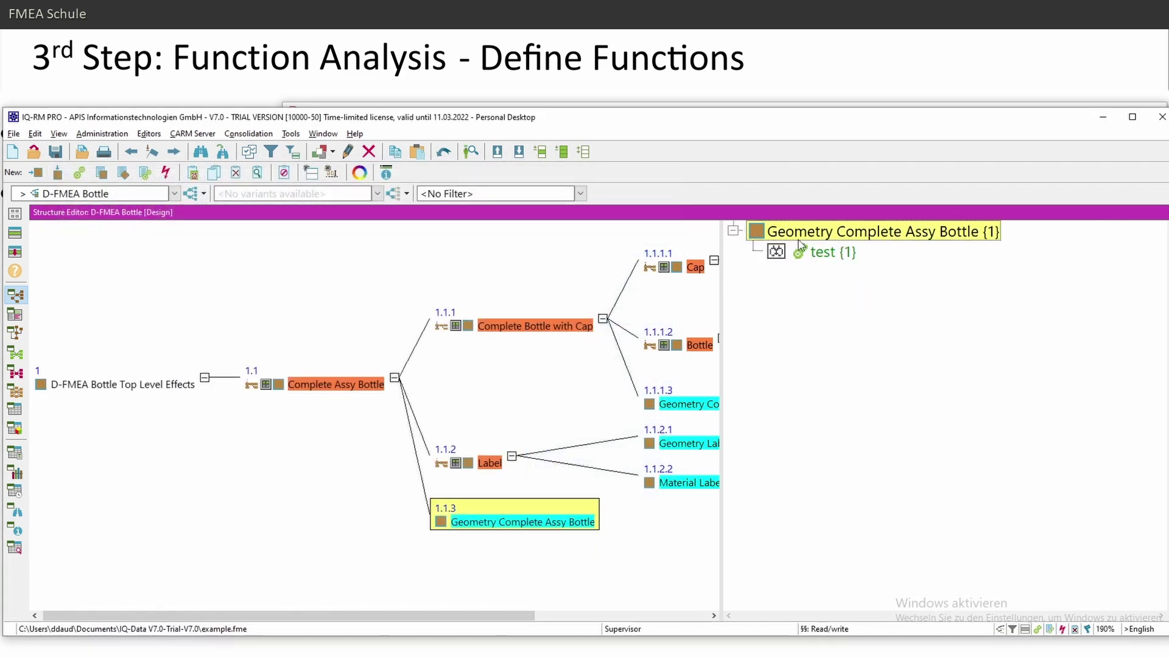
pyautogui.click(101, 172)
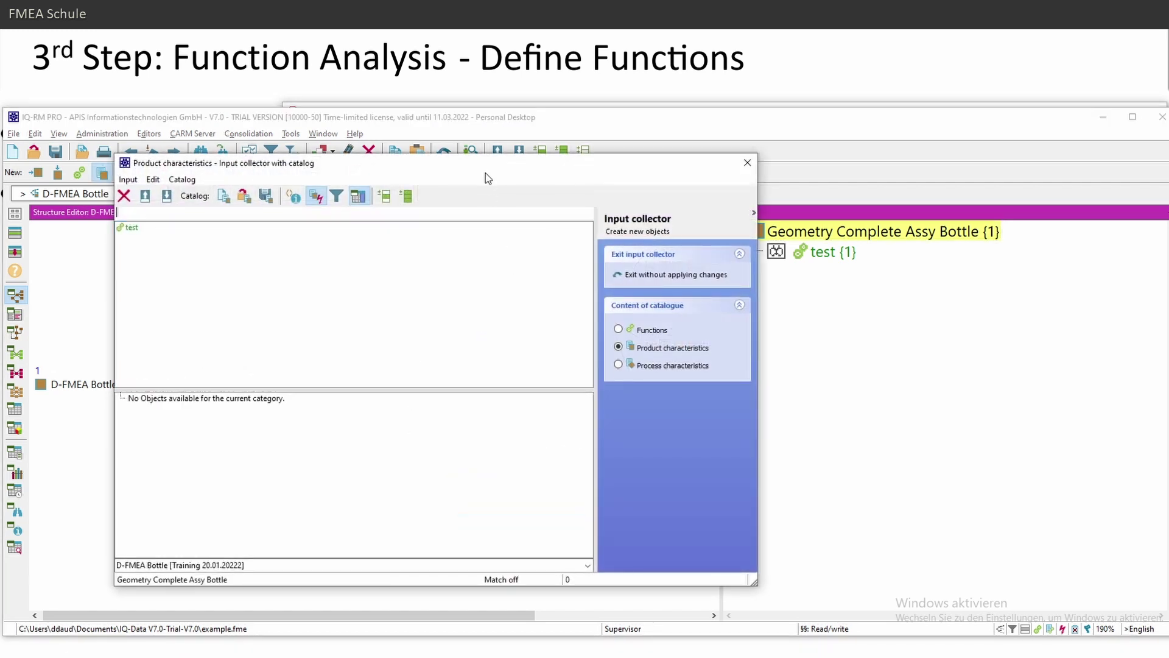
pyautogui.moveTo(484, 163); pyautogui.dragTo(520, 180)
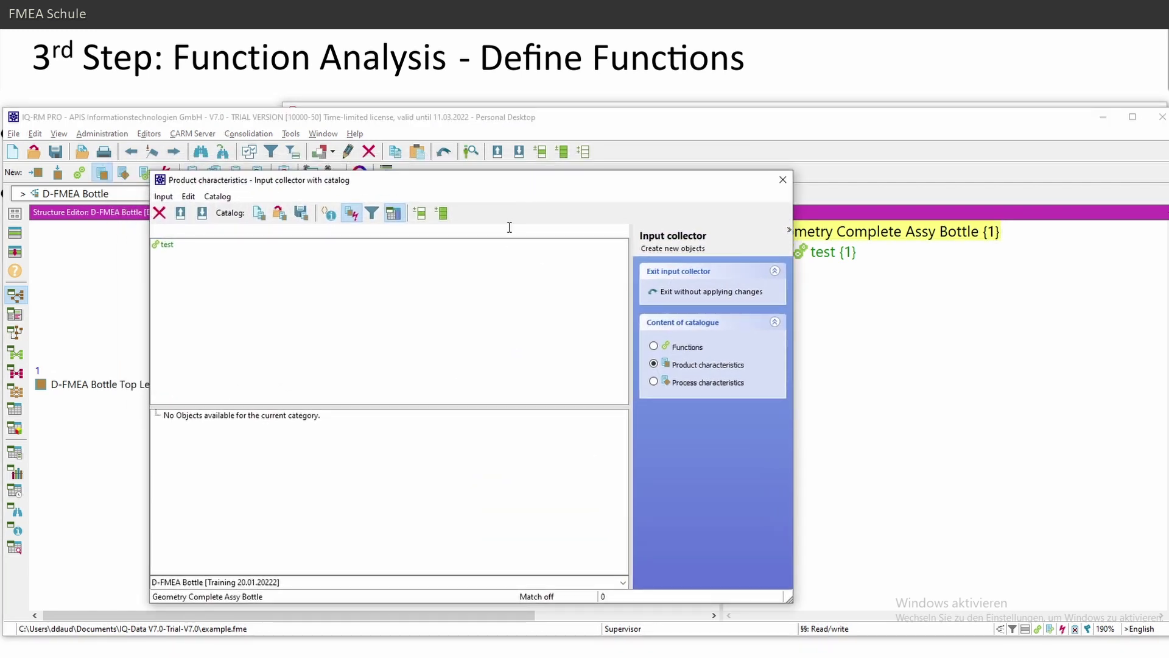
pyautogui.write('Distance from lower edge of Bottle to lower edge of Label')
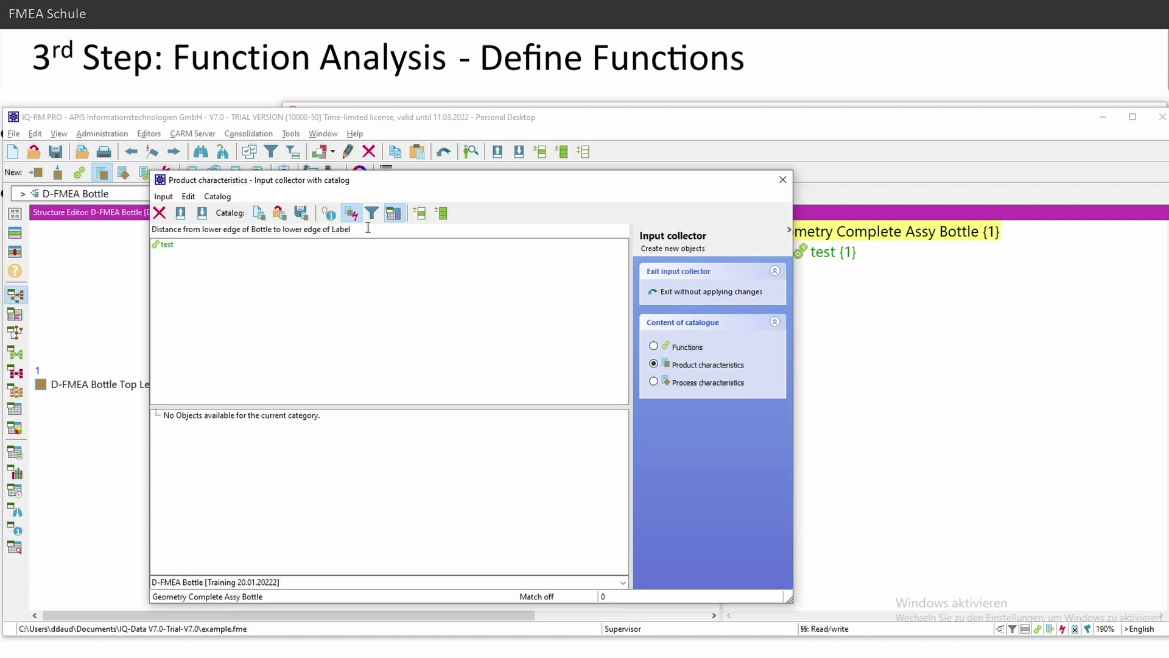
pyautogui.press('Return')
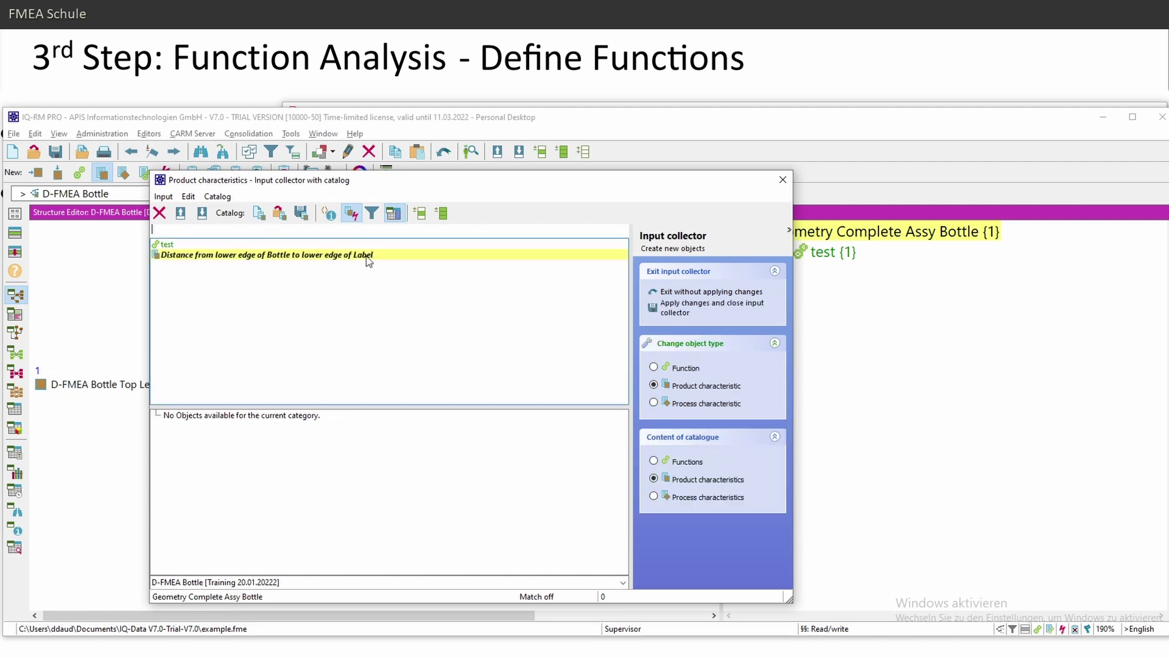
pyautogui.press('Return')
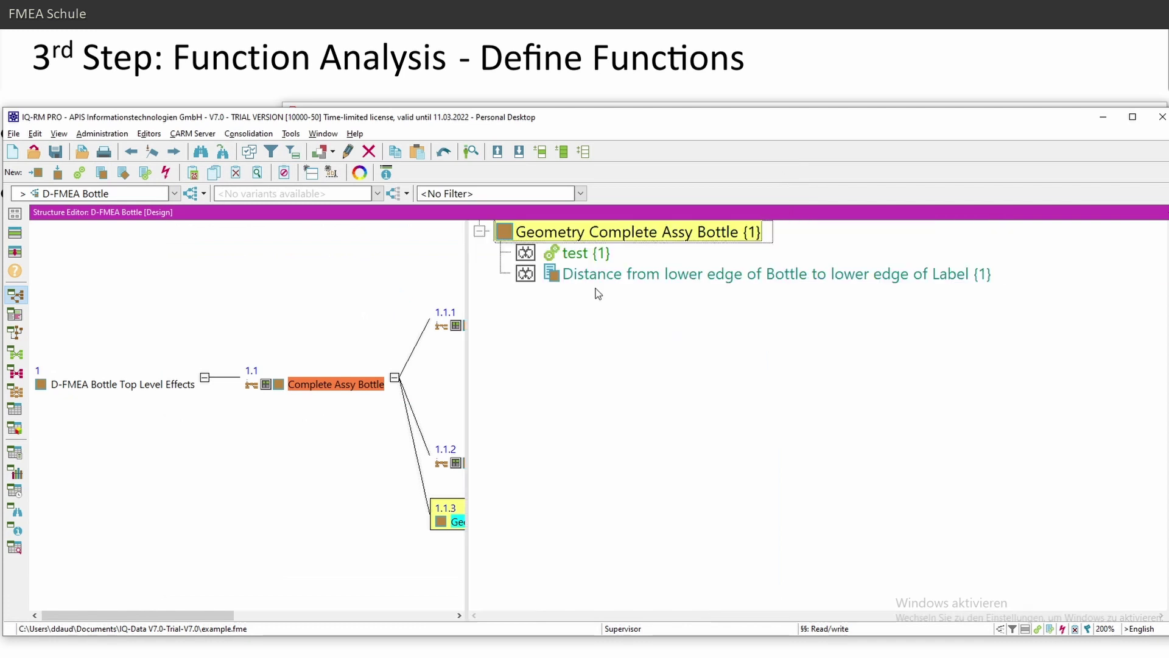
pyautogui.scroll(5, 598, 302)
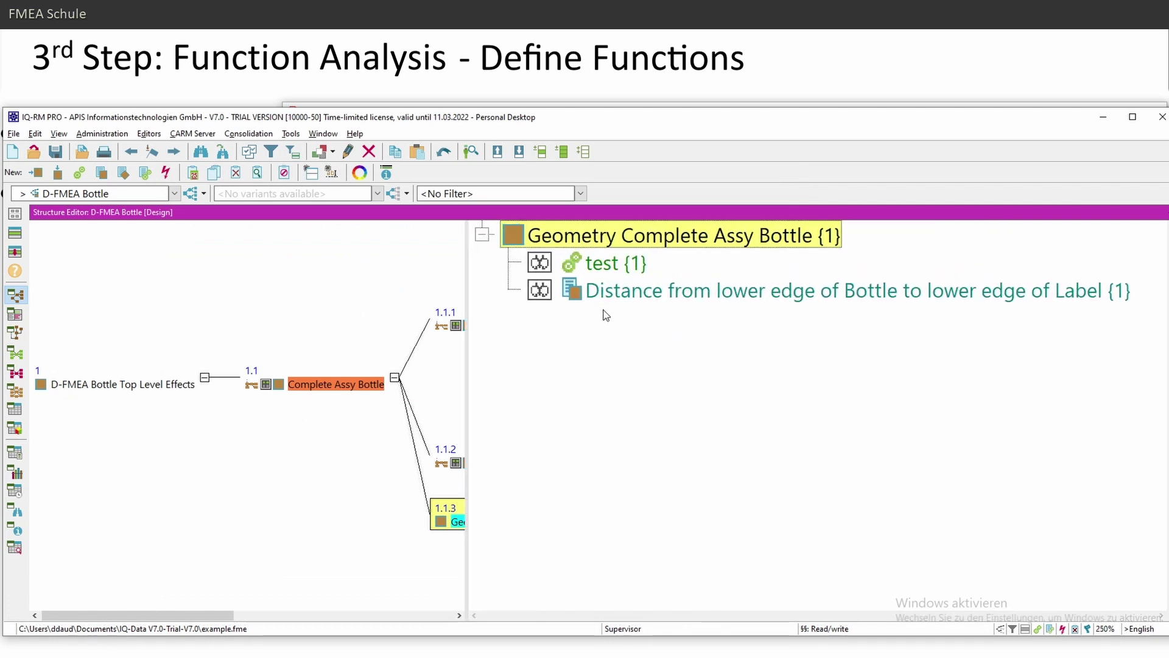
# - Open the specification of the bottle-to-label distance characteristic and look up the matching dimension on the assembly drawing
pyautogui.click(619, 299)
pyautogui.click(616, 243)
pyautogui.click(605, 286)
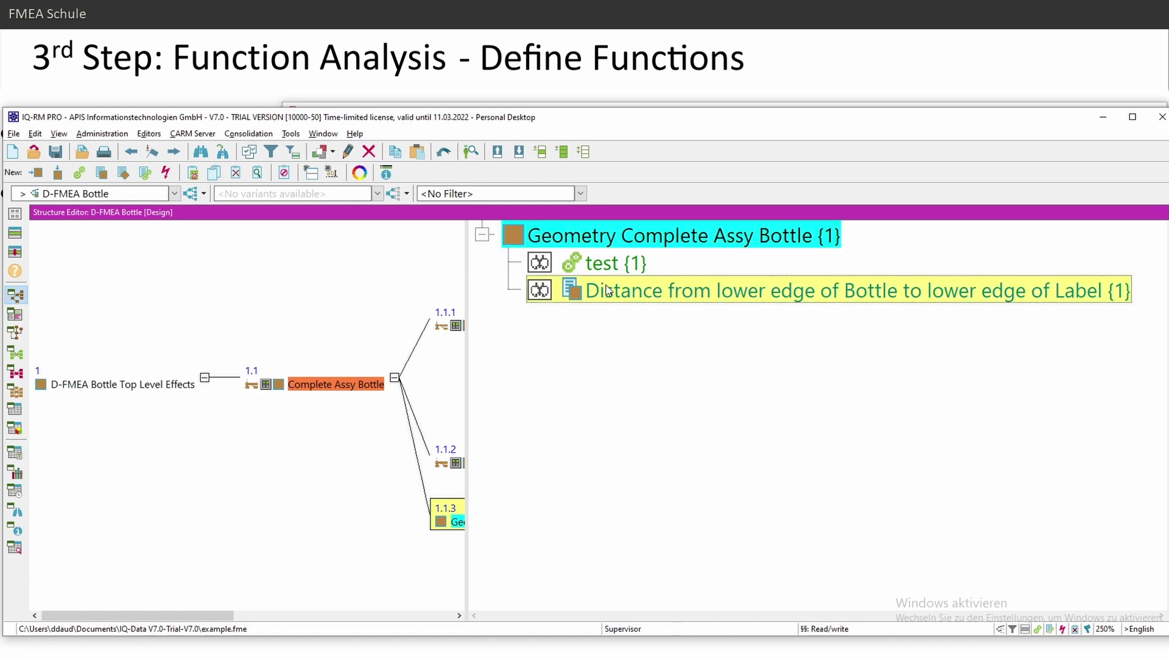
pyautogui.rightClick(711, 297)
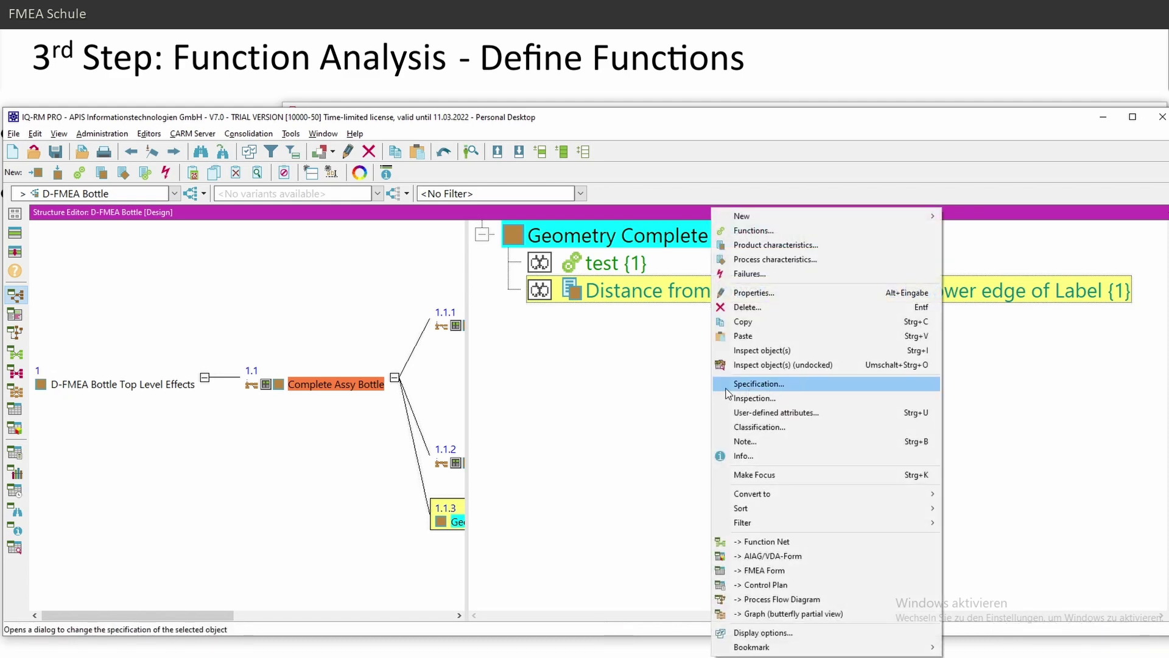
pyautogui.click(772, 386)
pyautogui.hotkey('alt', 'Tab')
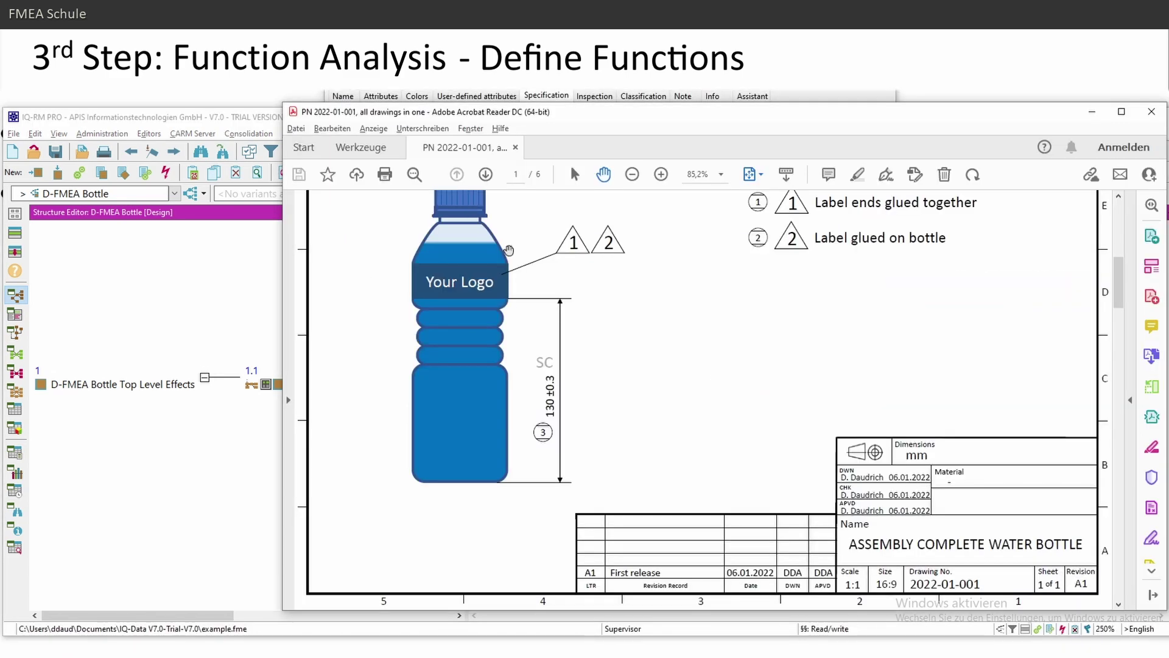
pyautogui.scroll(4, 548, 386)
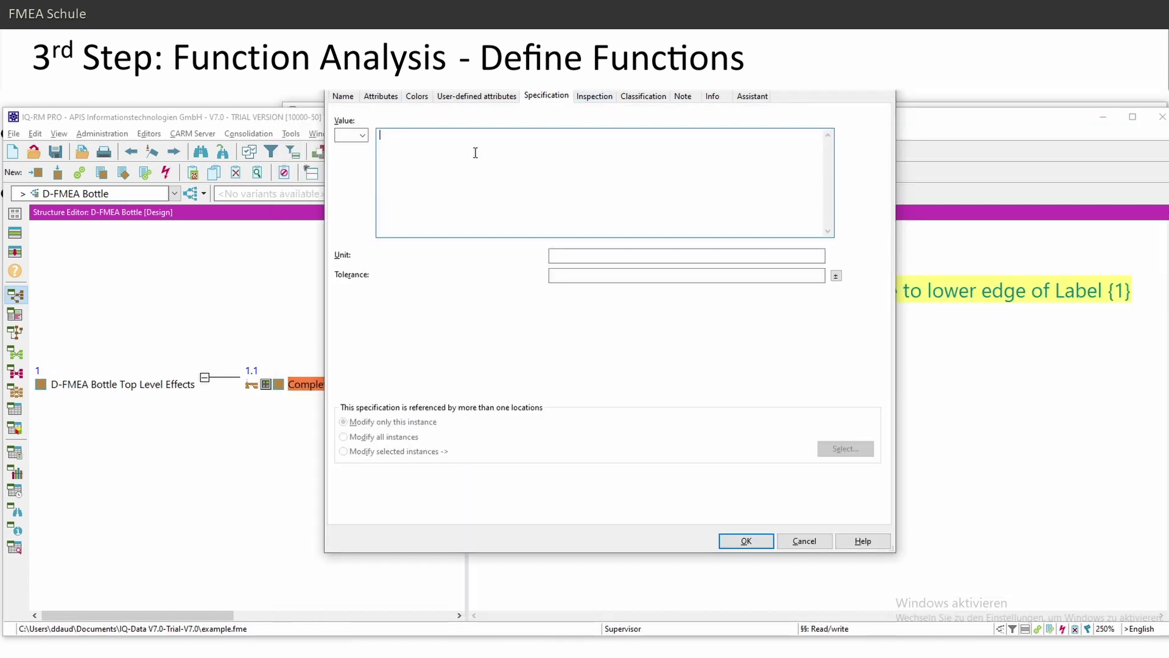
# - Specify the distance characteristic with value 130, unit mm and tolerance ±0.3, and apply it
pyautogui.write('130')
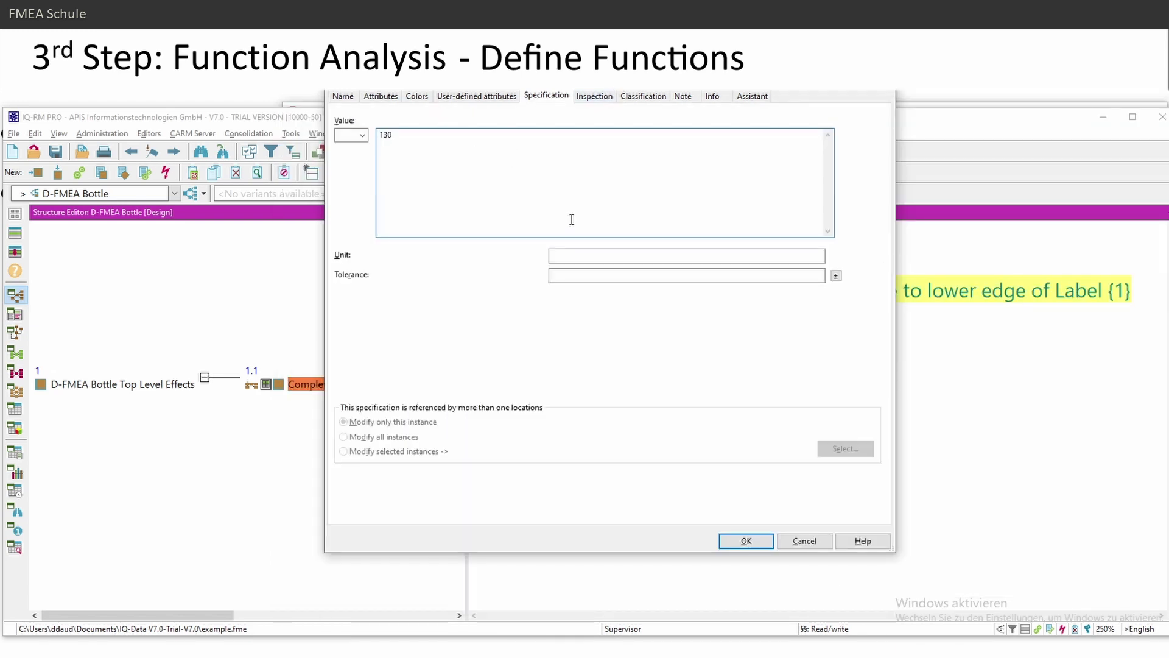
pyautogui.click(586, 255)
pyautogui.write('mm')
pyautogui.click(588, 276)
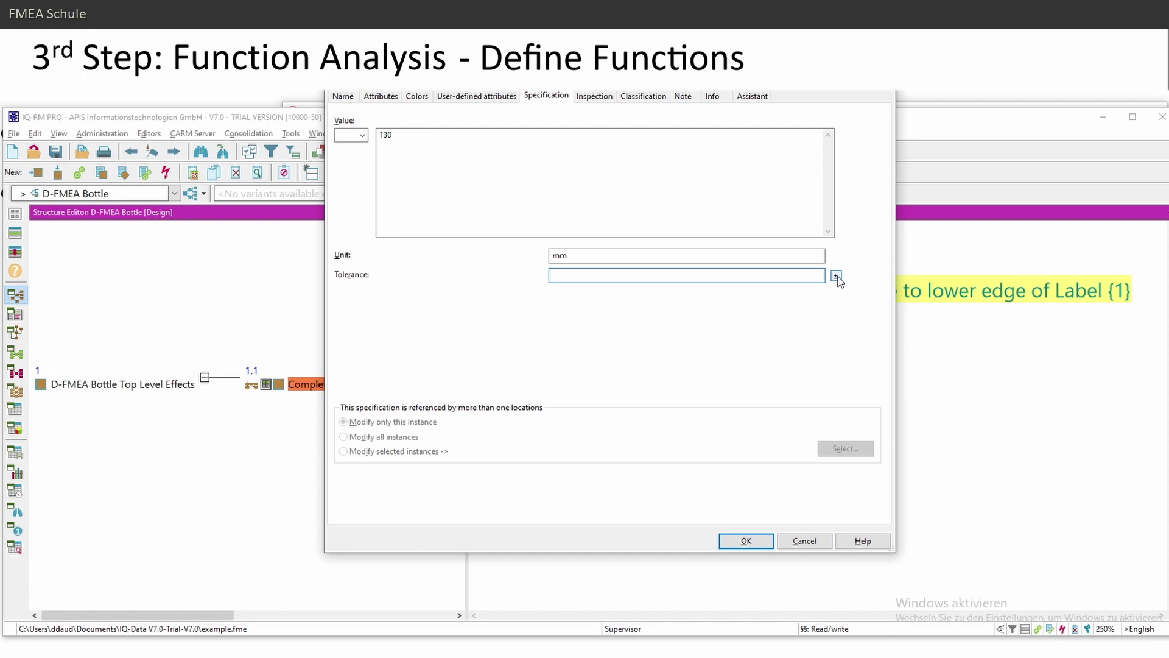
pyautogui.click(836, 276)
pyautogui.write('0.3')
pyautogui.click(746, 541)
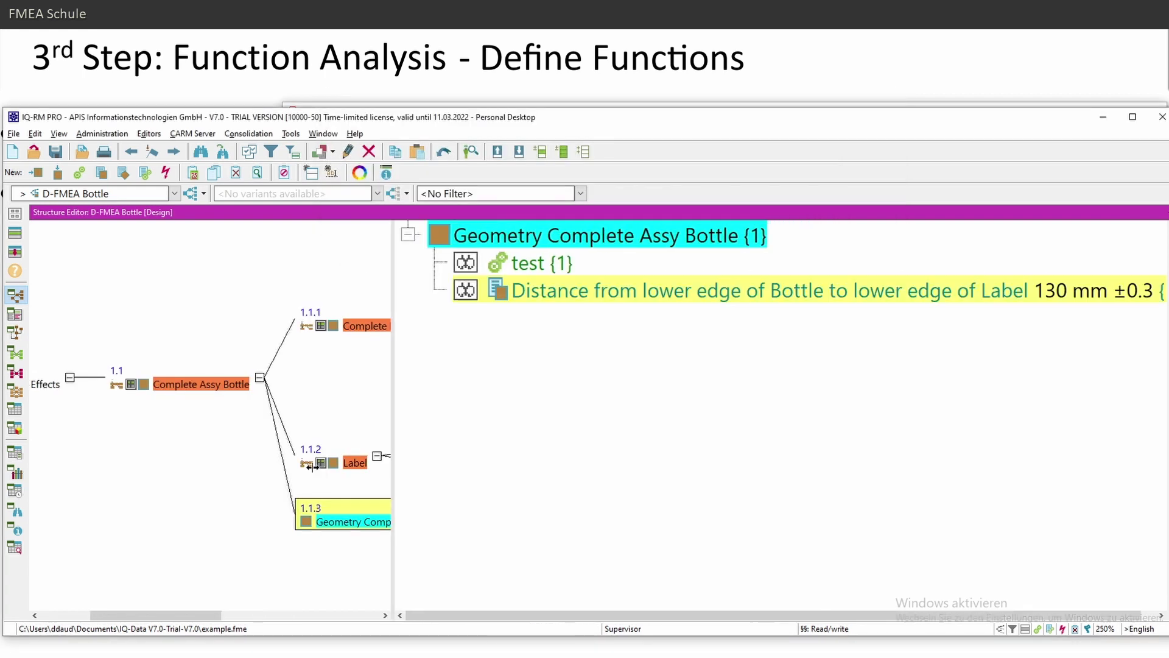
pyautogui.click(405, 261)
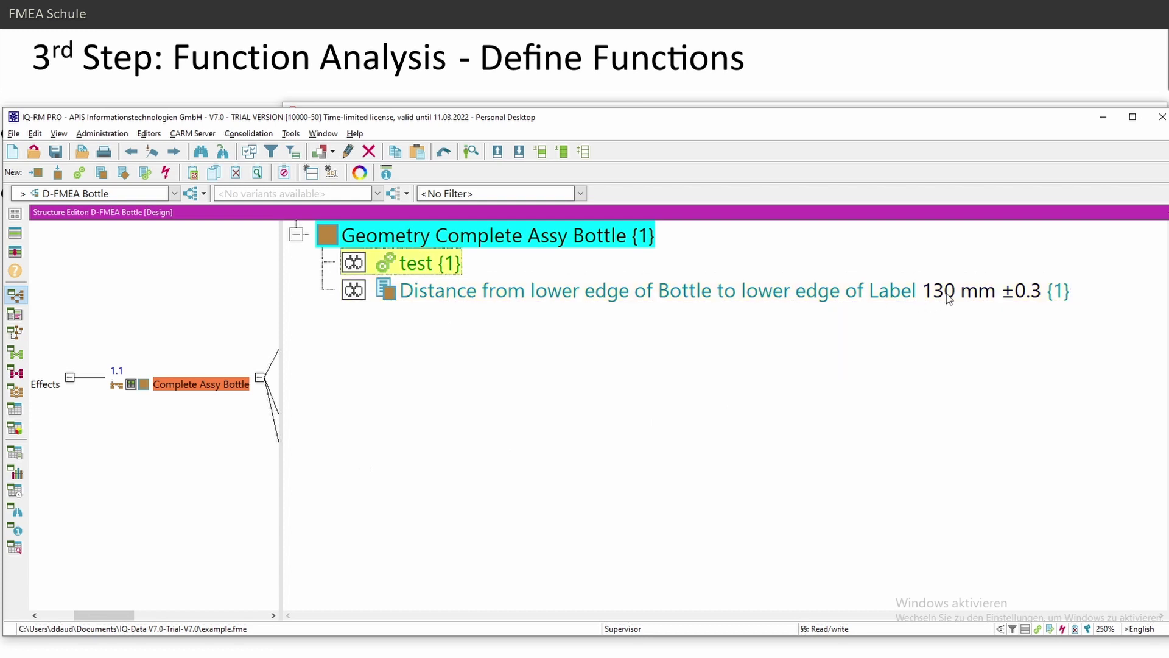
# - Compare the bottle-to-label distance characteristic with its dimension on the assembly drawing and check the special characteristic marking
pyautogui.click(947, 297)
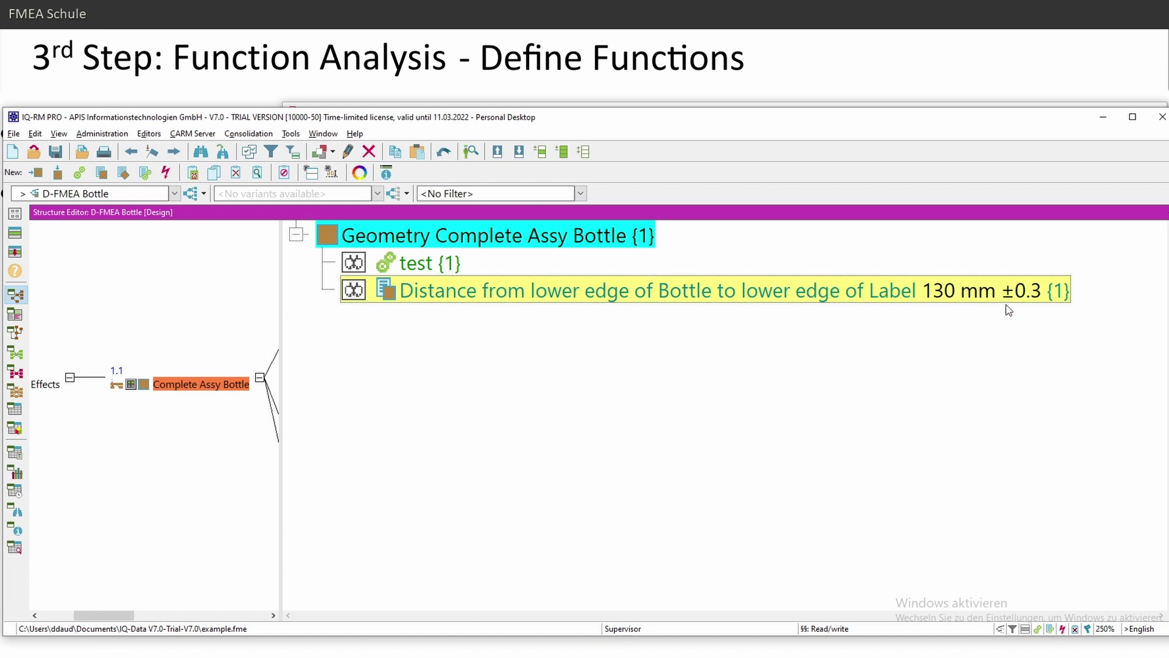
pyautogui.click(426, 266)
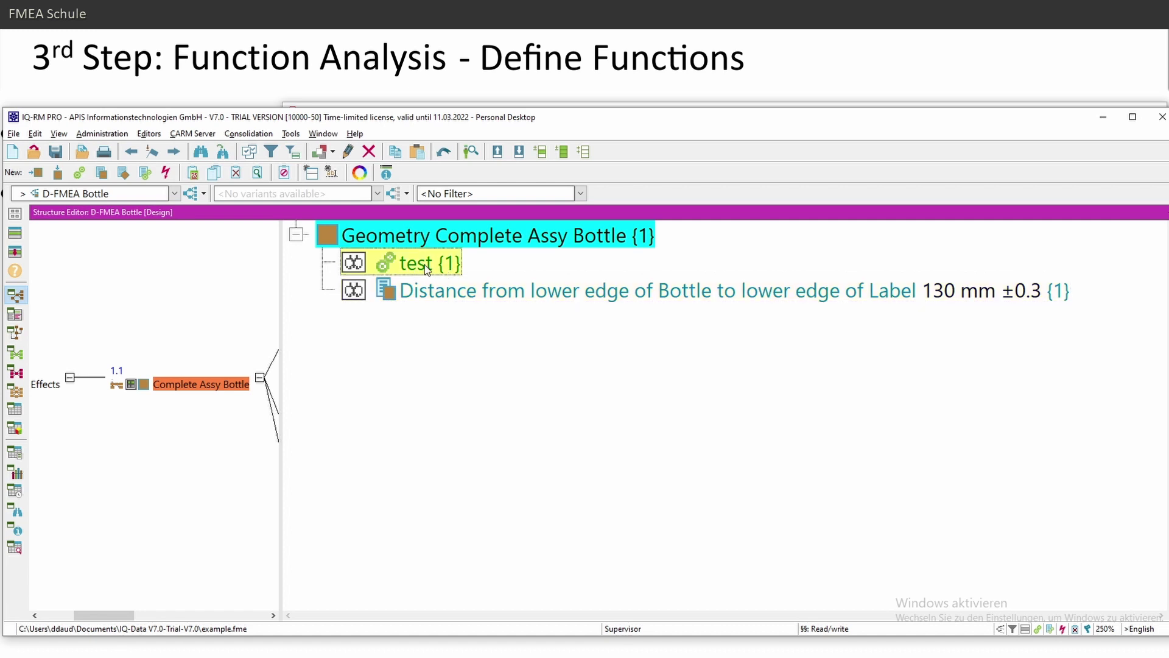
pyautogui.click(450, 292)
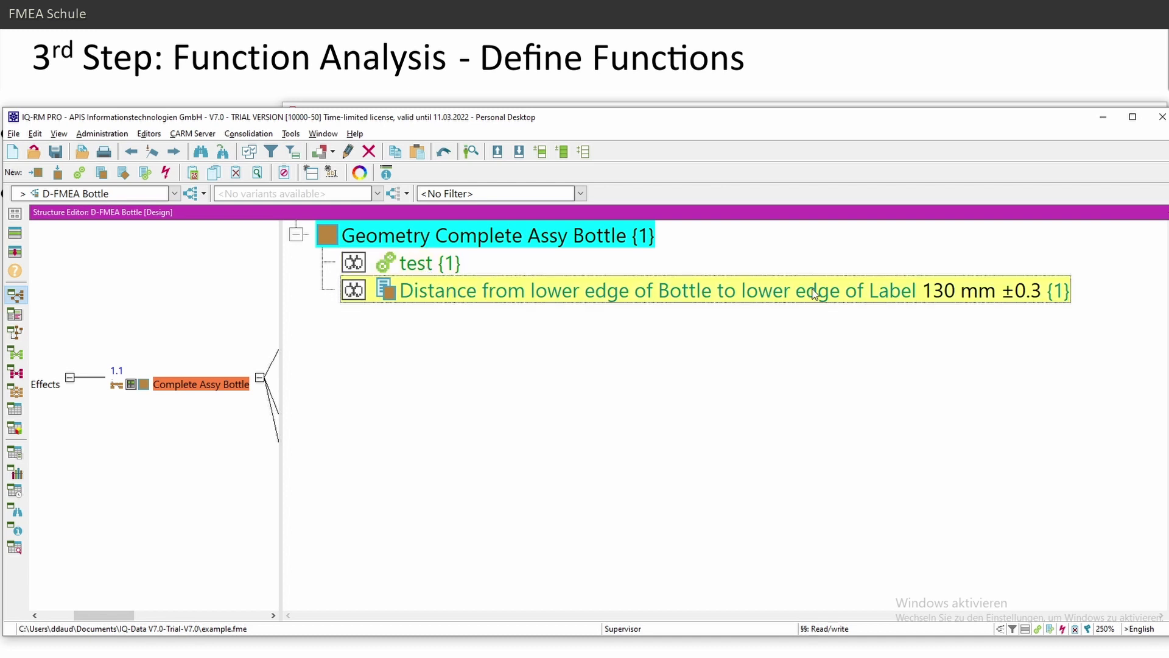
pyautogui.hotkey('alt', 'Tab')
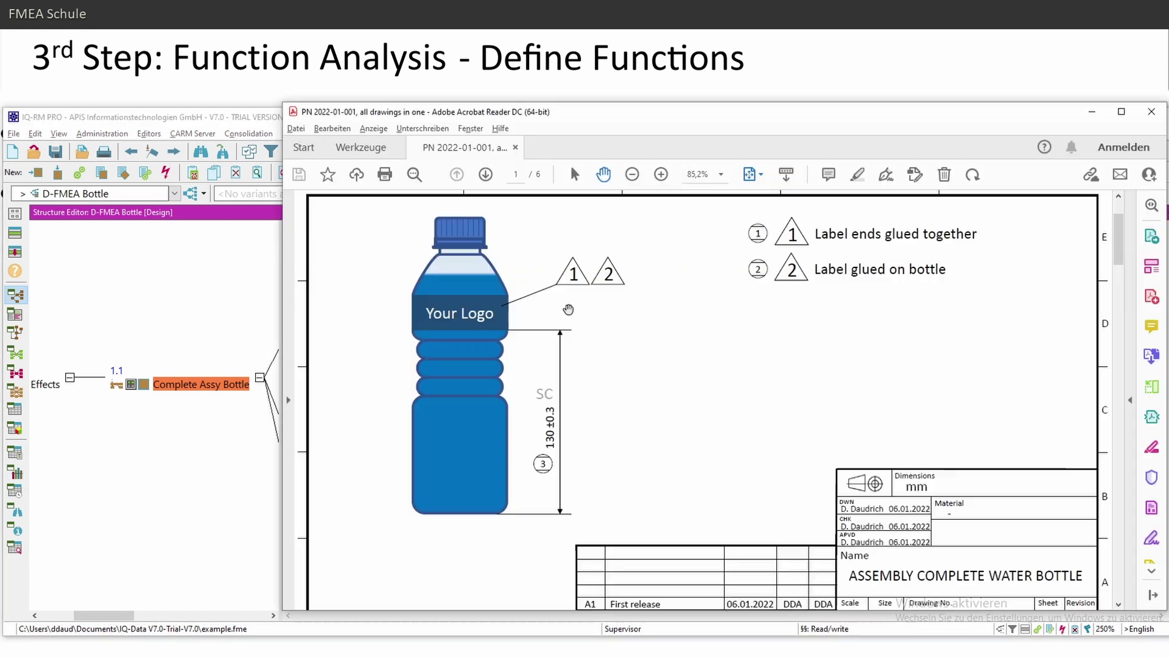
pyautogui.scroll(-1, 561, 382)
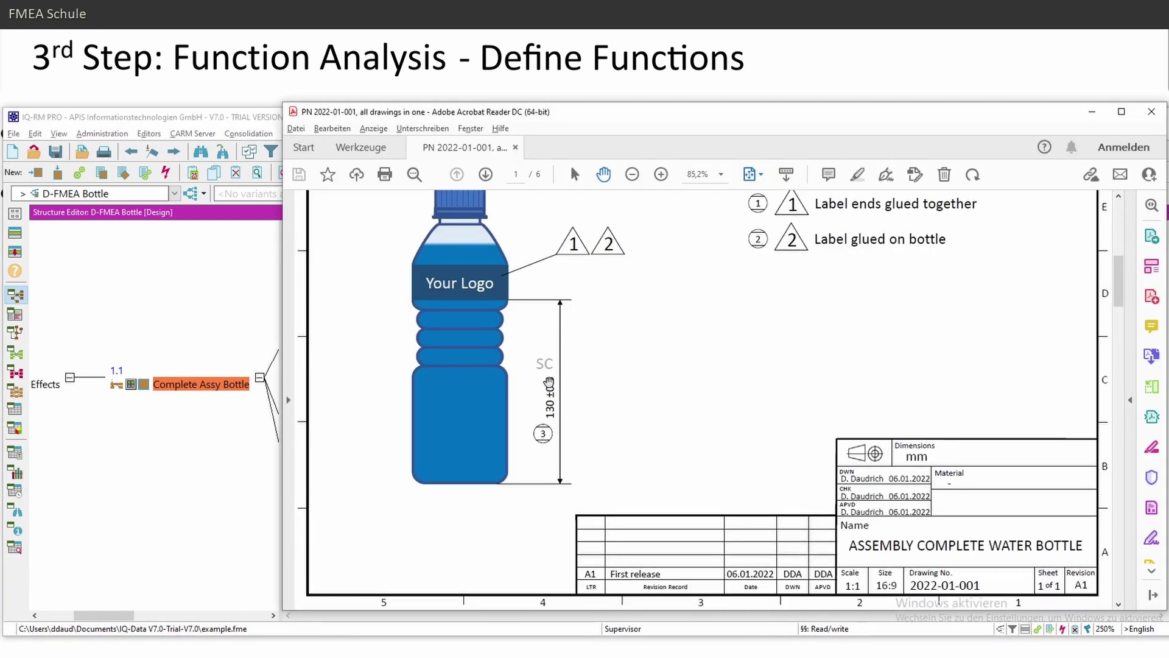
pyautogui.hotkey('alt', 'Tab')
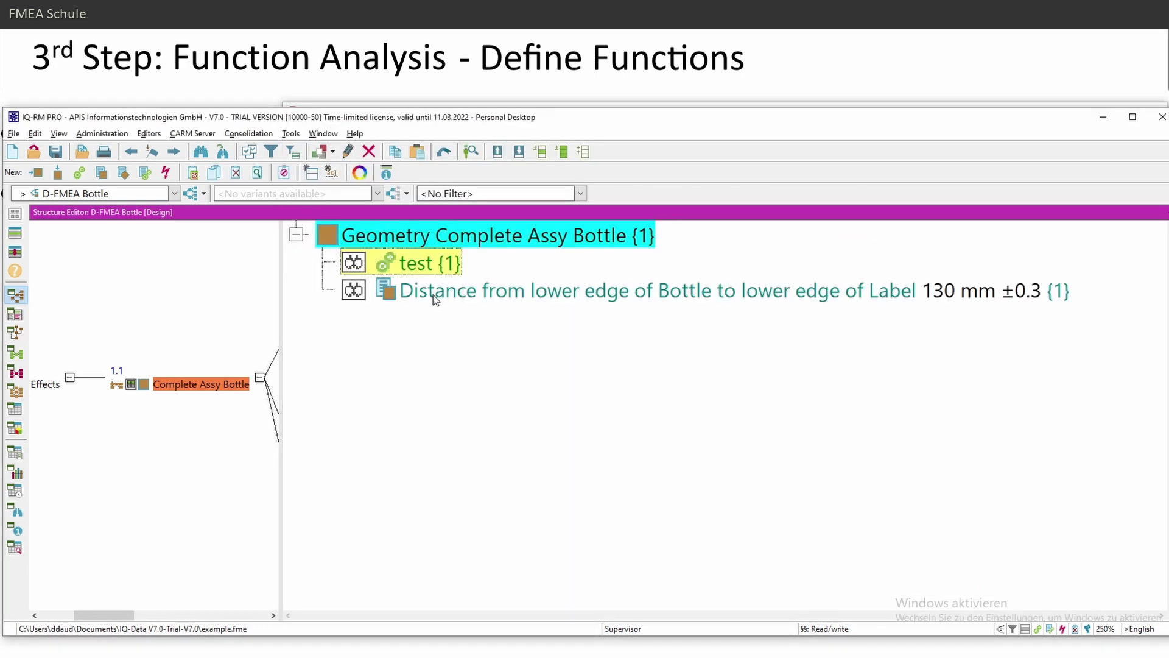
# - Classify the bottle-to-label distance characteristic as SIGNIFICANT CHARACTERISTIC (SC), checking the marking against the assembly drawing
pyautogui.rightClick(582, 297)
pyautogui.click(642, 384)
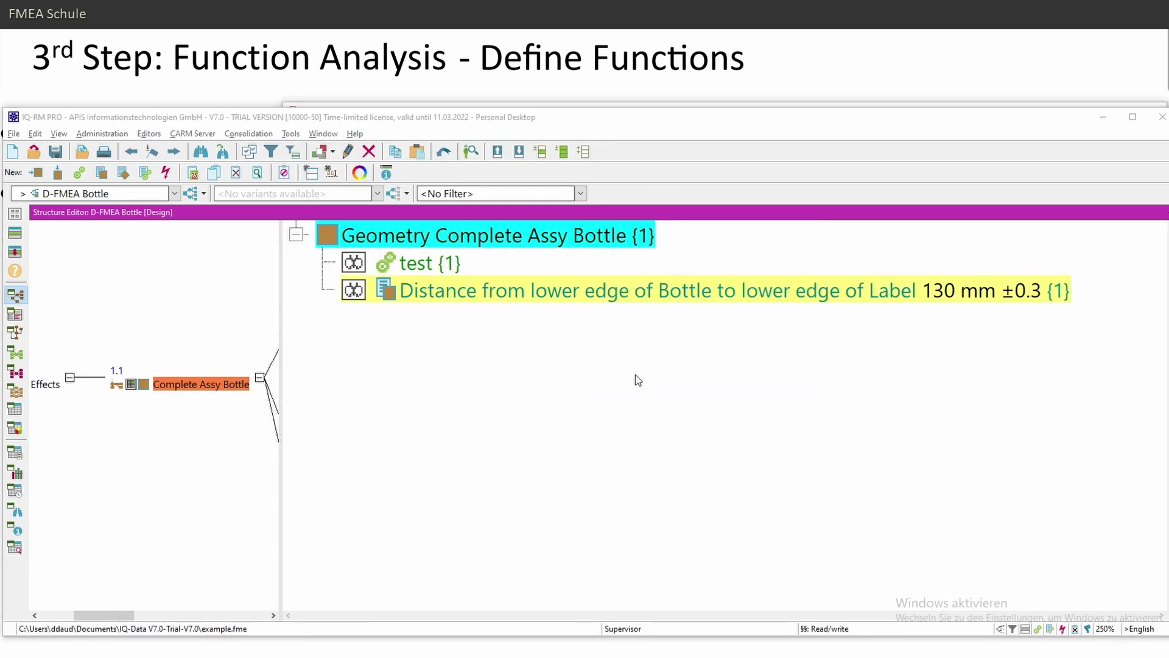
pyautogui.click(426, 228)
pyautogui.hotkey('alt', 'Tab')
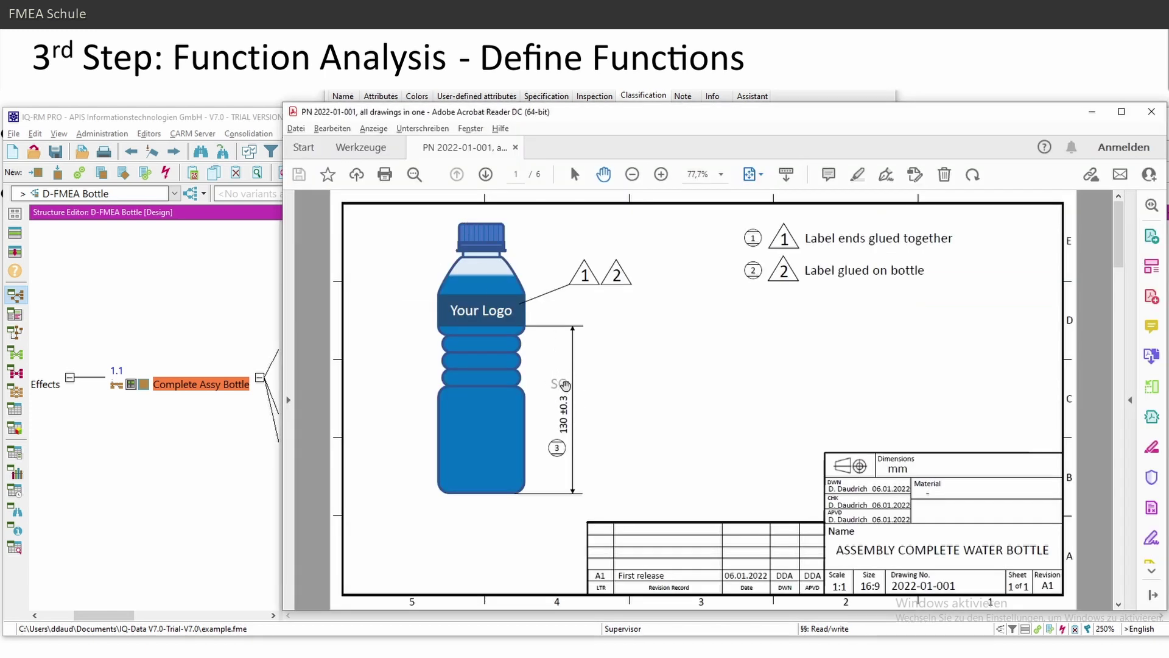
pyautogui.hotkey('alt', 'Tab')
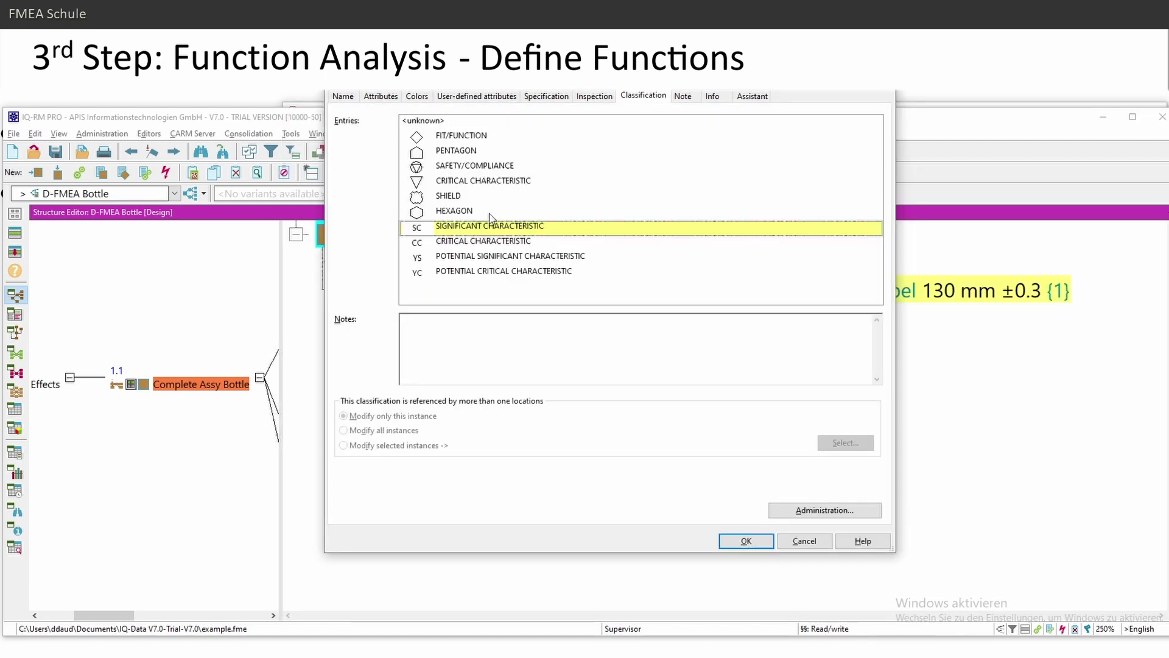
# - Save the classification, open the classification palette's administration and add a palette entry named "Your own symbol"
pyautogui.click(824, 511)
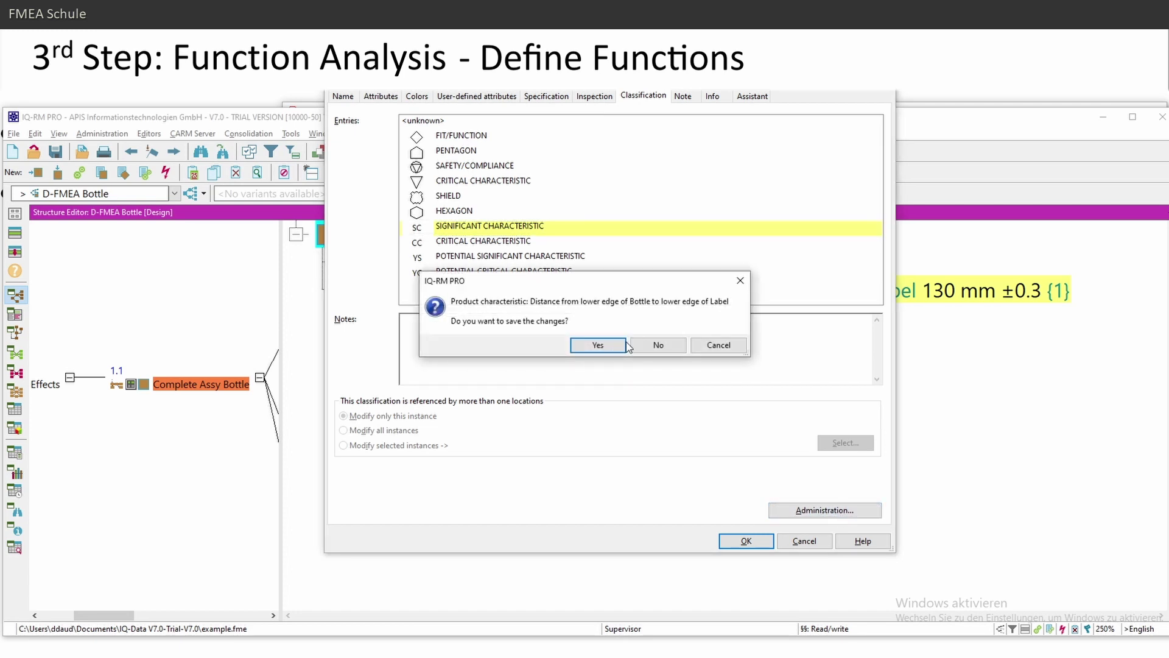
pyautogui.click(598, 345)
pyautogui.click(335, 420)
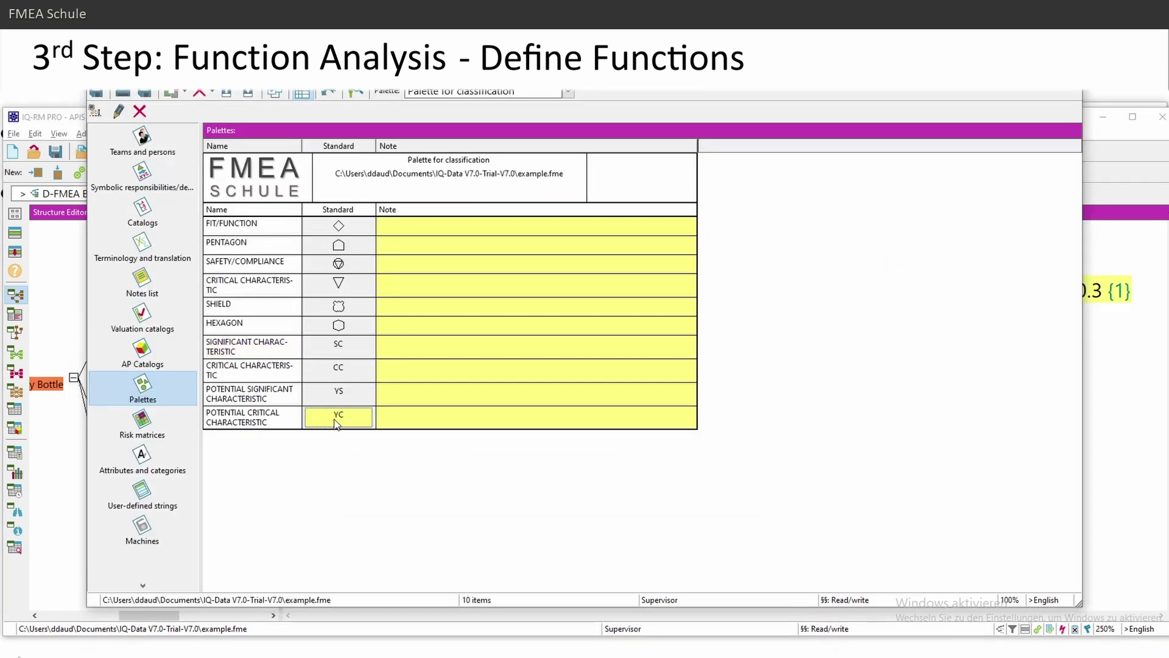
pyautogui.click(181, 91)
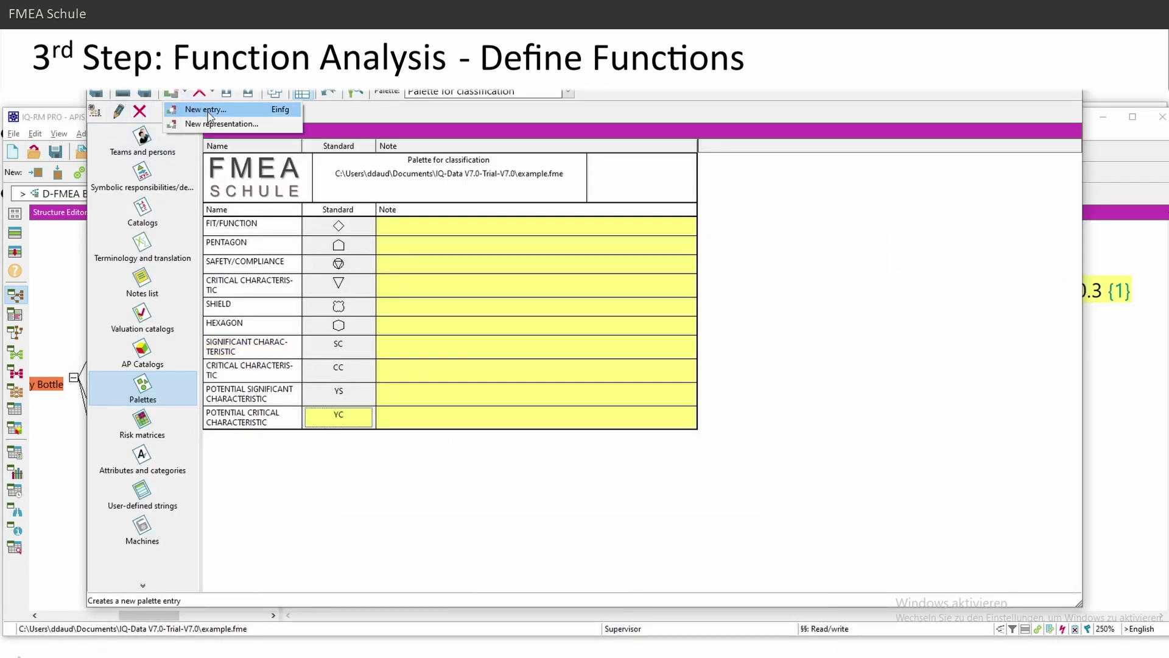
pyautogui.click(206, 110)
pyautogui.write('Your own symbol')
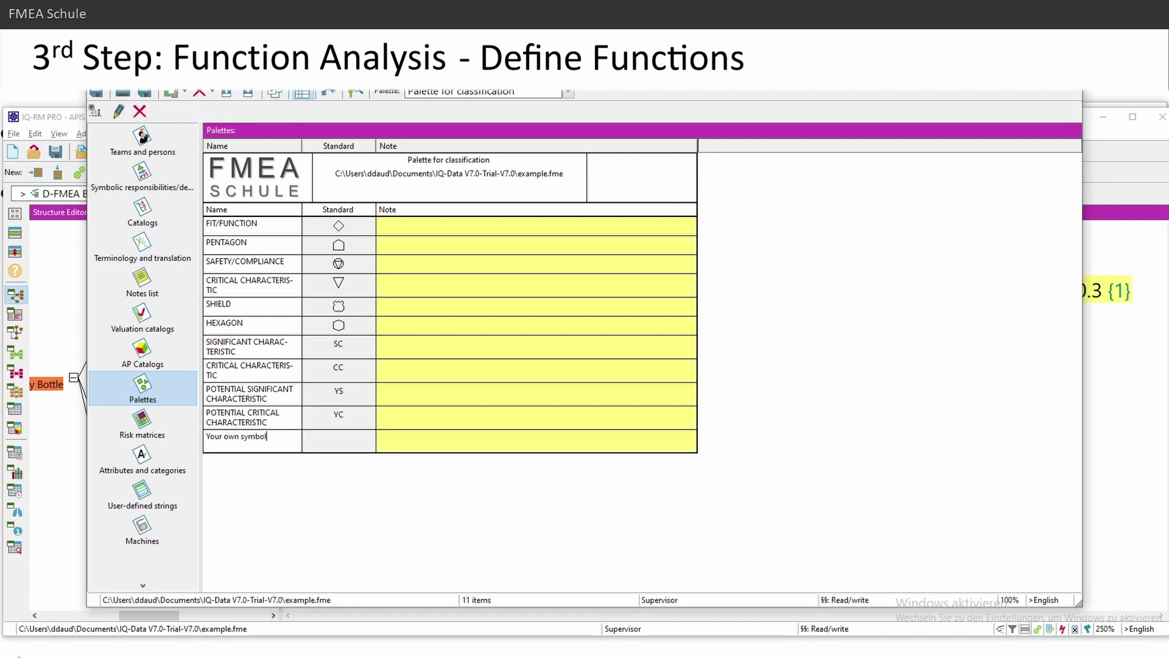
pyautogui.press('Return')
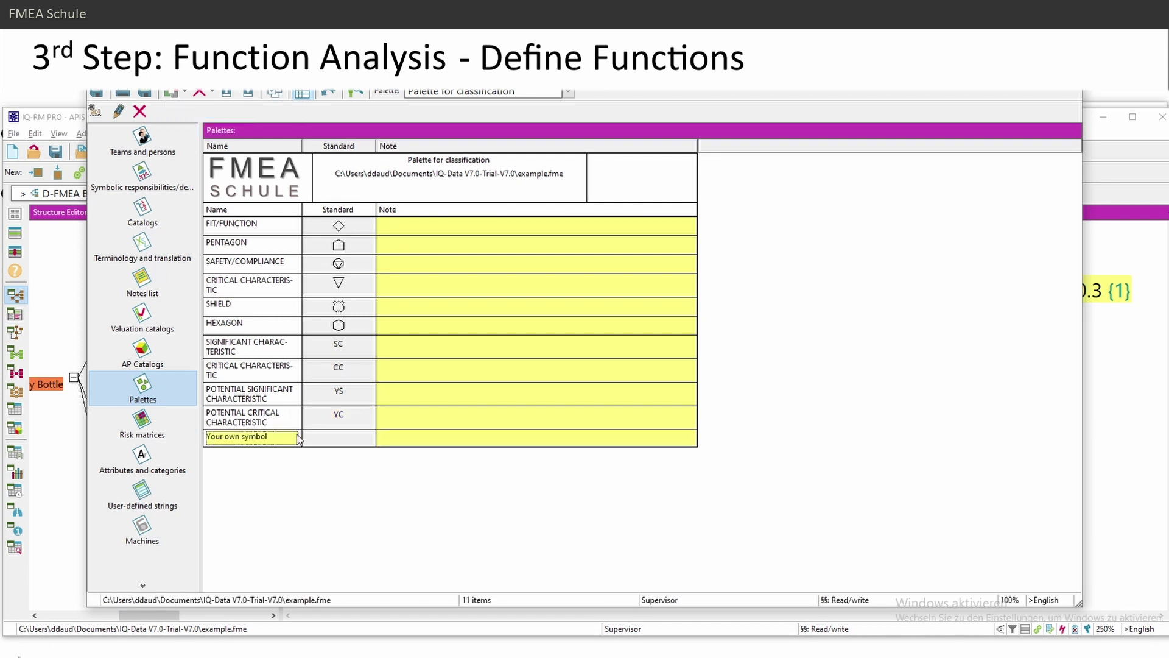
# - Assign the text "Your text symbol" as the standard representation of the "Your own symbol" palette entry
pyautogui.doubleClick(334, 440)
pyautogui.click(335, 445)
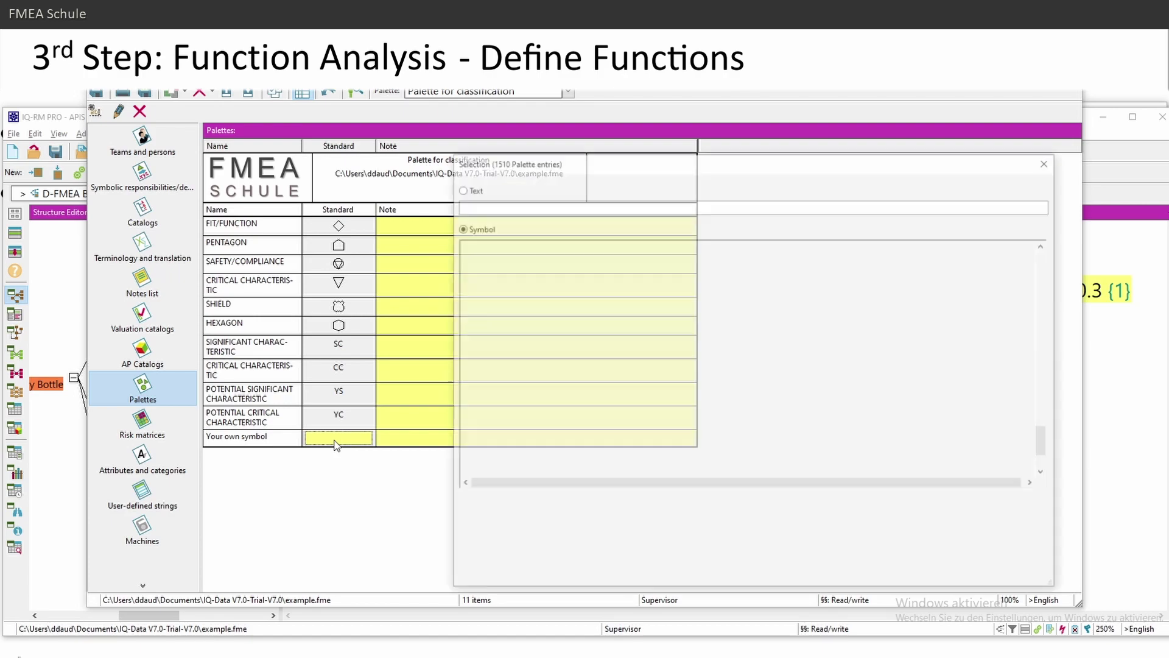
pyautogui.scroll(15, 738, 372)
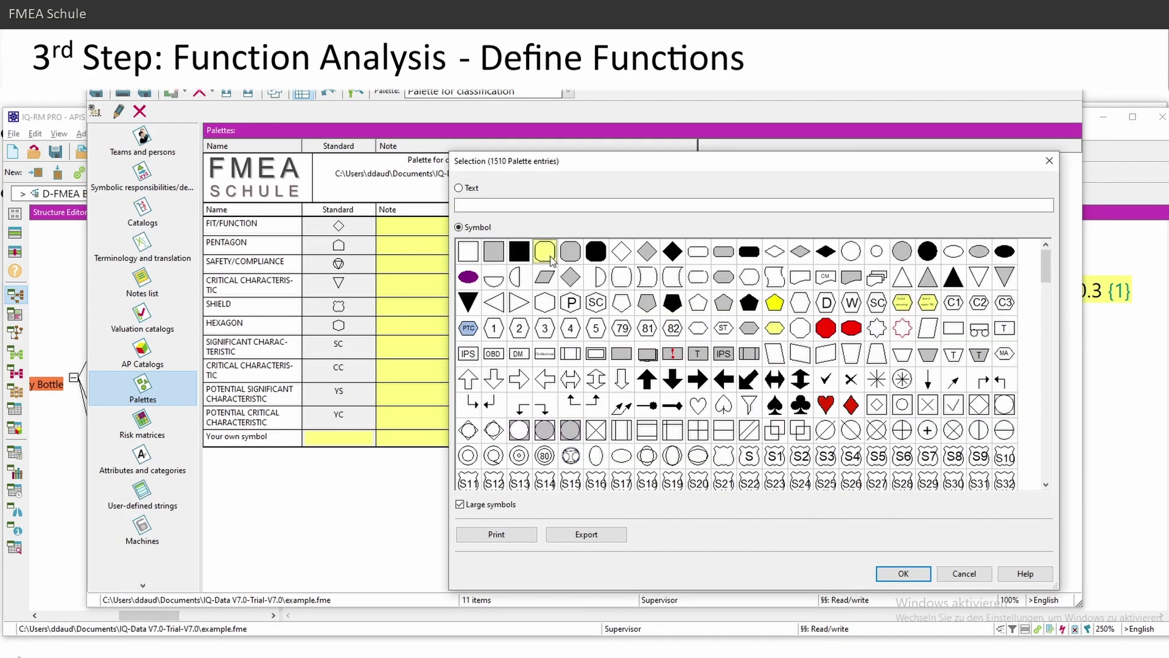
pyautogui.click(538, 205)
pyautogui.write('Your')
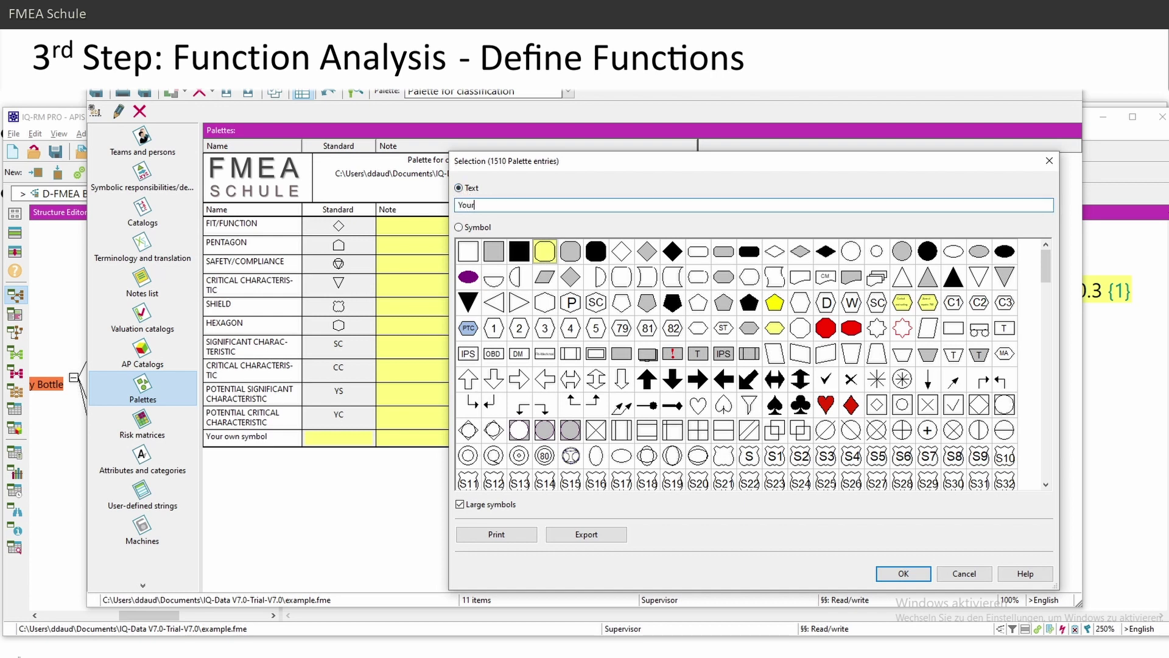
pyautogui.write(' text symbol')
pyautogui.click(902, 573)
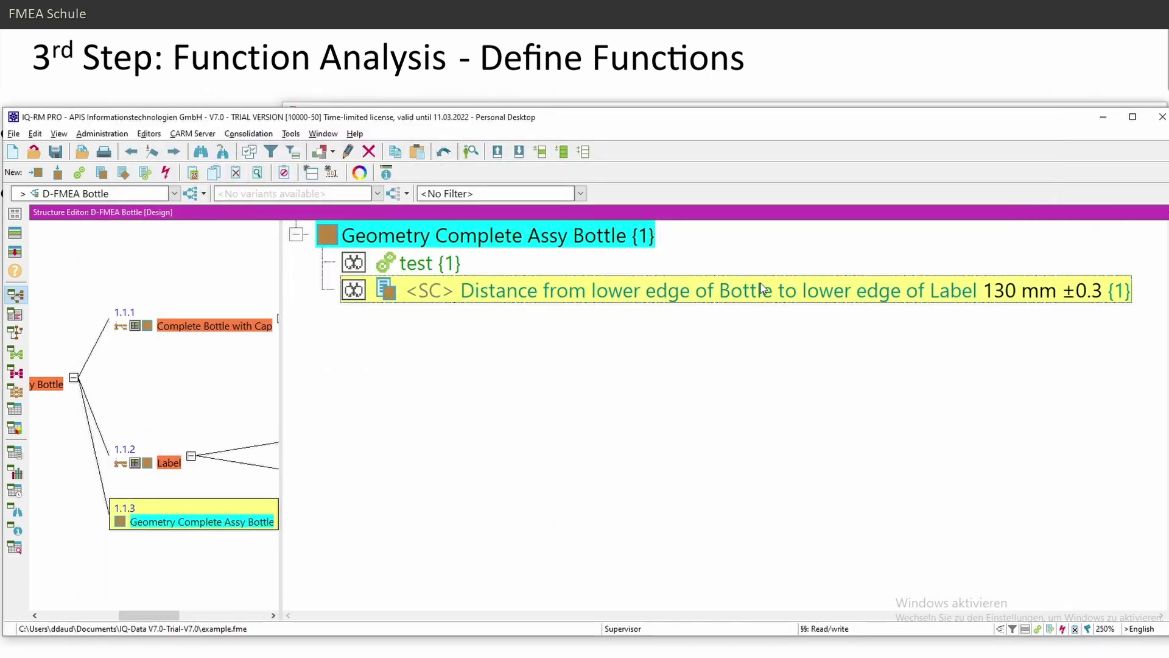
# - Change the distance characteristic's classification to "Your own symbol" and apply it
pyautogui.rightClick(757, 289)
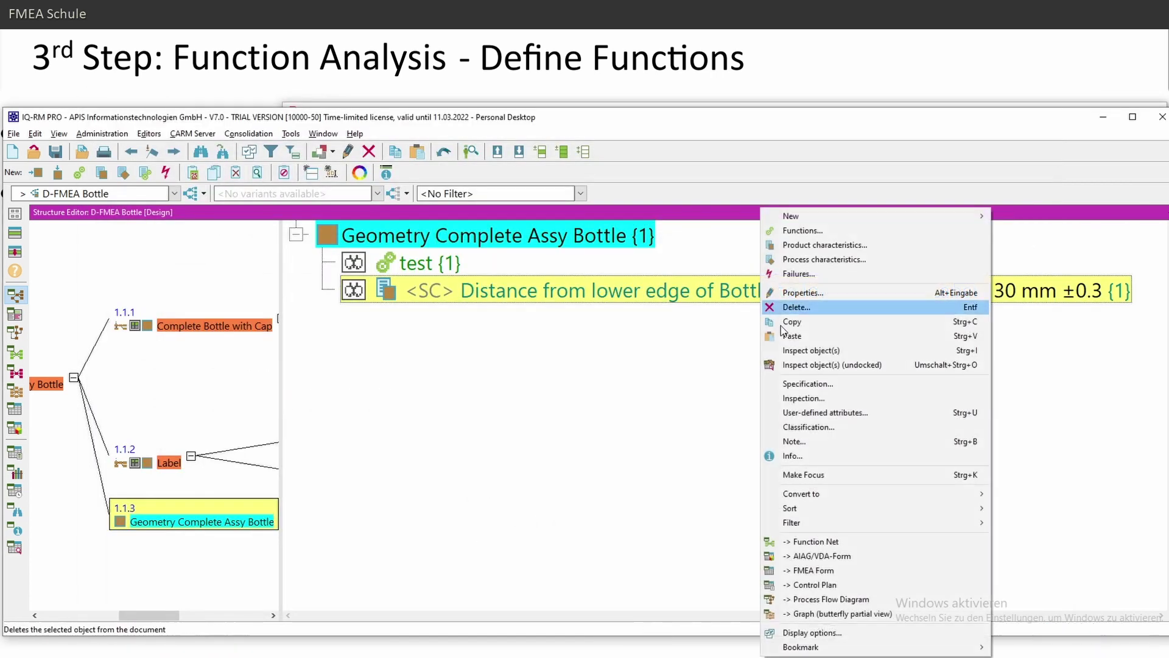
pyautogui.click(791, 427)
pyautogui.click(484, 286)
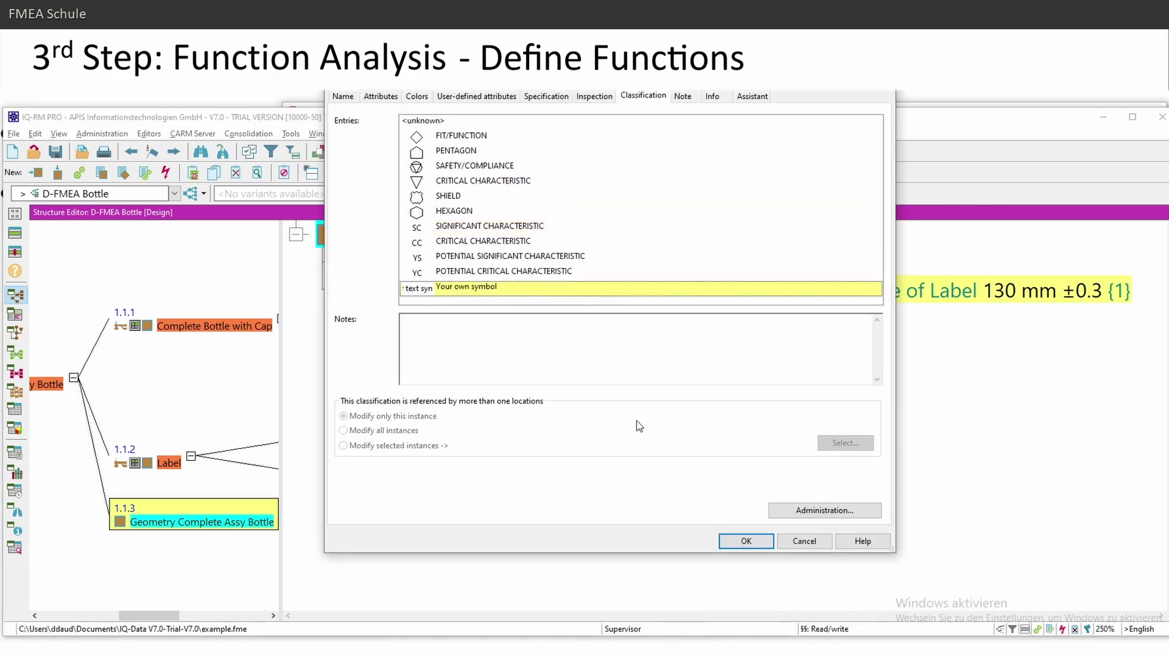
pyautogui.click(746, 541)
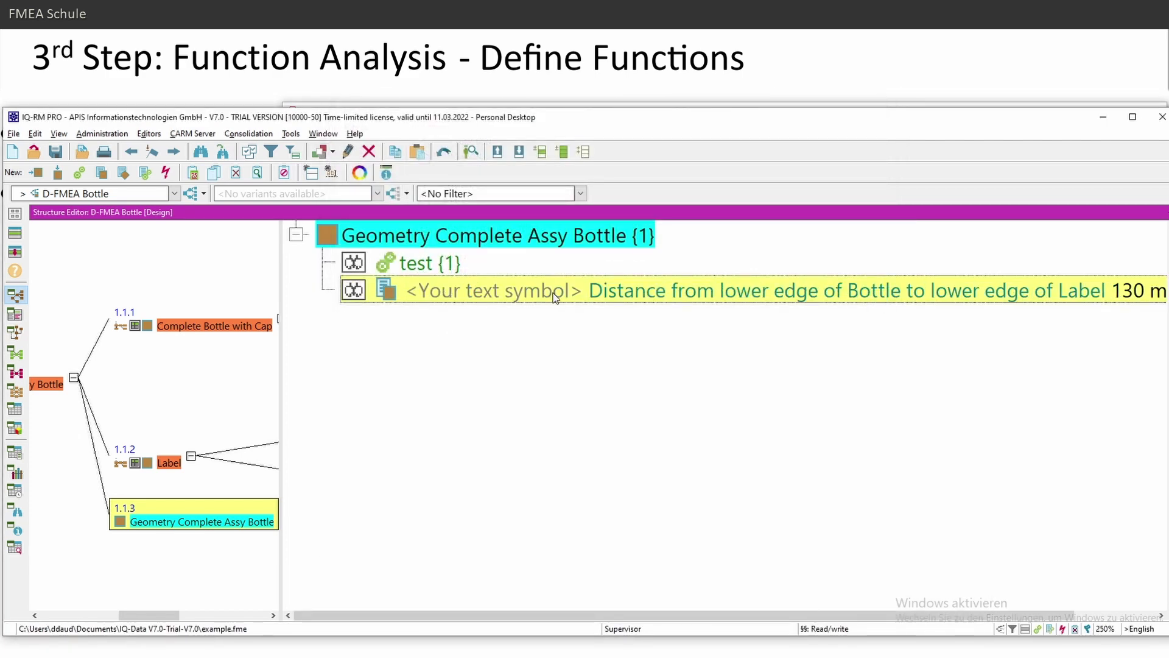
# - Set the distance characteristic's classification back to SIGNIFICANT CHARACTERISTIC (SC) and apply it
pyautogui.rightClick(533, 295)
pyautogui.click(625, 427)
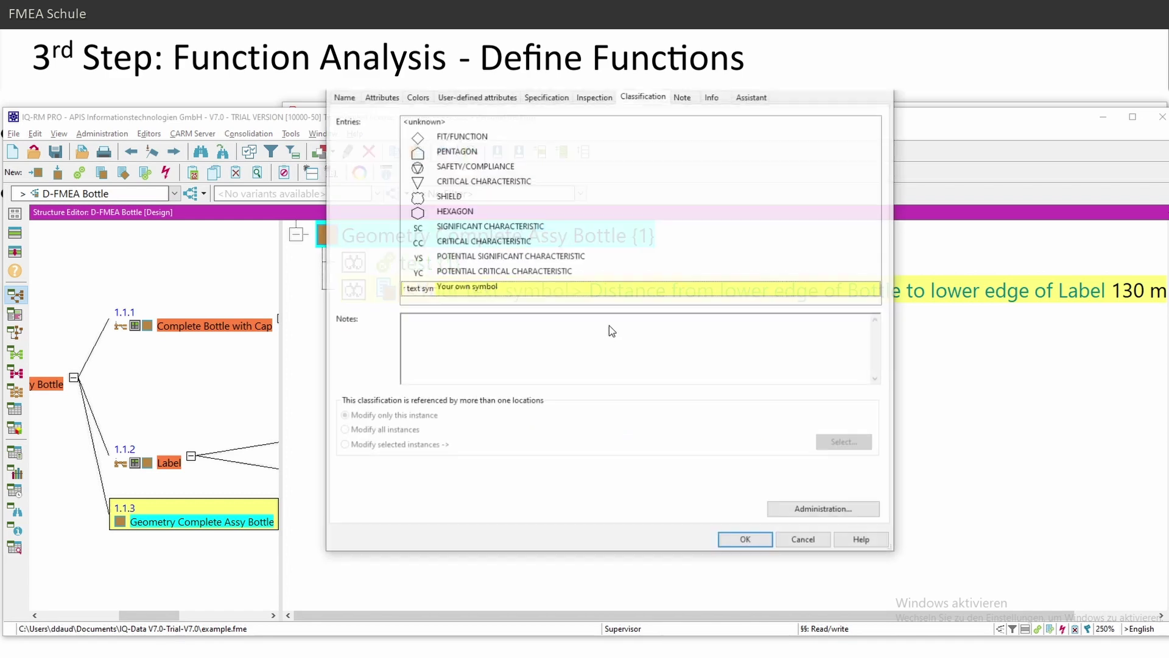
pyautogui.click(460, 227)
pyautogui.click(729, 538)
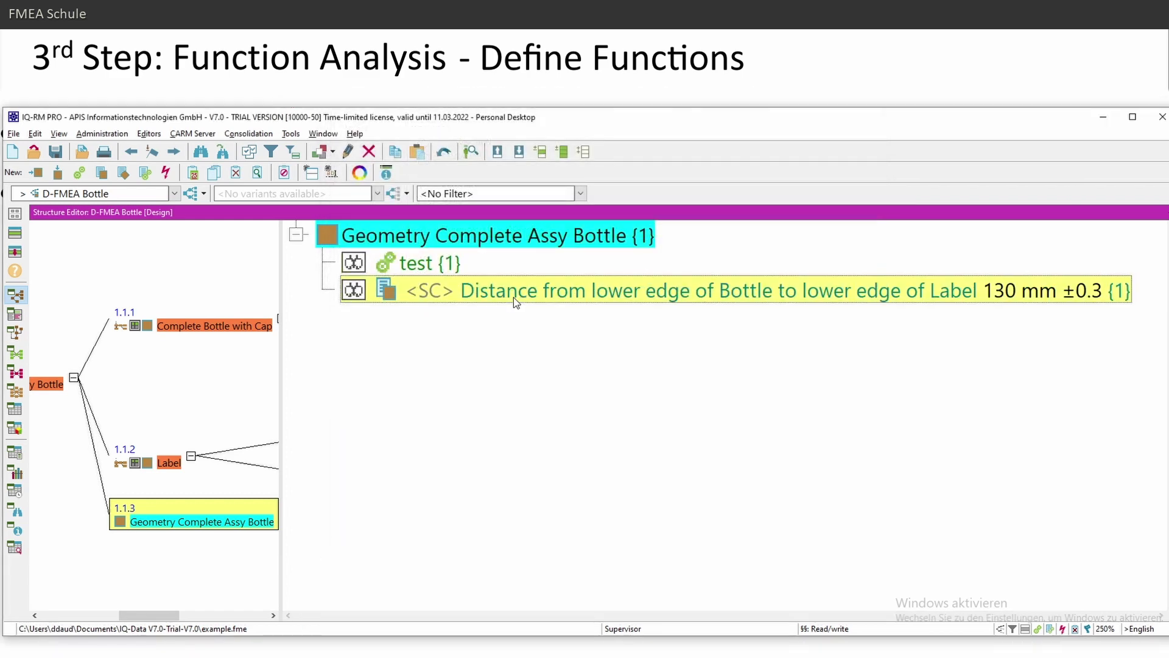
# - Review the assembly drawing and locate the Geometry Complete Assy Bottle element within the structure tree
pyautogui.hotkey('alt', 'Tab')
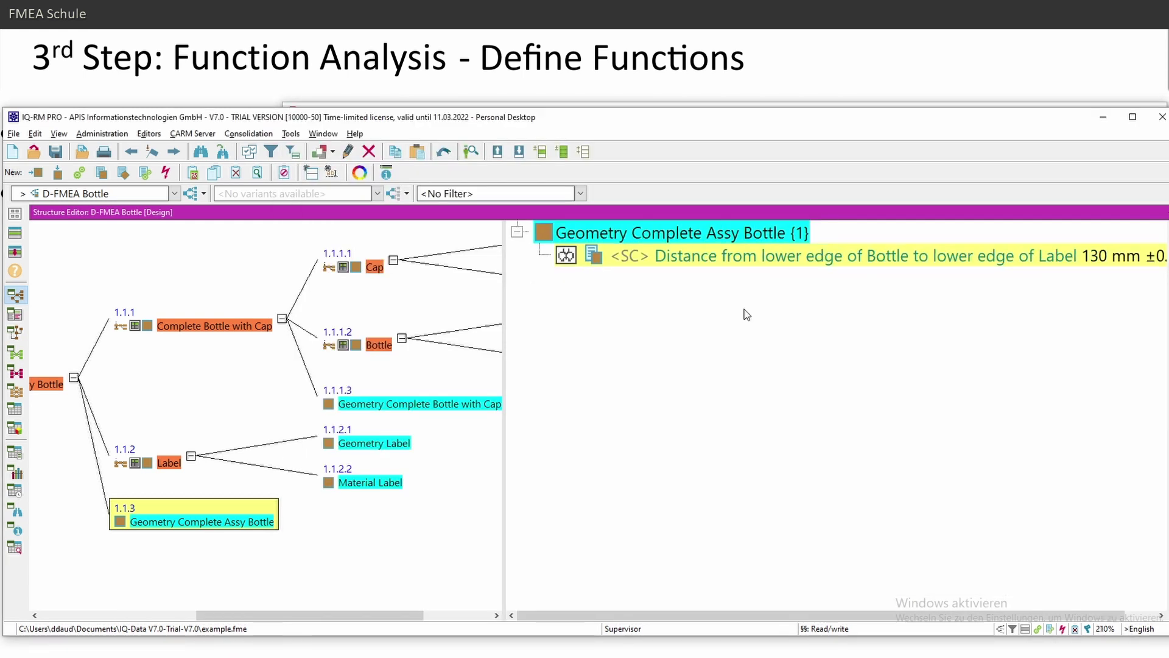
pyautogui.scroll(-1, 744, 314)
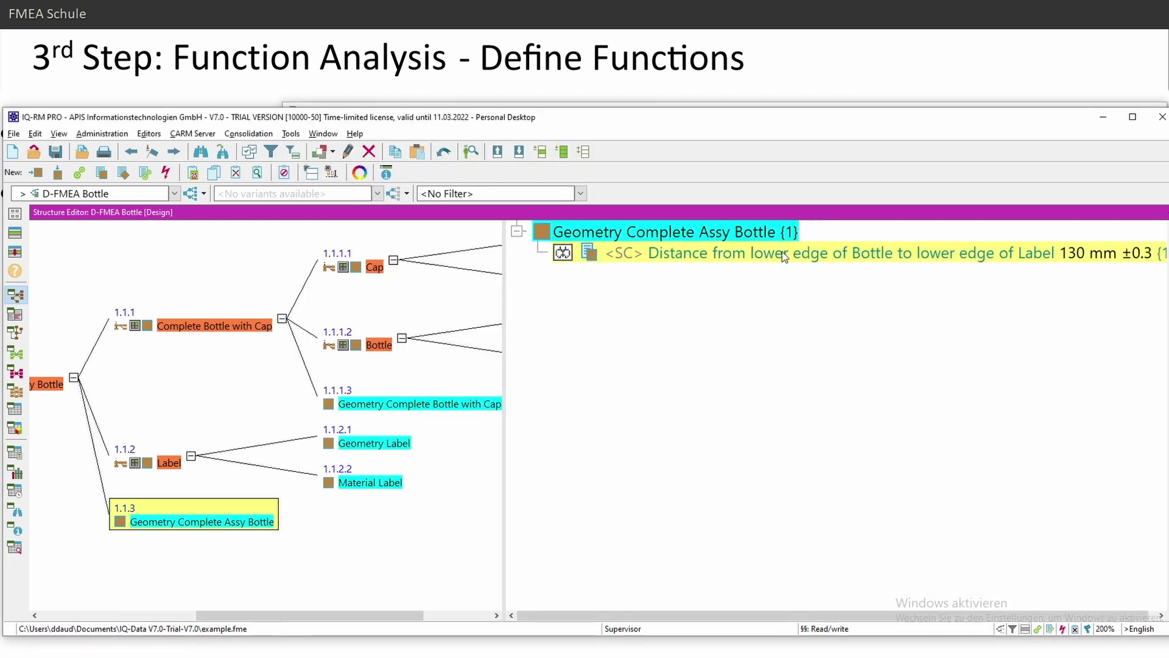
pyautogui.moveTo(343, 614); pyautogui.dragTo(272, 616)
pyautogui.click(308, 518)
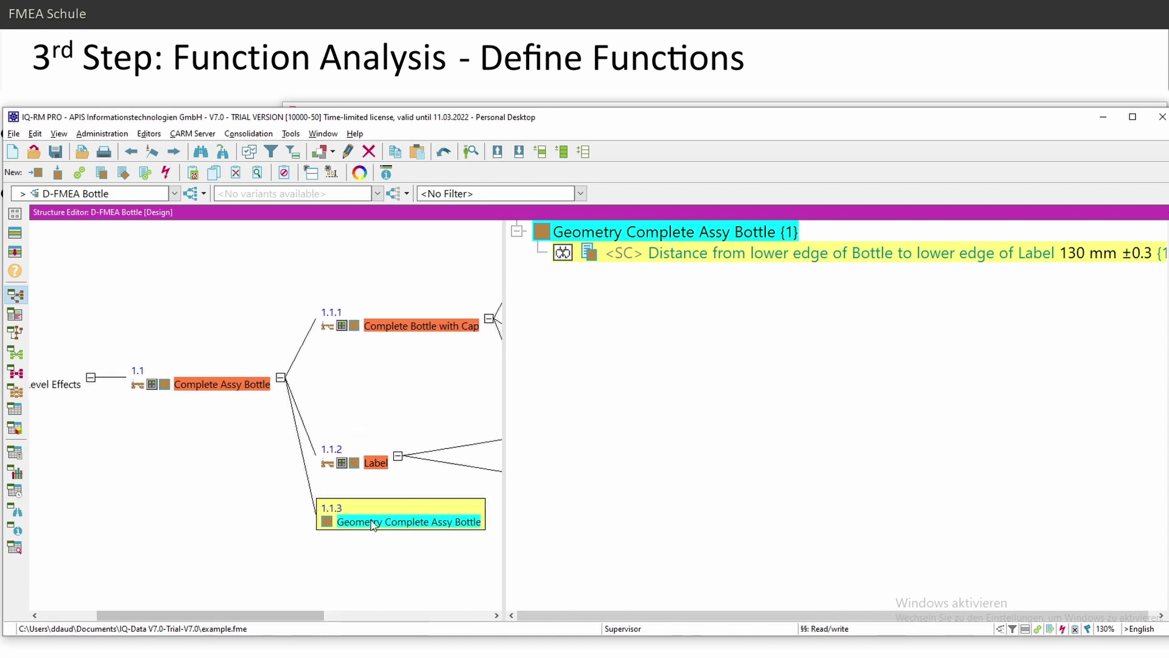
# - Add the function "Ensure correct position of Label on Assembly" to the Complete Assy Bottle element, consulting the assembly drawing
pyautogui.click(230, 389)
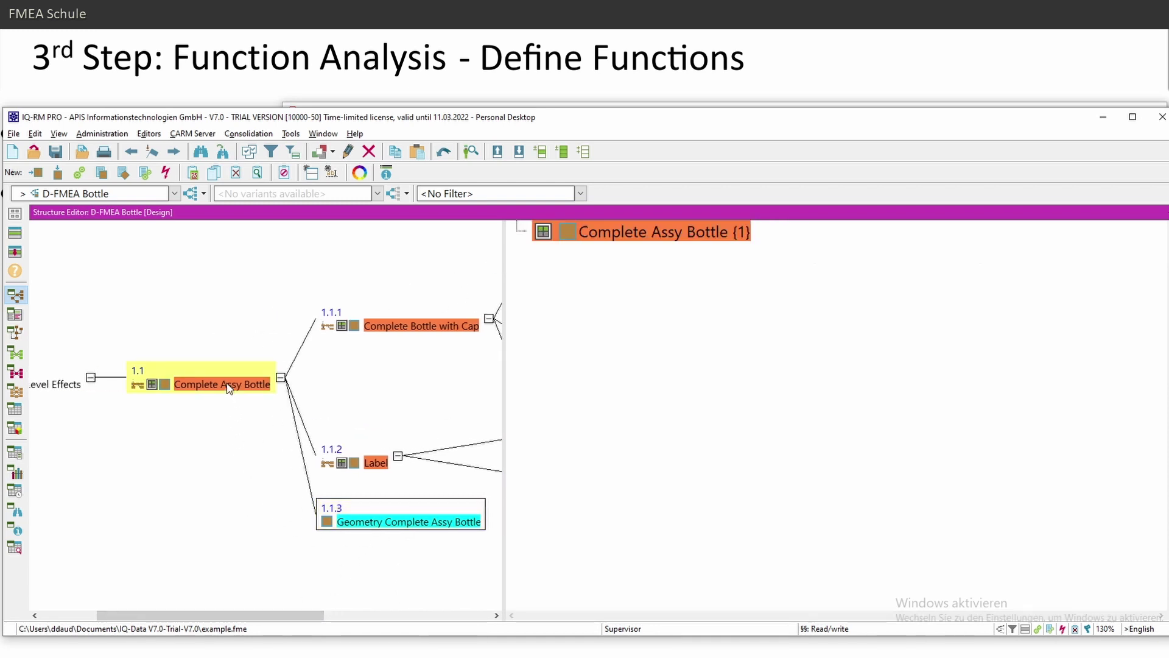
pyautogui.click(633, 276)
pyautogui.hotkey('alt', 'Tab')
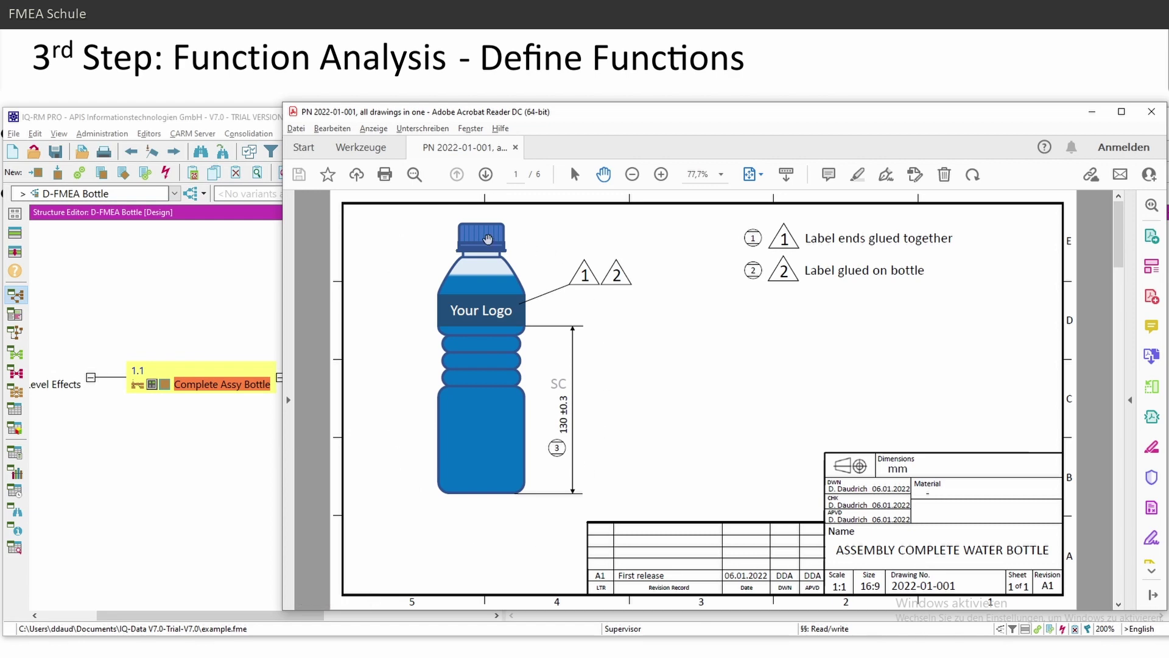
pyautogui.hotkey('alt', 'Tab')
pyautogui.click(646, 229)
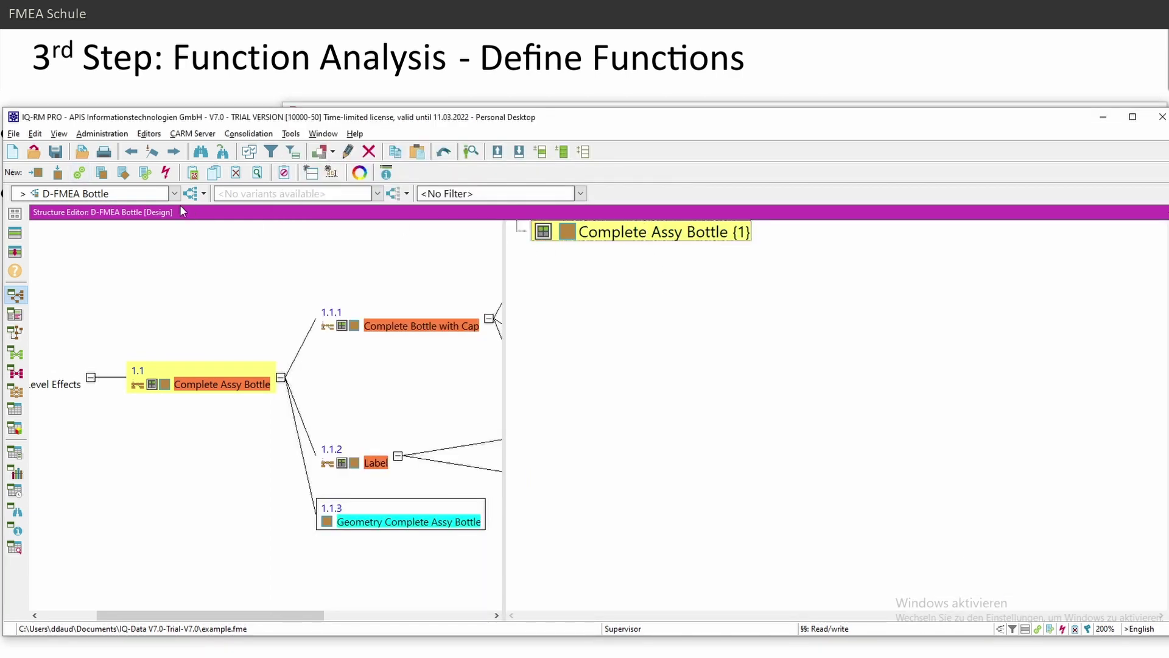
pyautogui.click(80, 173)
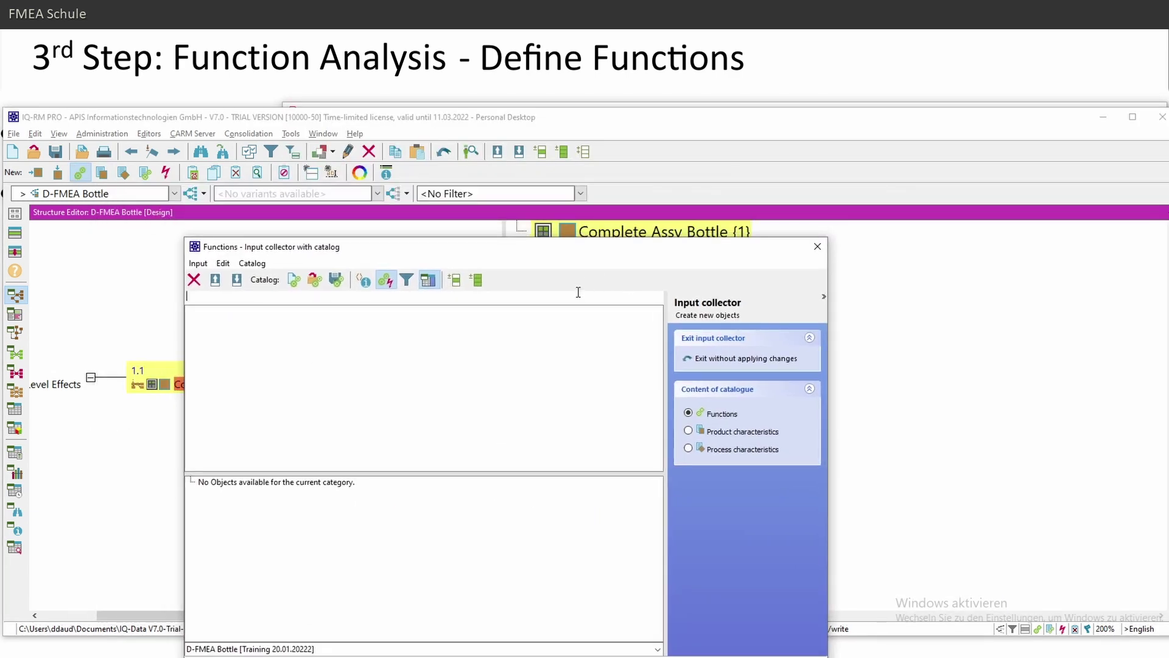
pyautogui.write('Ensure correct position of Label on Ass')
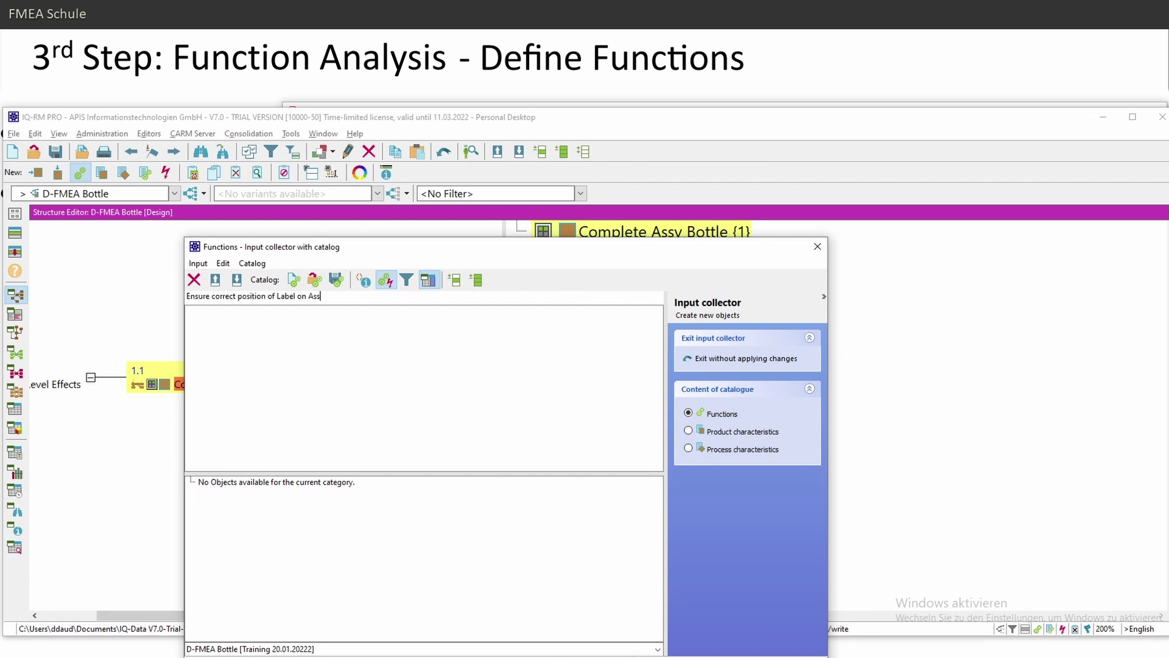
pyautogui.write('embly')
pyautogui.press('Return')
pyautogui.press('Return')
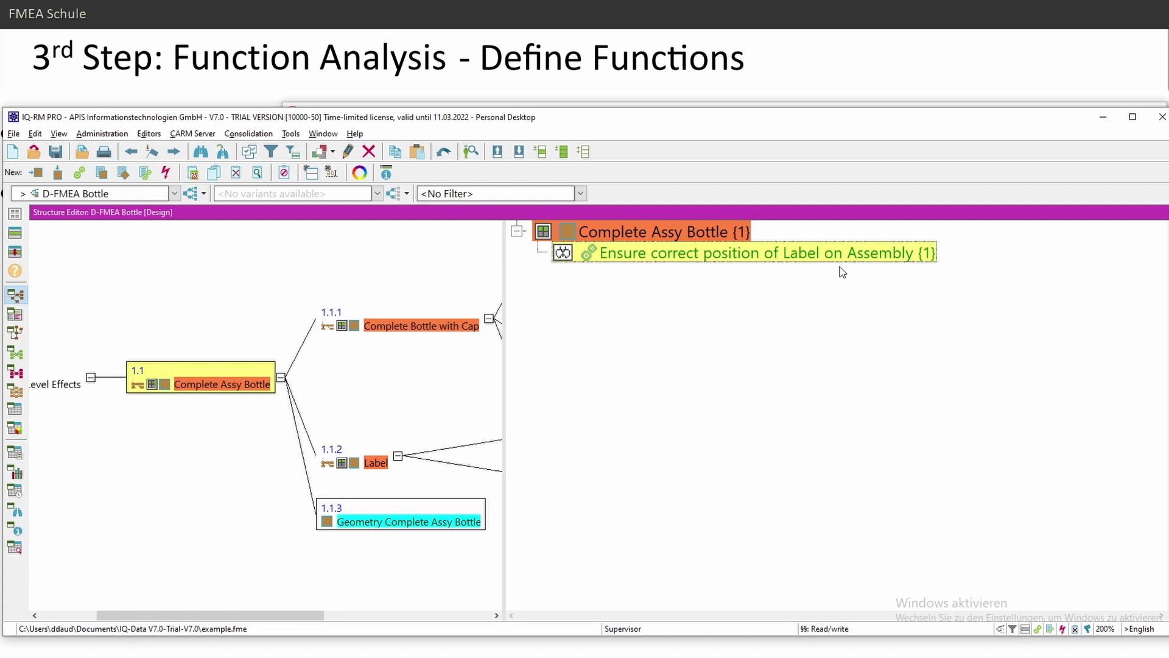
# - Add the function "Visual appearance" to the D-FMEA Bottle Top Level Effects element
pyautogui.moveTo(193, 615); pyautogui.dragTo(137, 621)
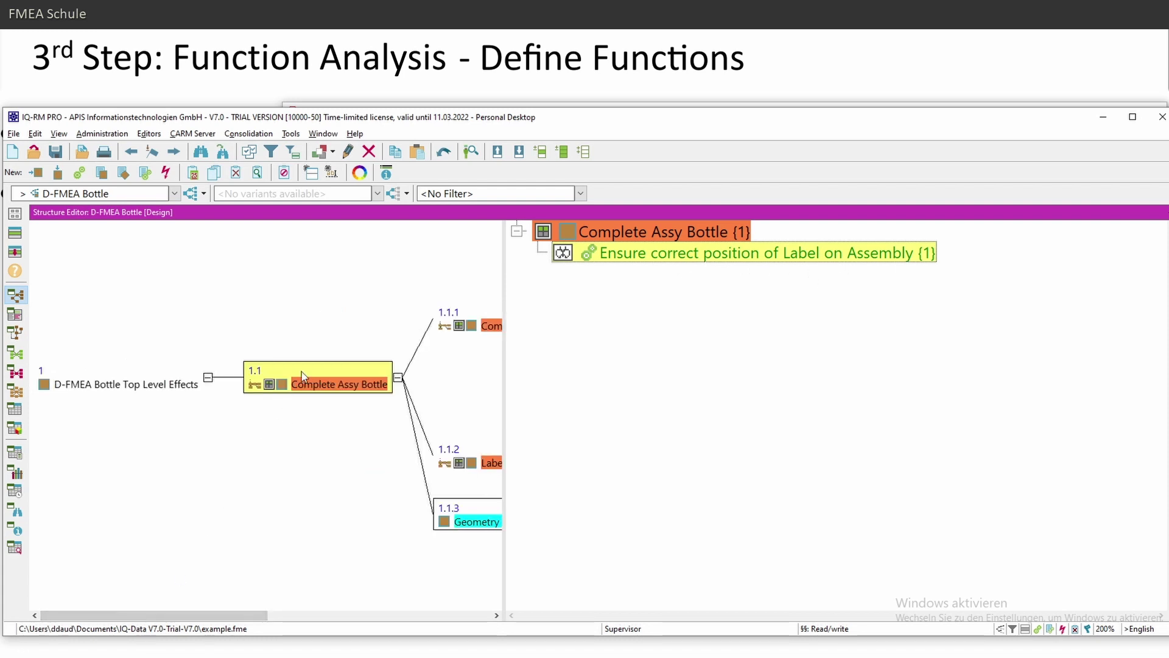
pyautogui.click(111, 392)
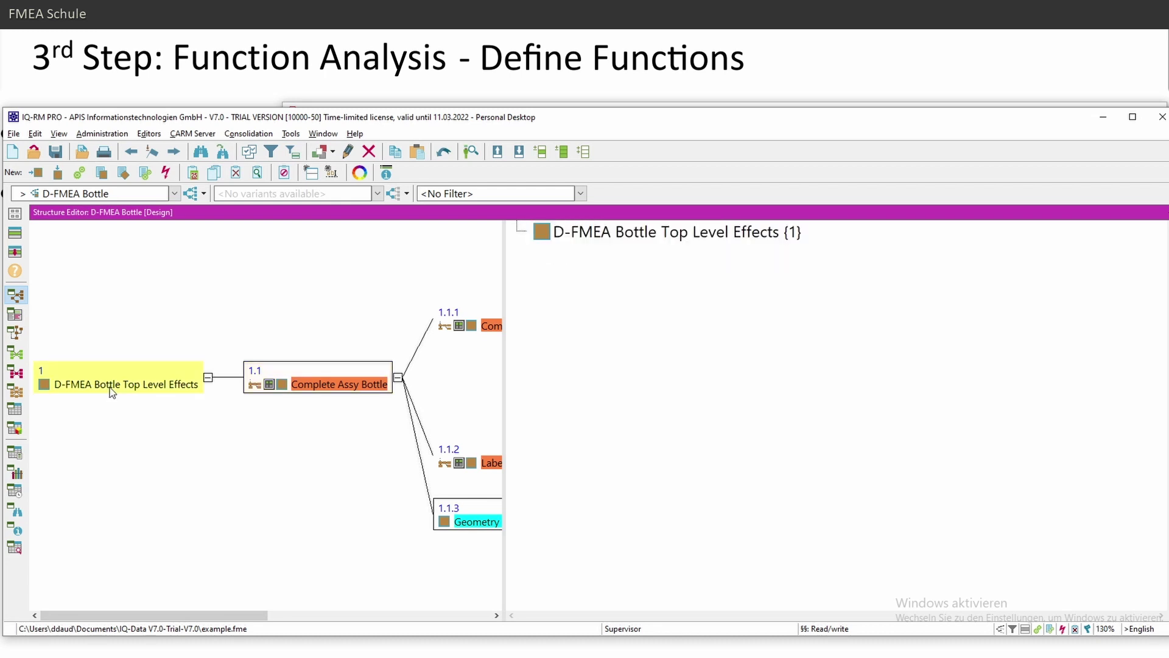
pyautogui.click(616, 269)
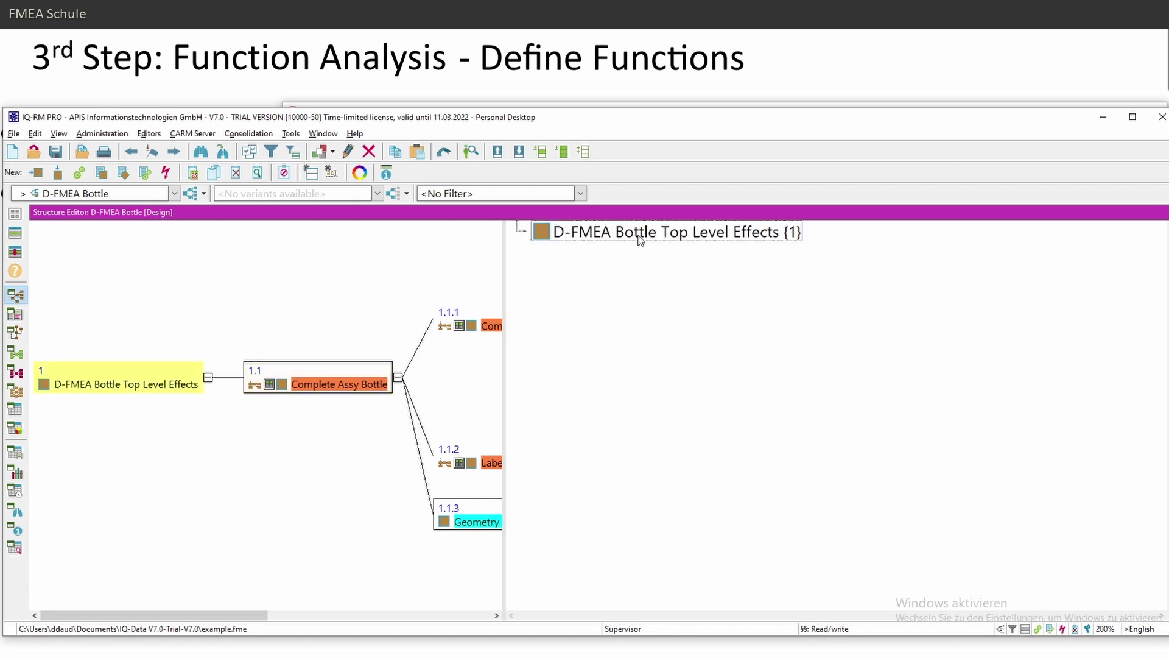
pyautogui.click(639, 238)
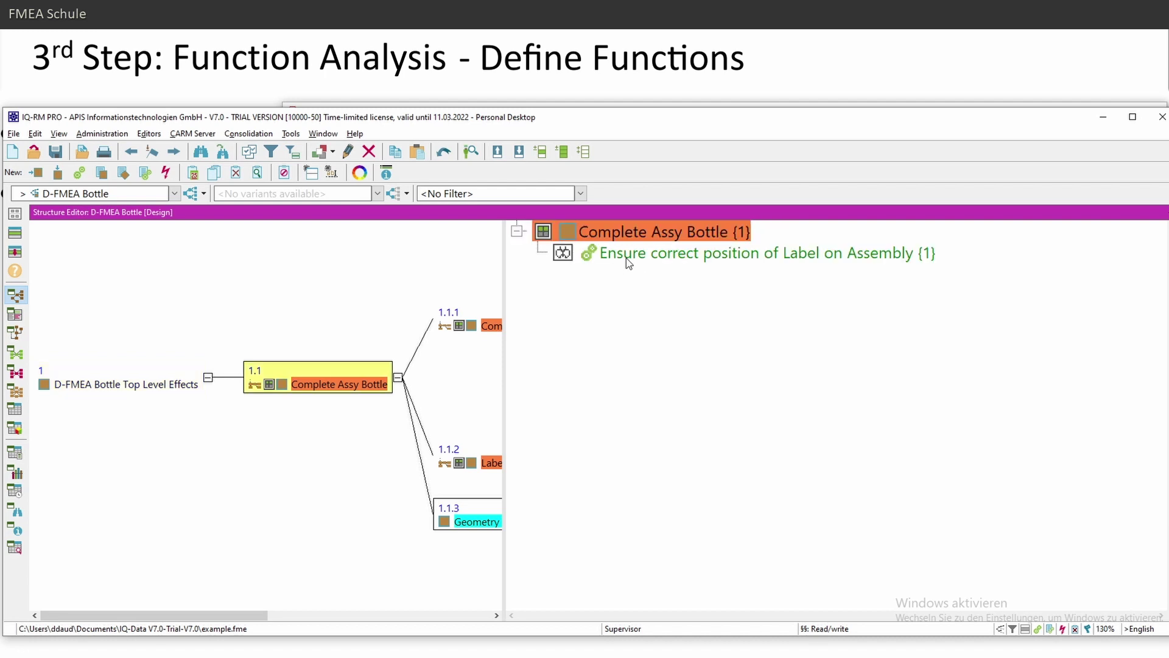
pyautogui.click(627, 257)
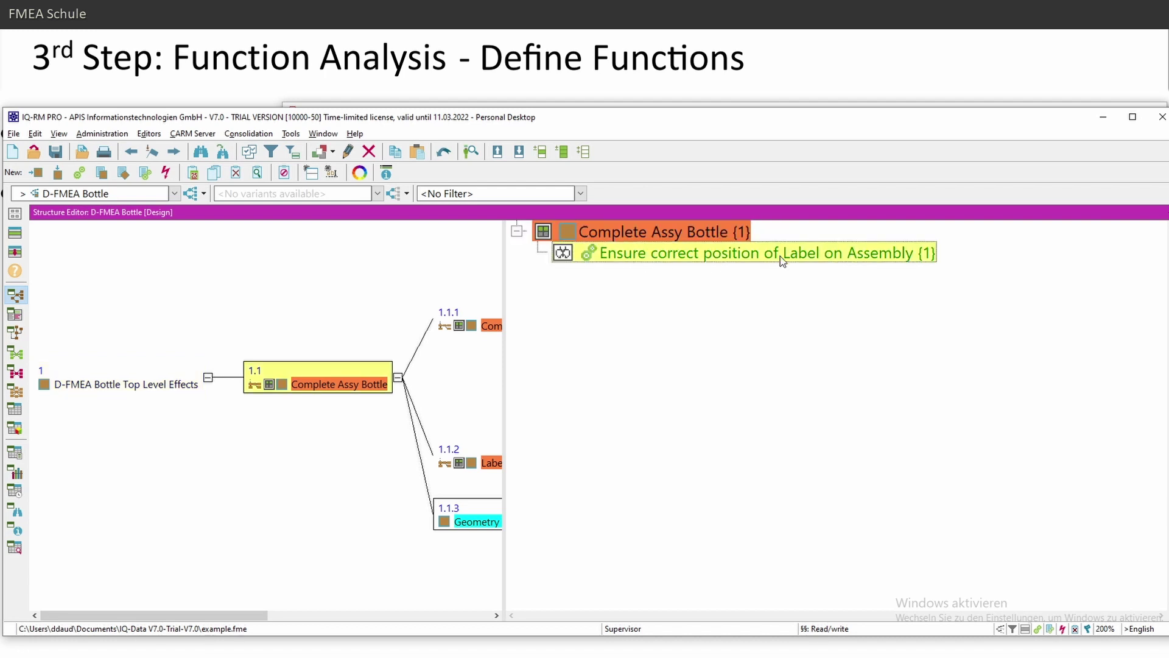
pyautogui.click(196, 385)
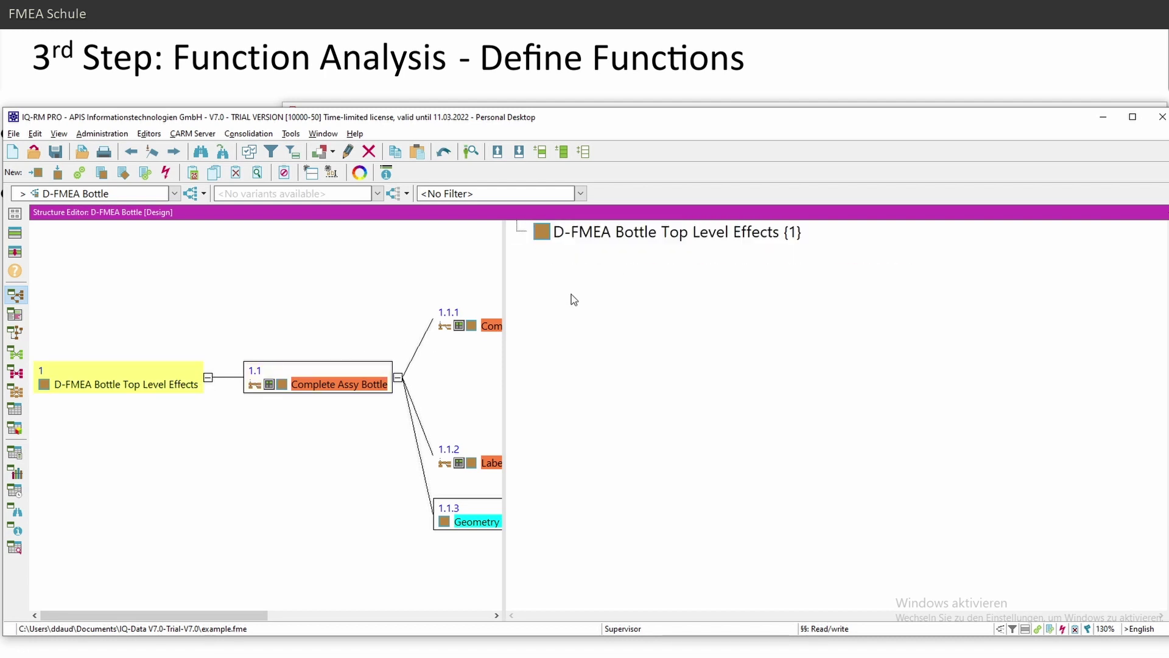
pyautogui.click(79, 177)
pyautogui.write('Visual appearance')
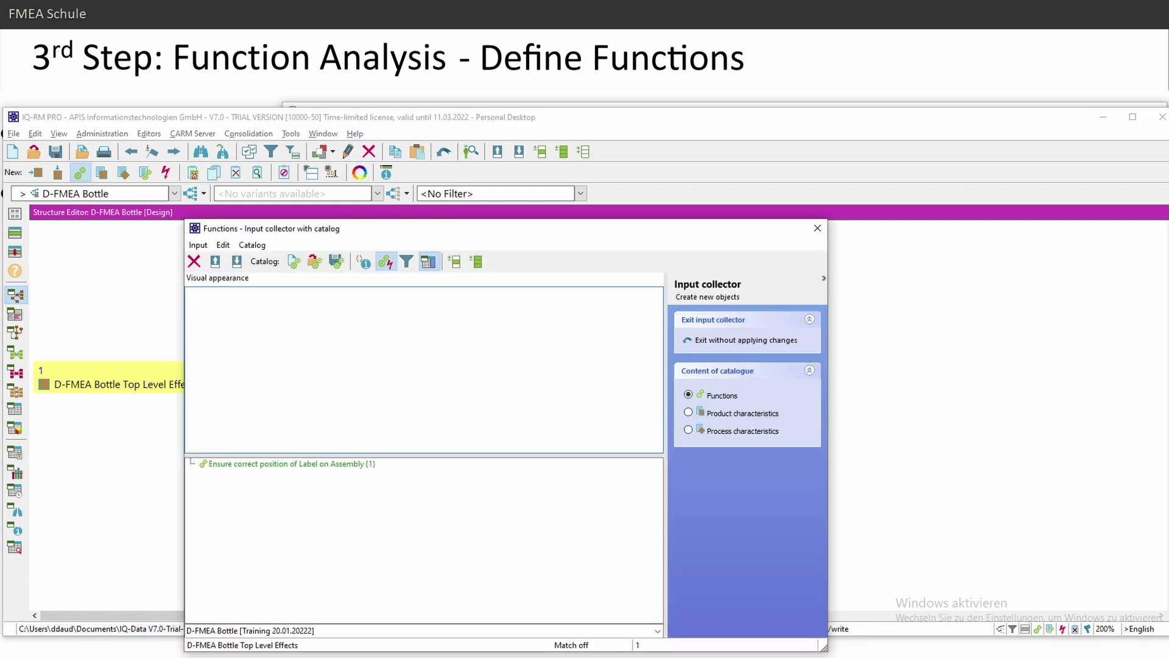
pyautogui.press('Return')
pyautogui.press('Return')
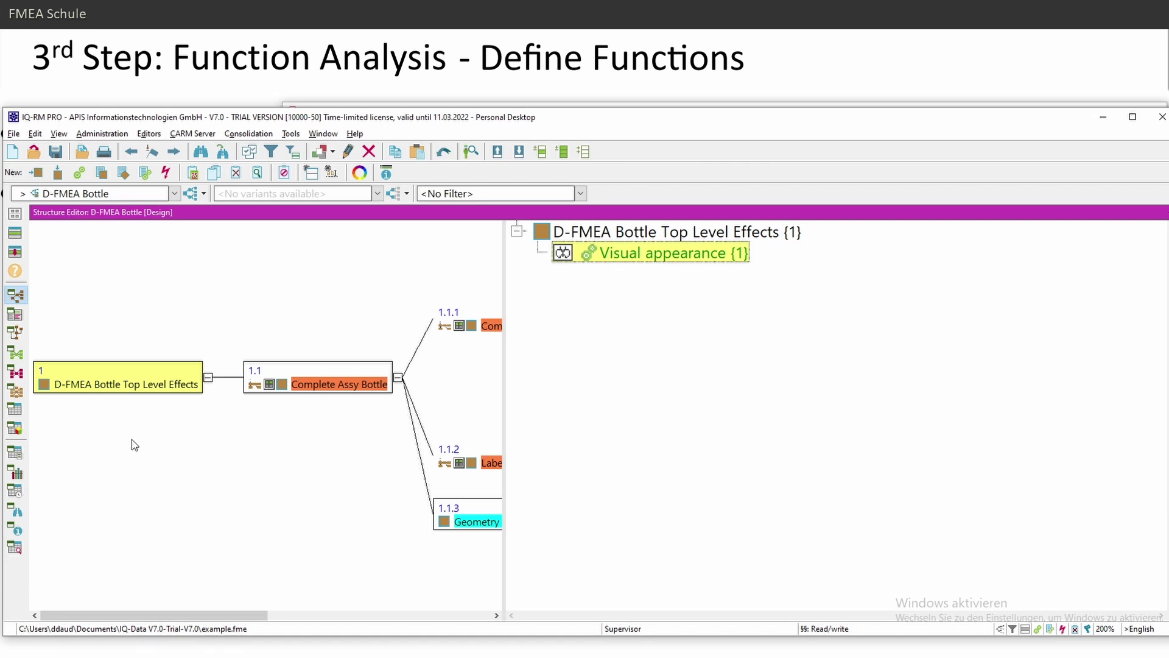
# - Review the Assembly Bottle with Cap drawing and locate the Geometry Complete Bottle with Cap element in the structure tree
pyautogui.moveTo(239, 614); pyautogui.dragTo(345, 618)
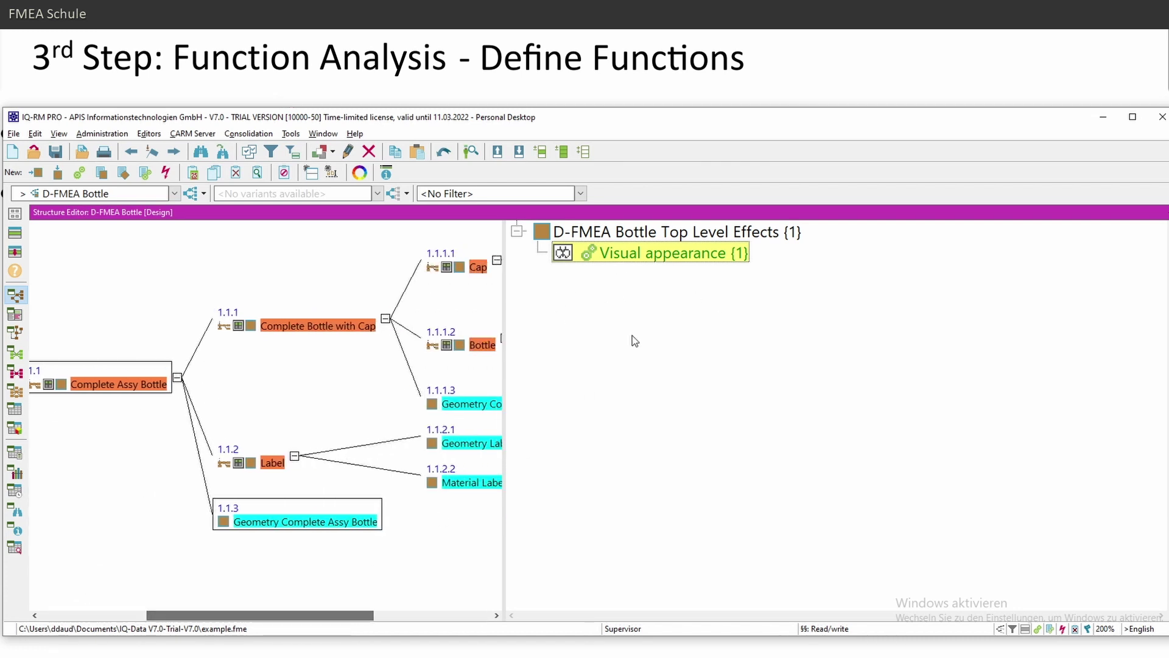
pyautogui.doubleClick(656, 253)
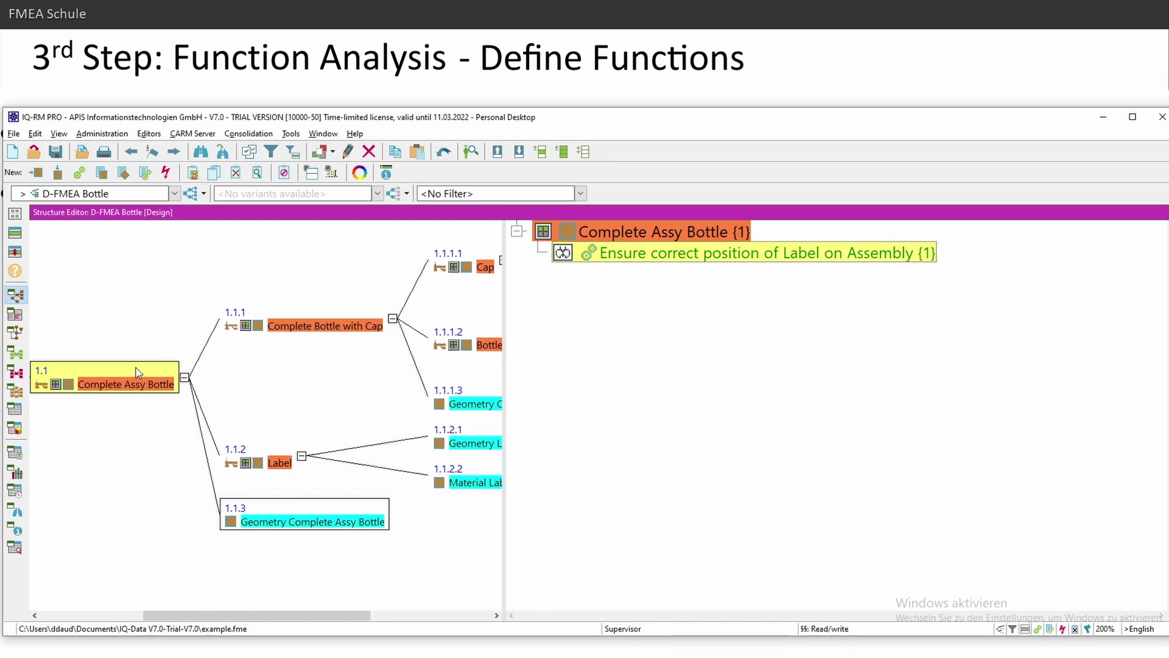
pyautogui.moveTo(276, 616); pyautogui.dragTo(314, 621)
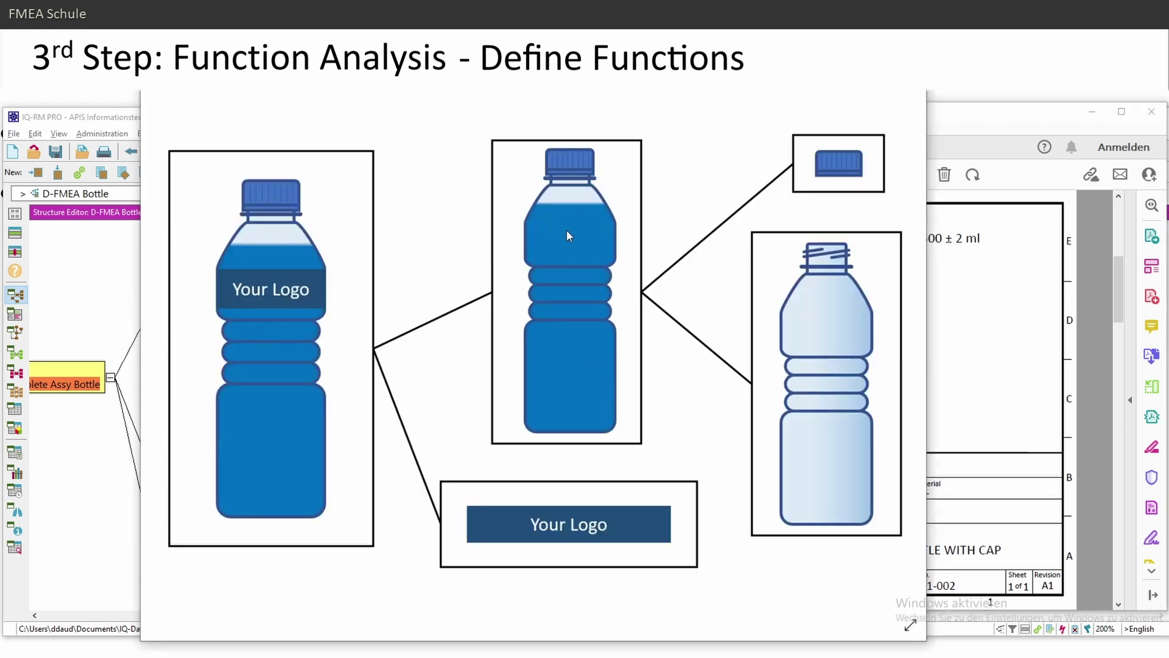
pyautogui.click(984, 119)
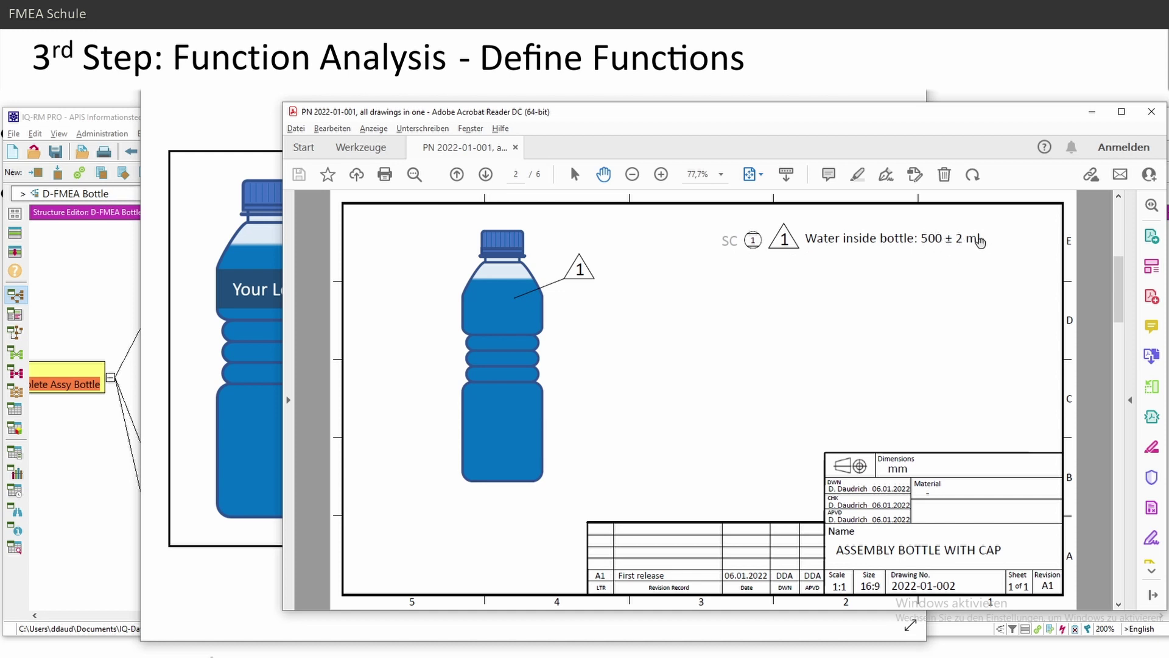
pyautogui.click(109, 307)
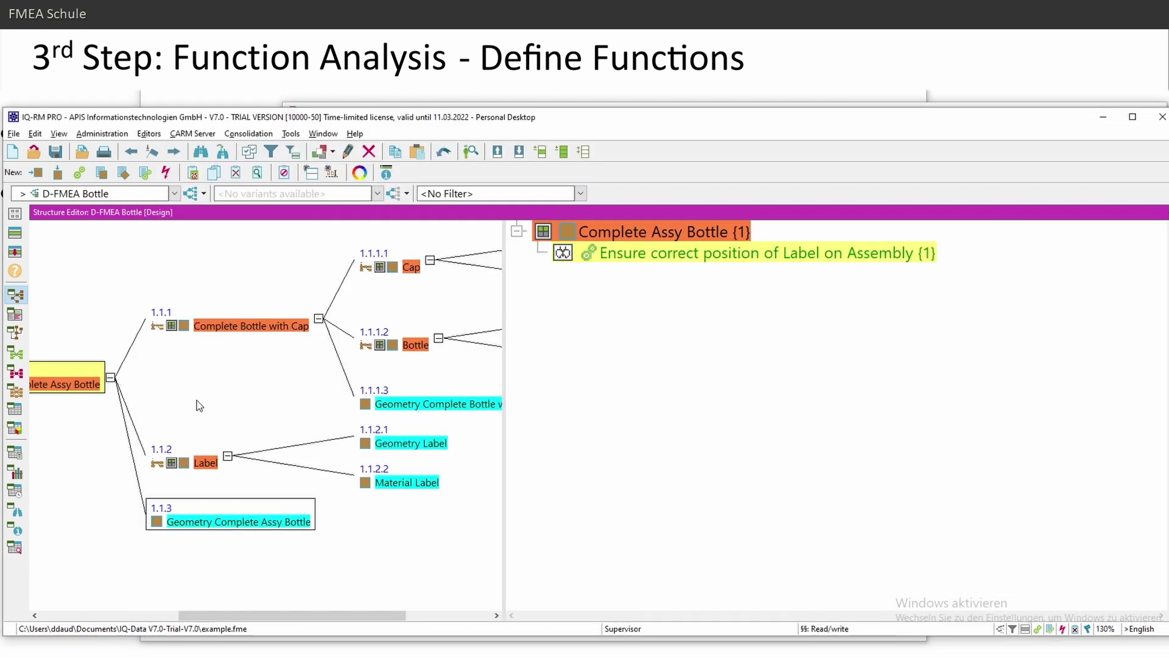
pyautogui.click(260, 327)
pyautogui.moveTo(503, 404); pyautogui.dragTo(581, 406)
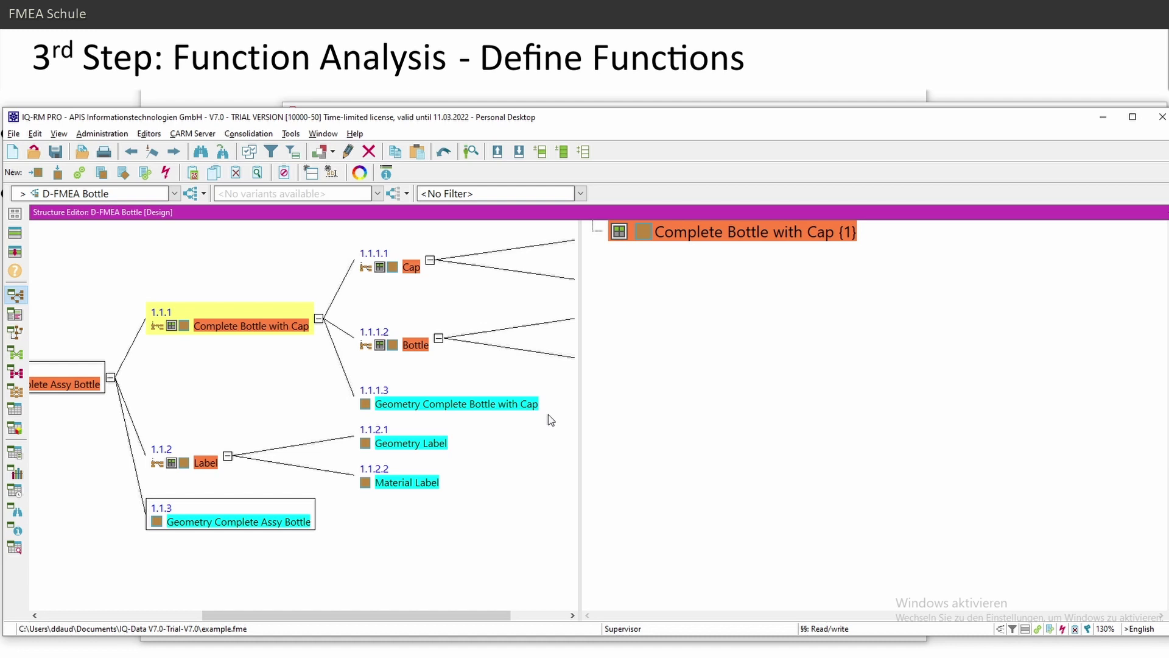
pyautogui.click(525, 405)
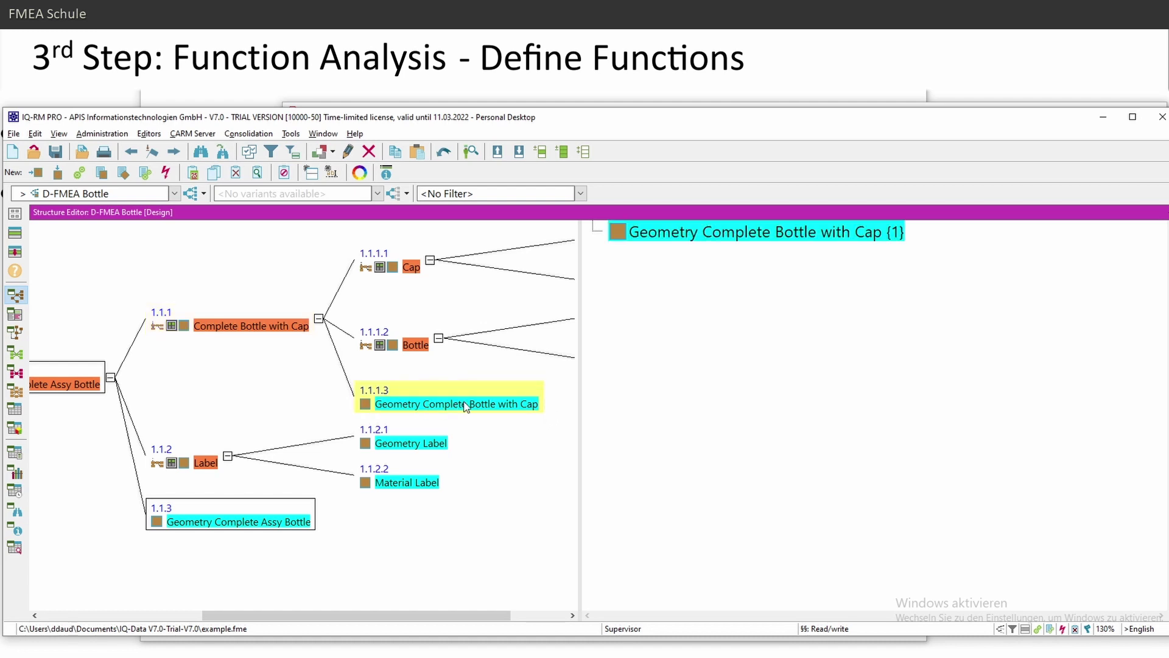
# - Add the product characteristic "Amount of fluid inside the bottle" to Geometry Complete Bottle with Cap, consulting the drawing
pyautogui.click(101, 173)
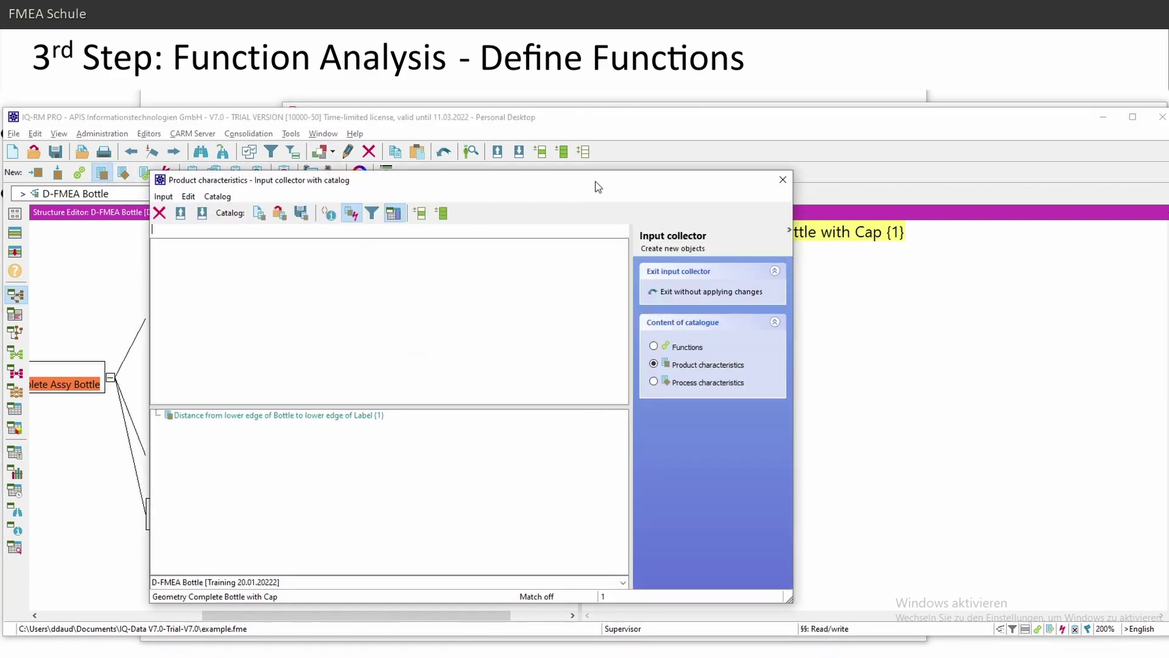
pyautogui.hotkey('alt', 'Tab')
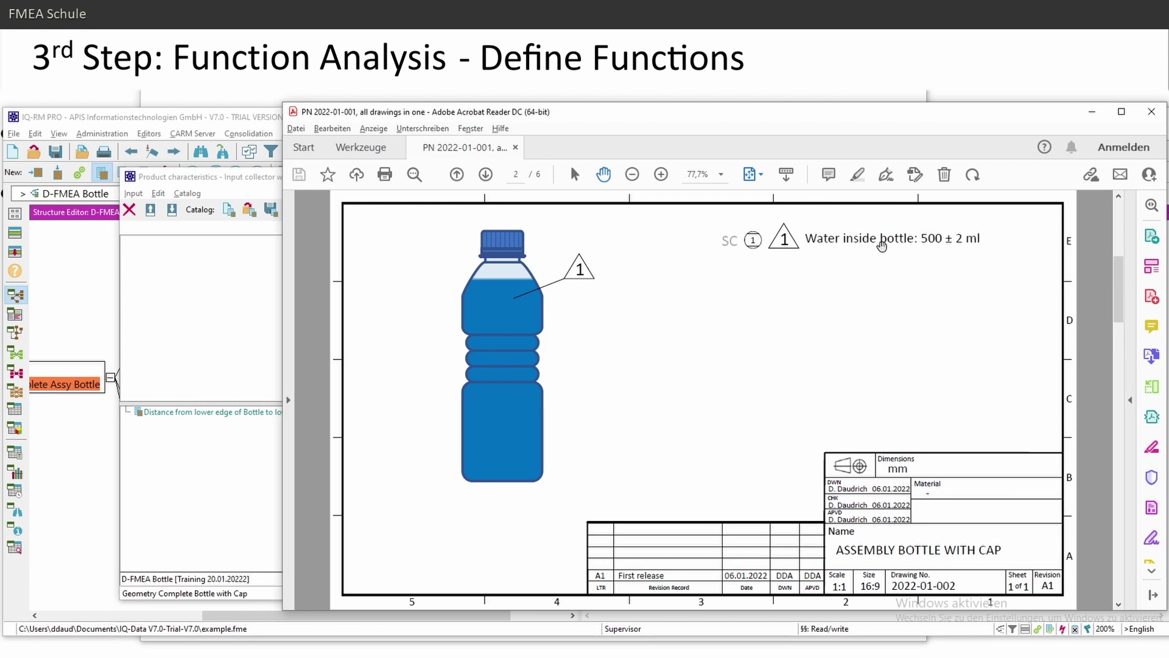
pyautogui.hotkey('alt', 'Tab')
pyautogui.write('A')
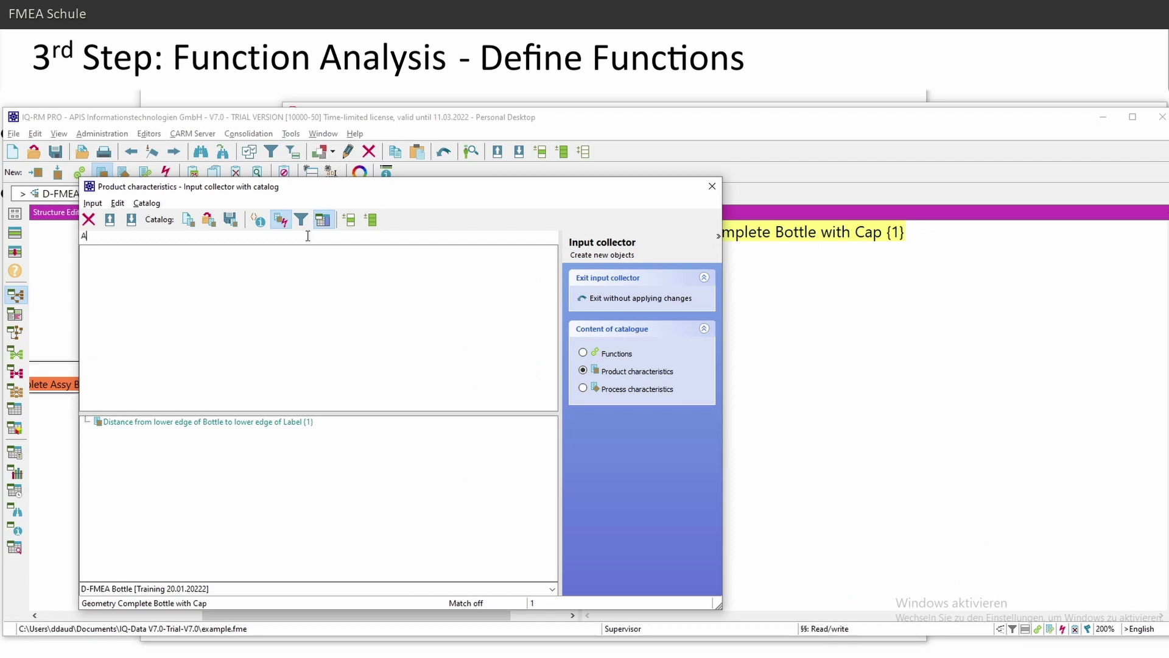
pyautogui.write('mount of fluid inside the bottle')
pyautogui.press('Return')
pyautogui.press('Return')
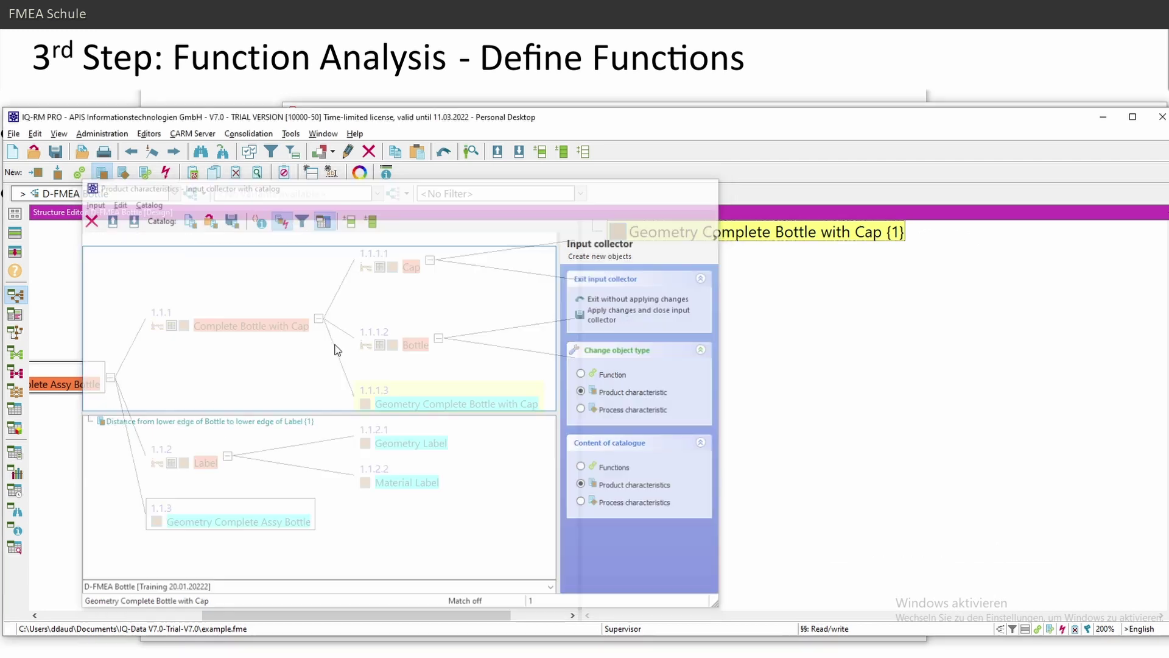
# - Classify the fluid amount characteristic as SIGNIFICANT CHARACTERISTIC (SC), checking the symbol on the drawing
pyautogui.rightClick(772, 263)
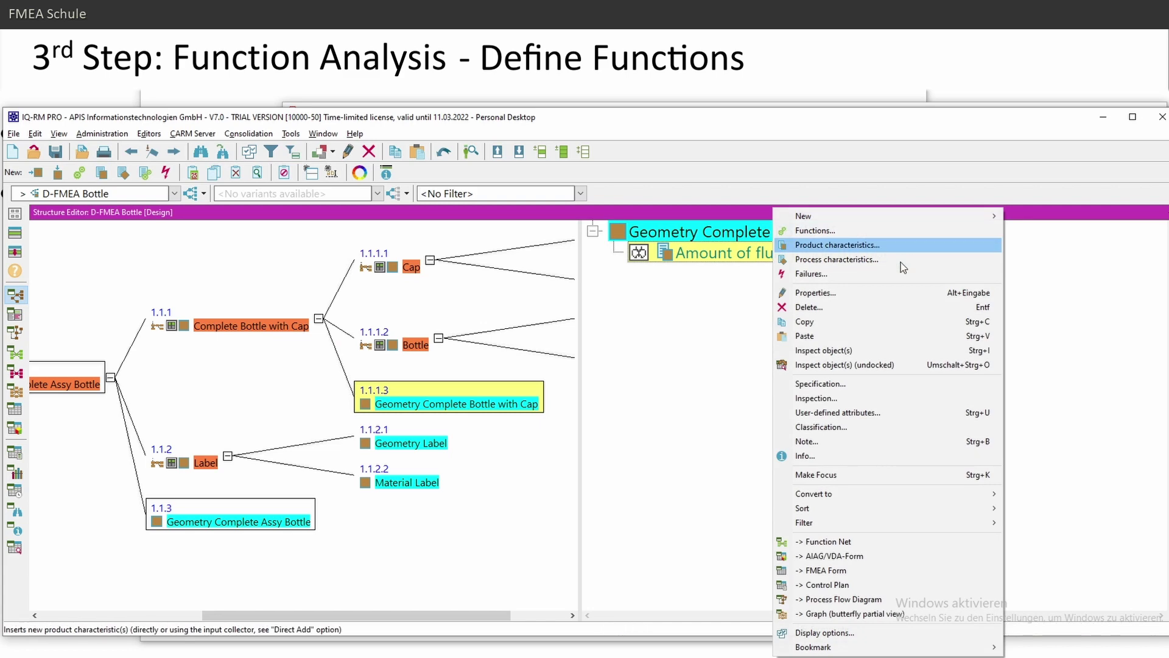
pyautogui.click(831, 426)
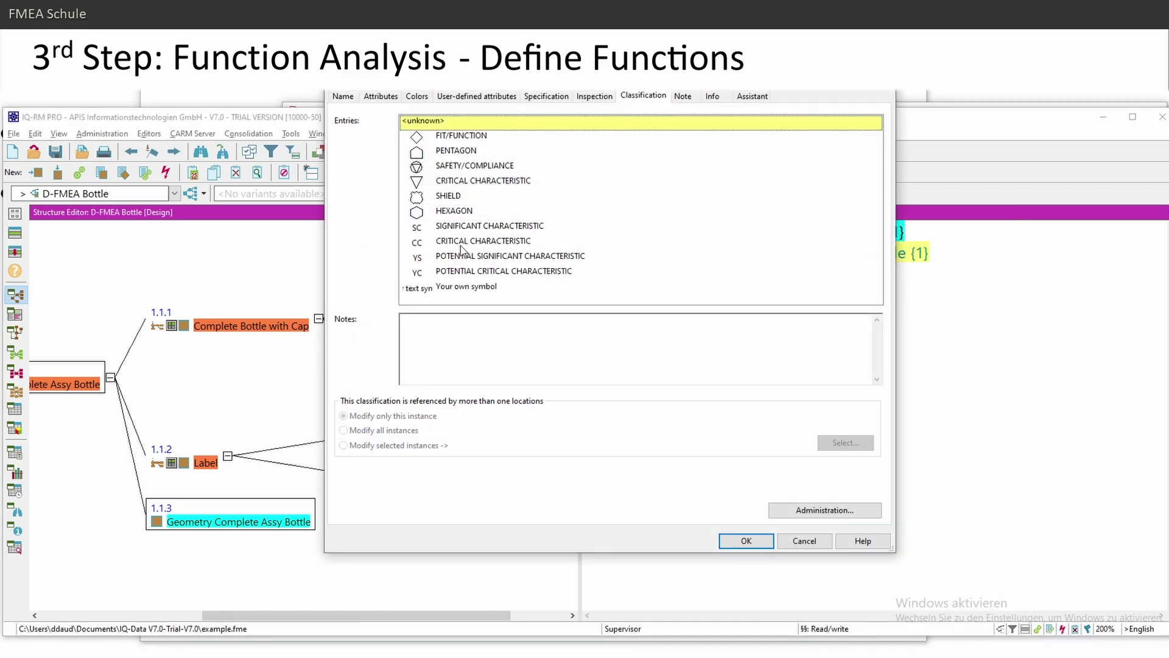
pyautogui.click(429, 229)
pyautogui.hotkey('alt', 'Tab')
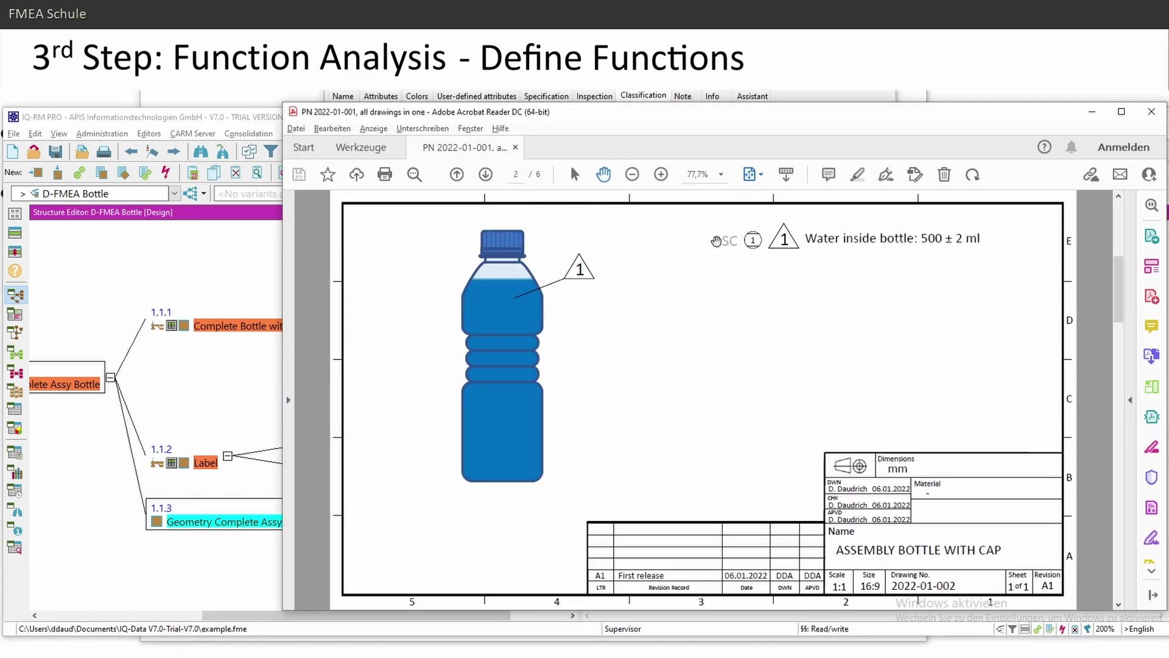
pyautogui.hotkey('alt', 'Tab')
# - Specify the fluid amount characteristic as 500 ml with a ±2 tolerance and apply its properties
pyautogui.click(543, 97)
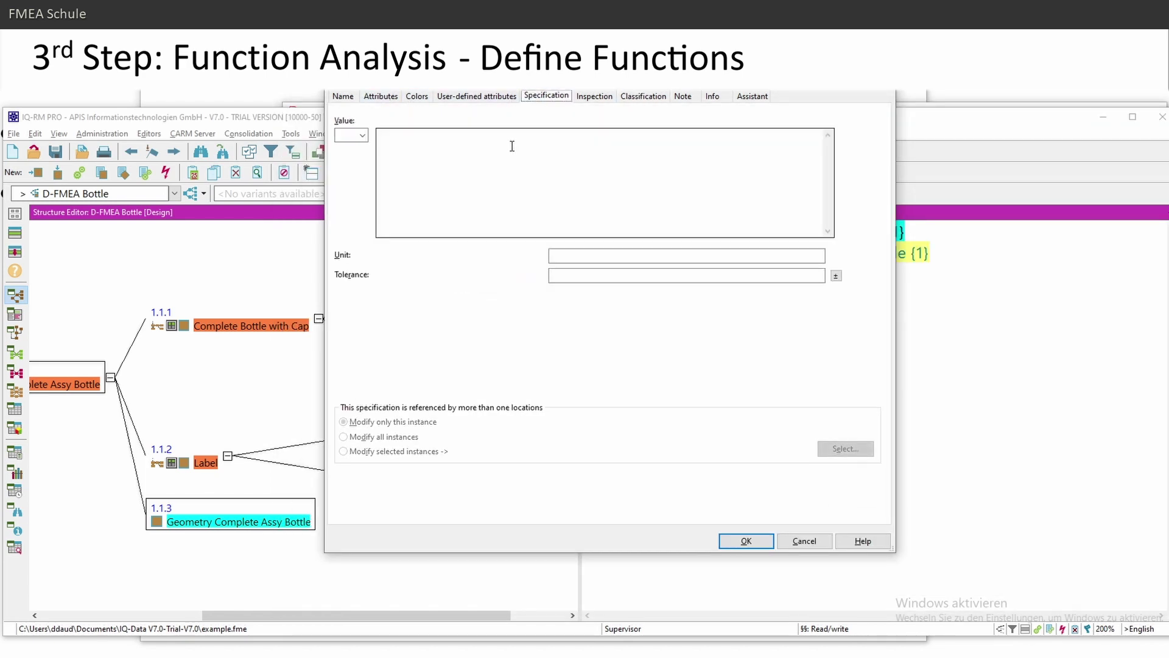
pyautogui.hotkey('alt', 'Tab')
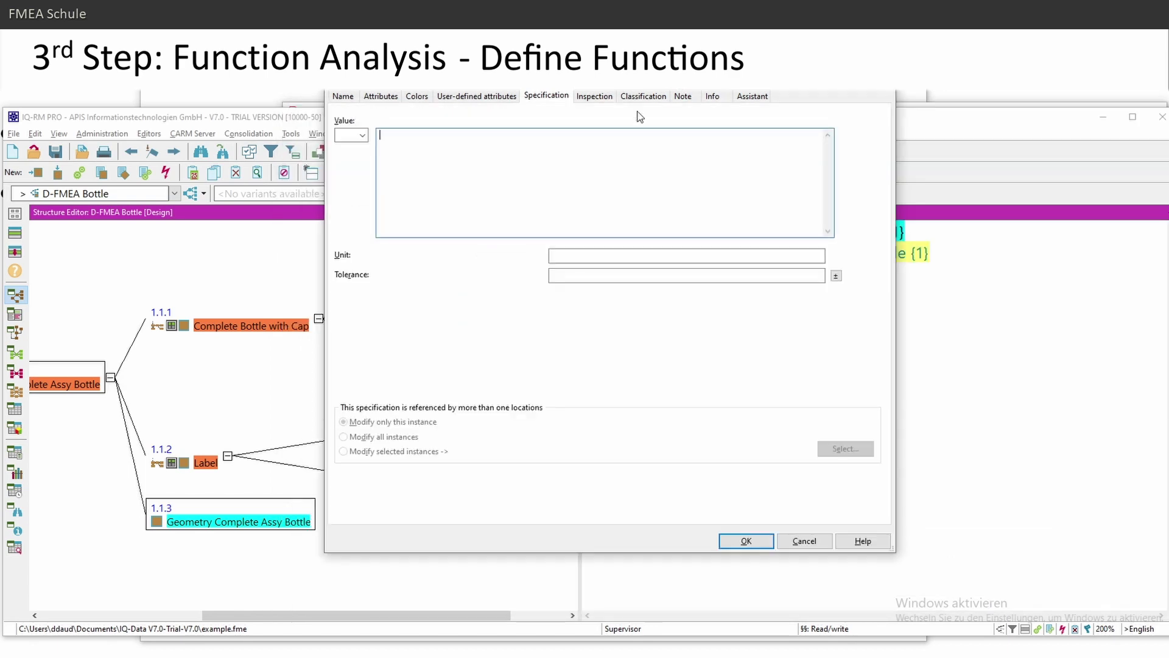
pyautogui.click(680, 91)
pyautogui.write('500')
pyautogui.press('Tab')
pyautogui.write('ml')
pyautogui.click(836, 276)
pyautogui.write('2')
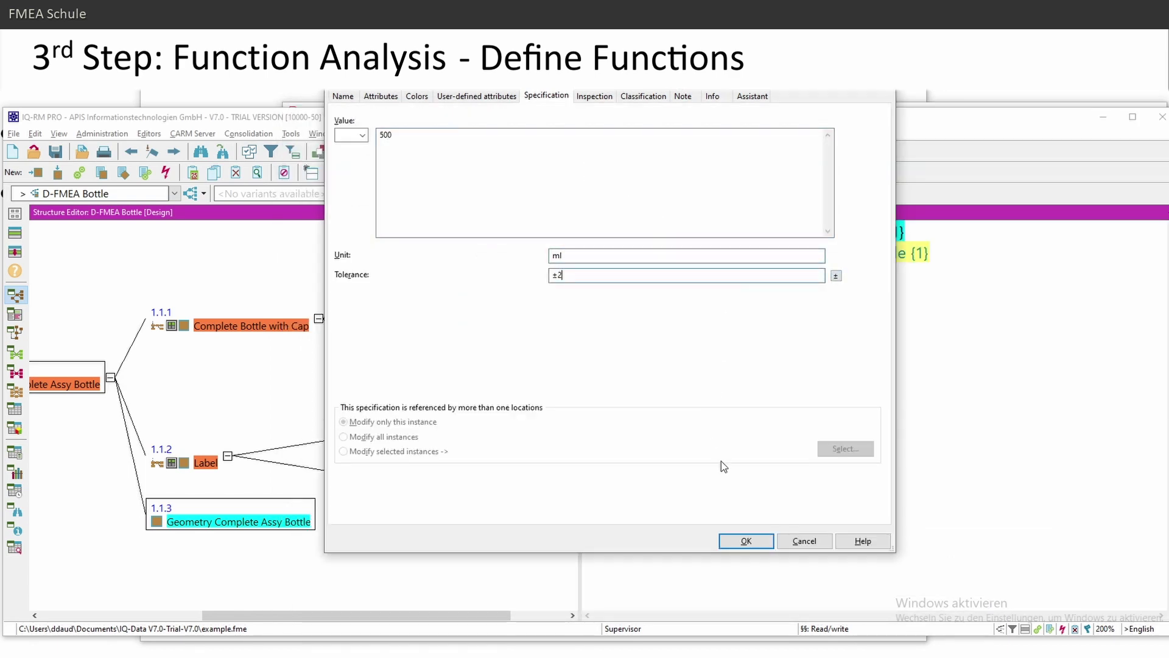
pyautogui.click(747, 540)
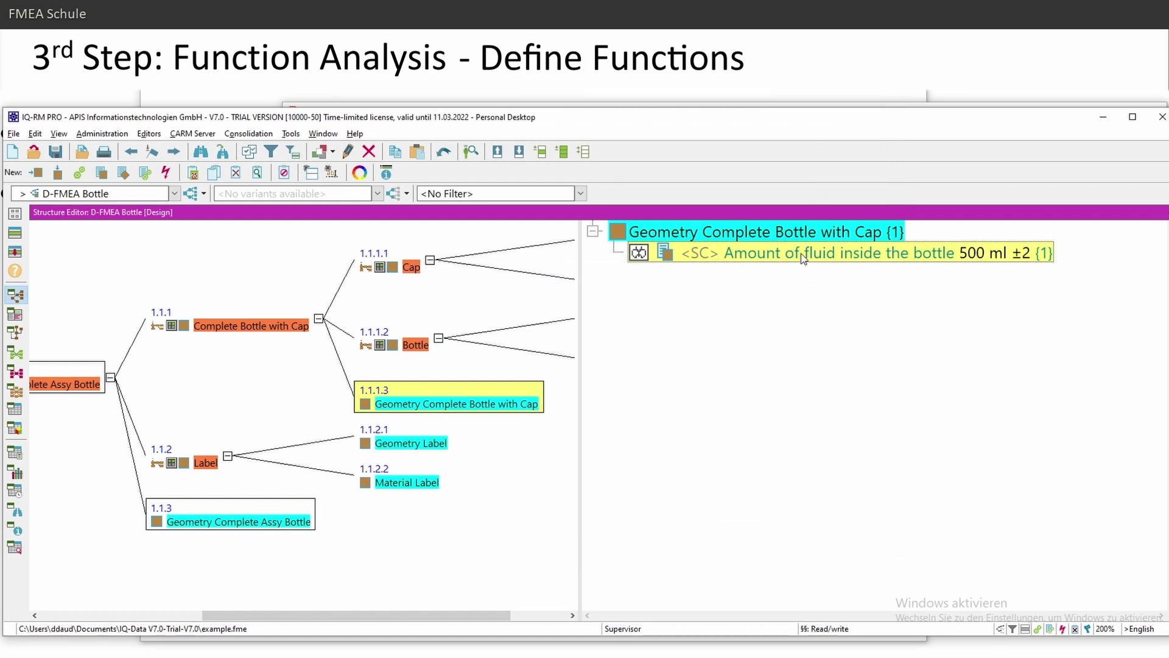
# - Add the function "Esnure correct amount of fluid inside the complete bottle with cap" to Complete Bottle with Cap
pyautogui.click(247, 329)
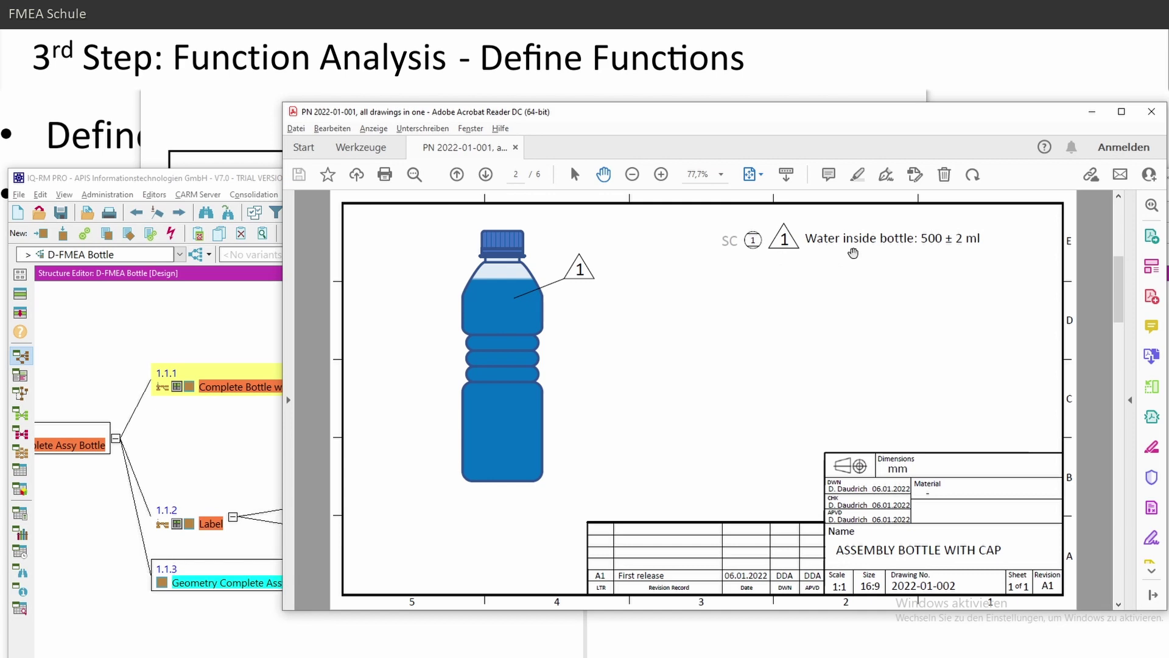
pyautogui.click(234, 178)
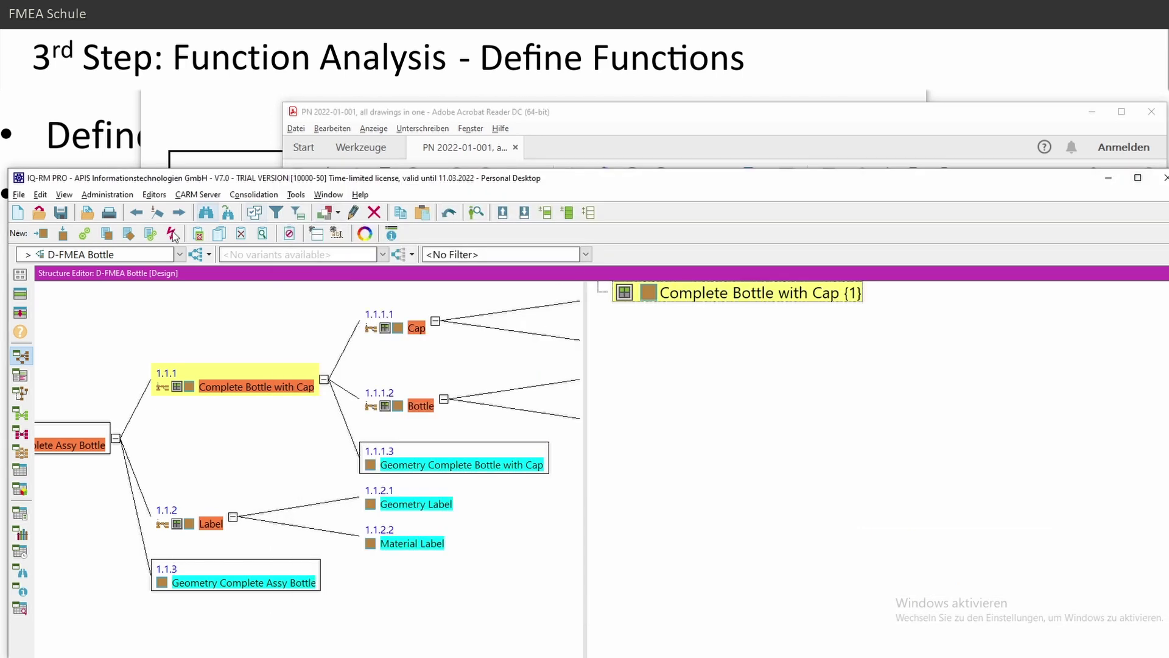
pyautogui.click(86, 234)
pyautogui.write('Ensure cor')
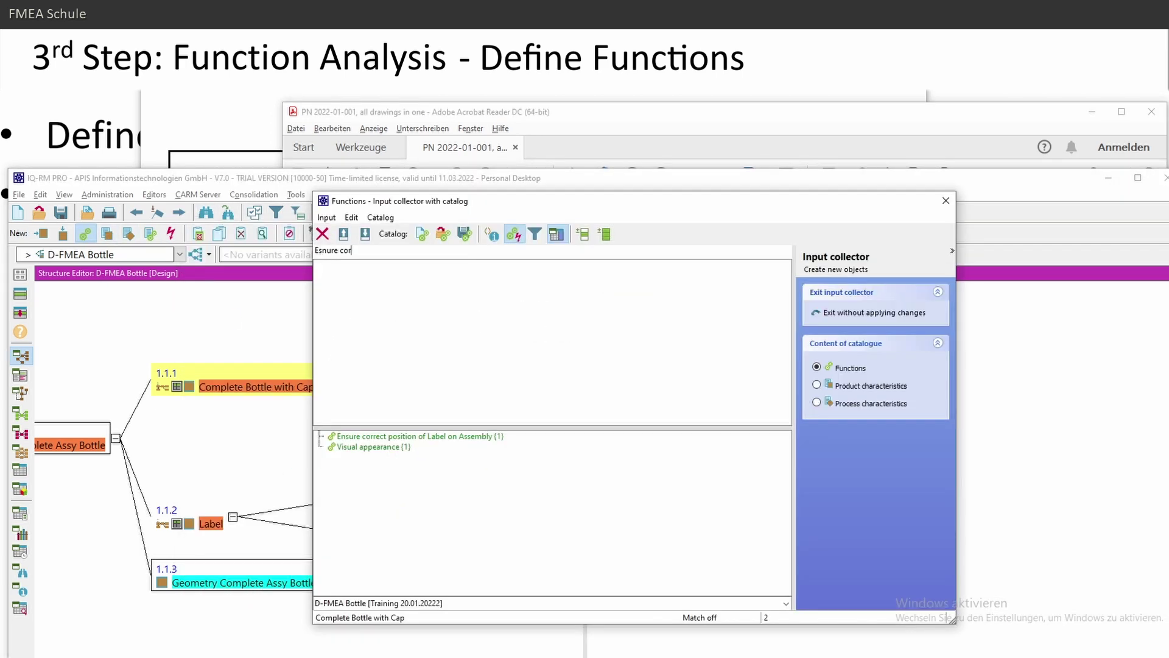
pyautogui.write('rect amount of fluid inside the complete bot')
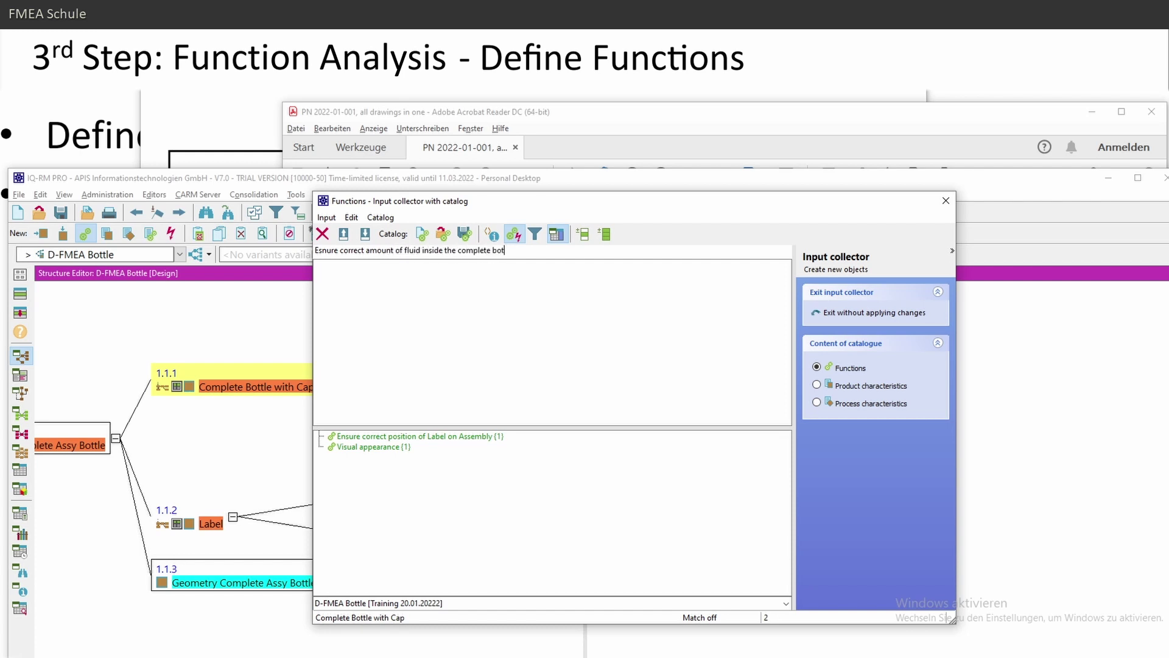
pyautogui.write('tle with cap')
pyautogui.press('Return')
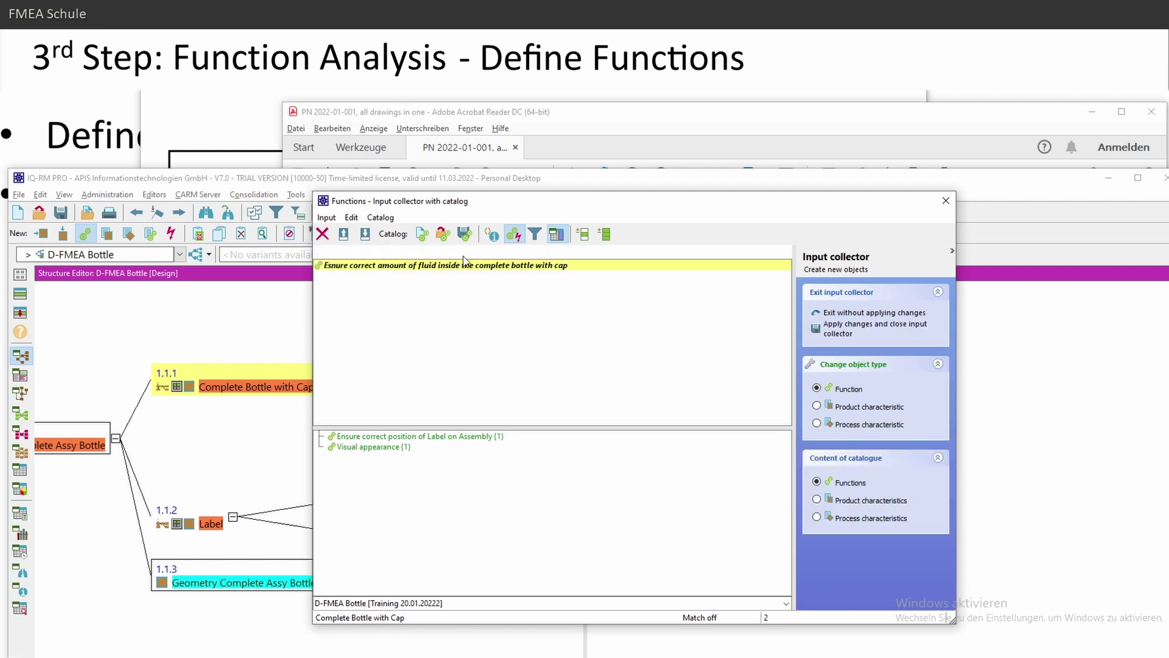
pyautogui.doubleClick(691, 316)
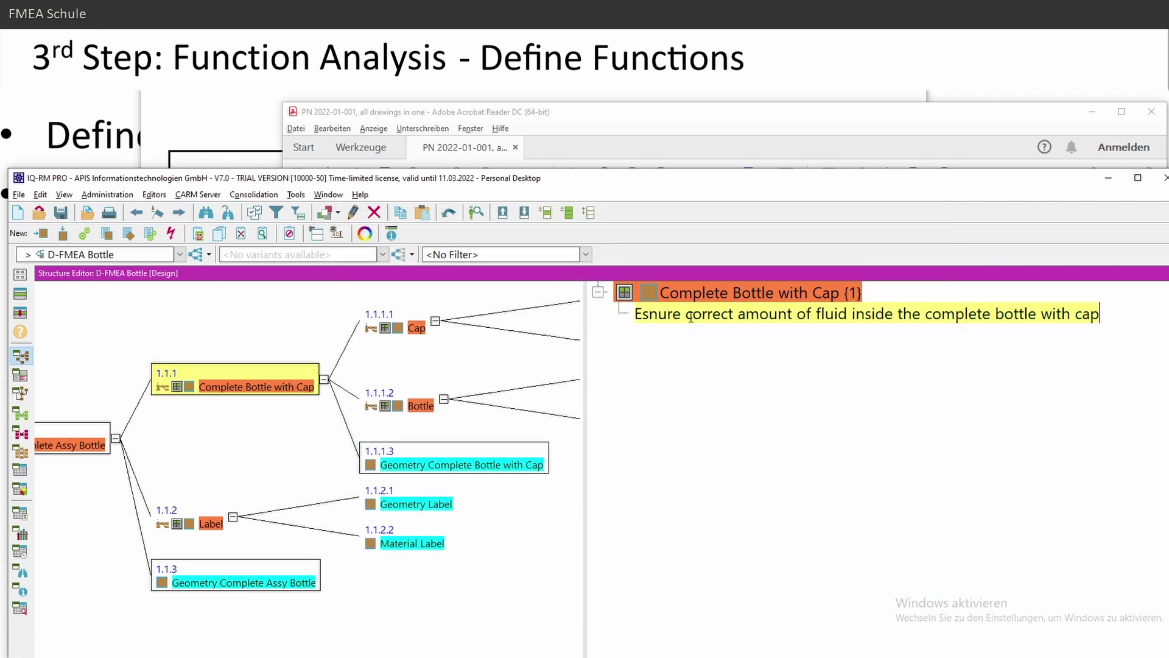
pyautogui.press('Return')
pyautogui.click(692, 315)
pyautogui.press('Return')
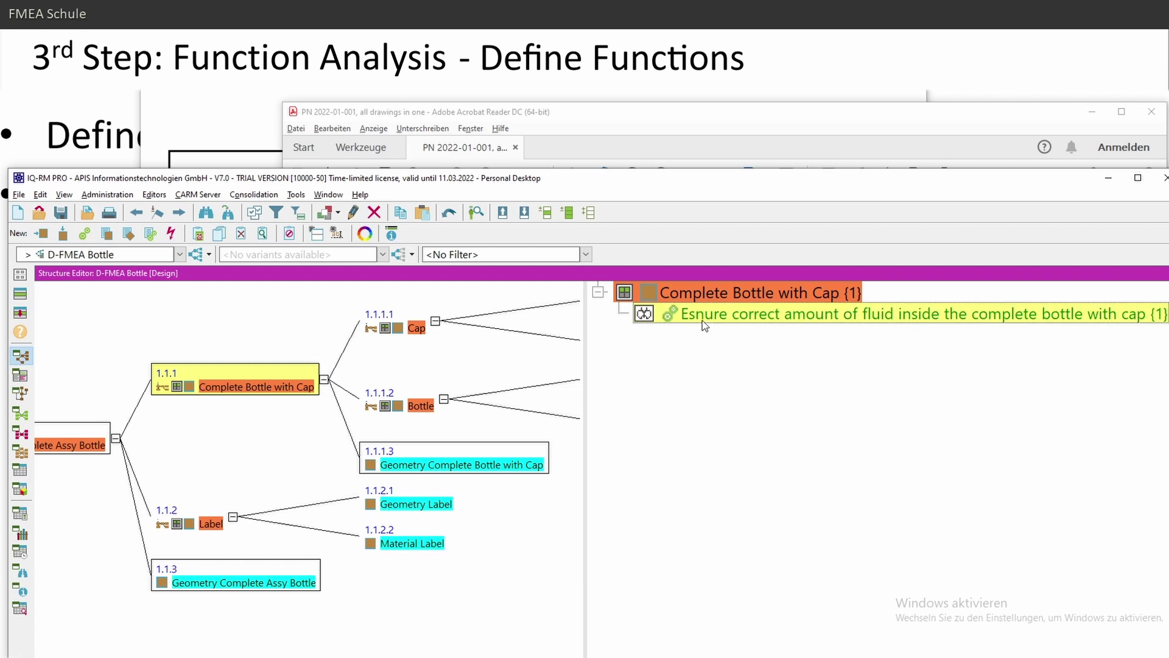
pyautogui.click(704, 319)
pyautogui.press('Return')
pyautogui.click(702, 327)
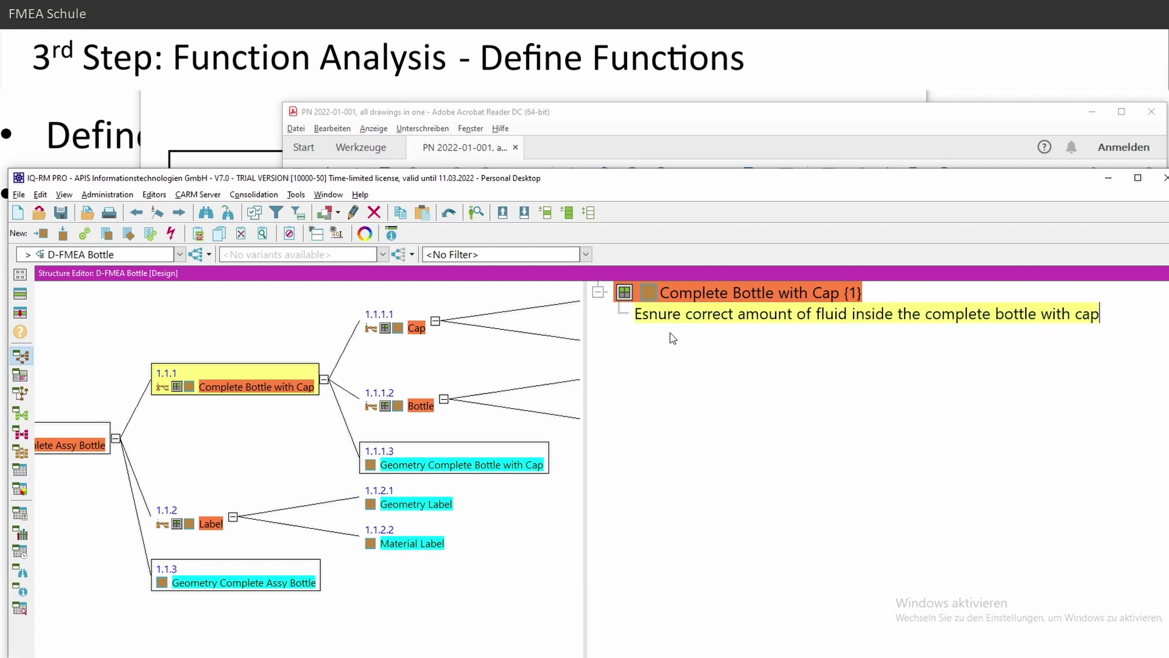
pyautogui.click(680, 319)
pyautogui.press('Return')
# - Correct the misspelled function of Complete Bottle with Cap to "Ensure correct amount of fluid inside the complete bottle with cap"
pyautogui.click(724, 316)
pyautogui.click(681, 315)
pyautogui.press('BackSpace')
pyautogui.press('BackSpace')
pyautogui.press('BackSpace')
pyautogui.press('BackSpace')
pyautogui.press('BackSpace')
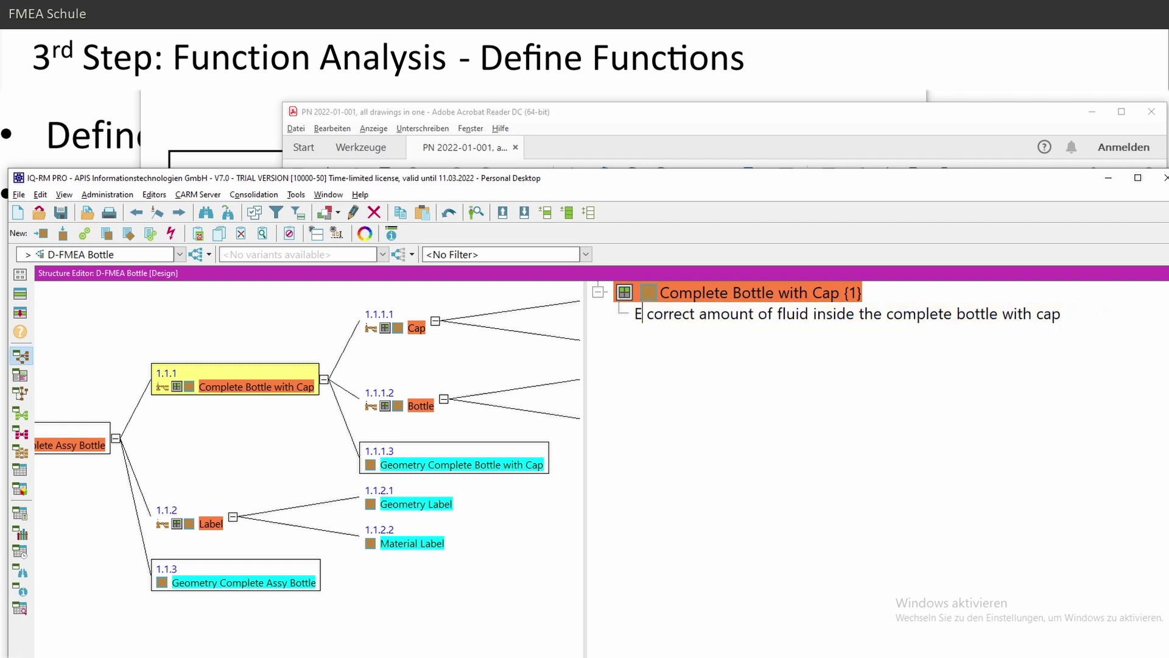
pyautogui.write('nsure')
pyautogui.press('Return')
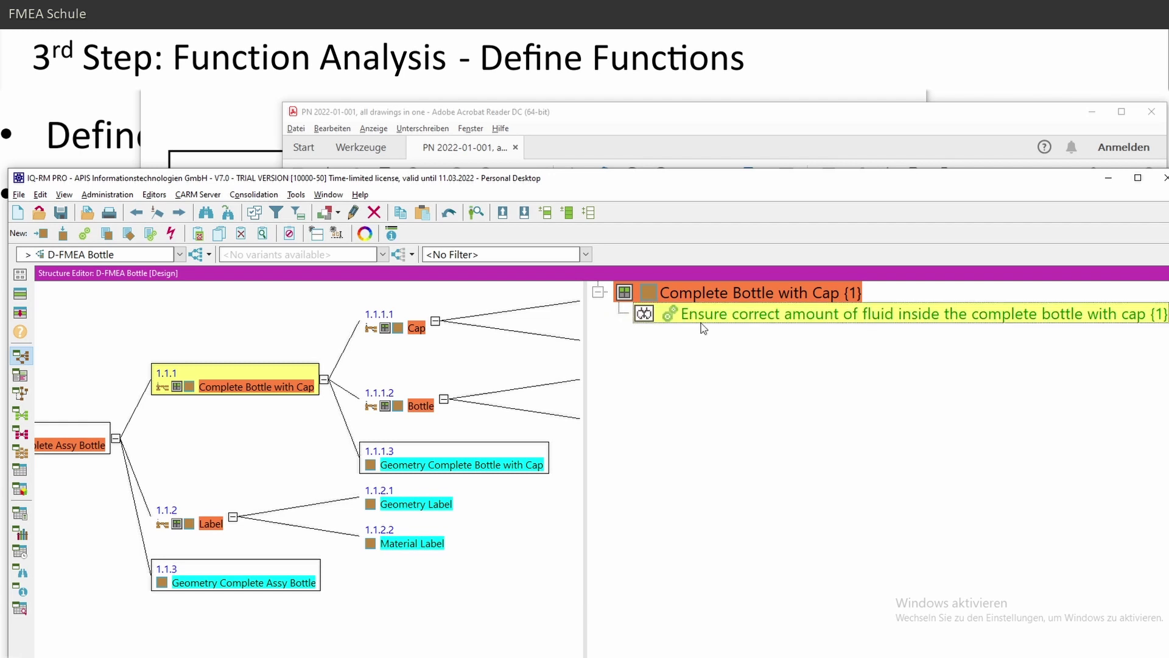
# - Review the entries of D-FMEA Bottle Top Level Effects, Complete Bottle with Cap and Geometry Complete Bottle with Cap together
pyautogui.click(280, 384)
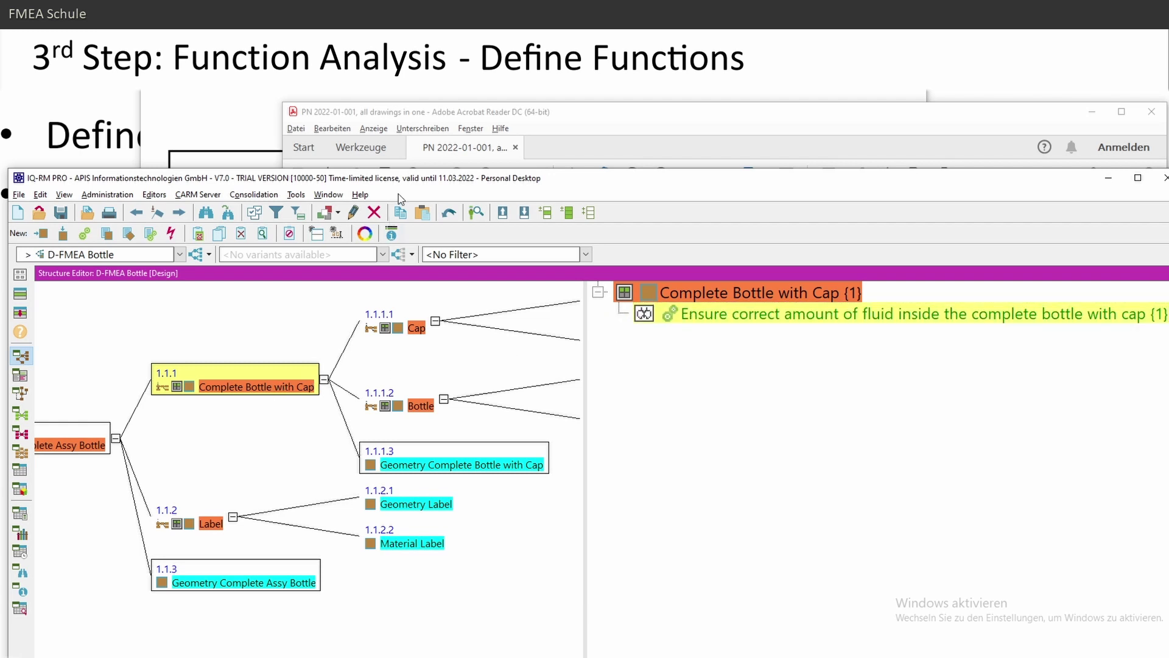
pyautogui.moveTo(402, 178); pyautogui.dragTo(418, 137)
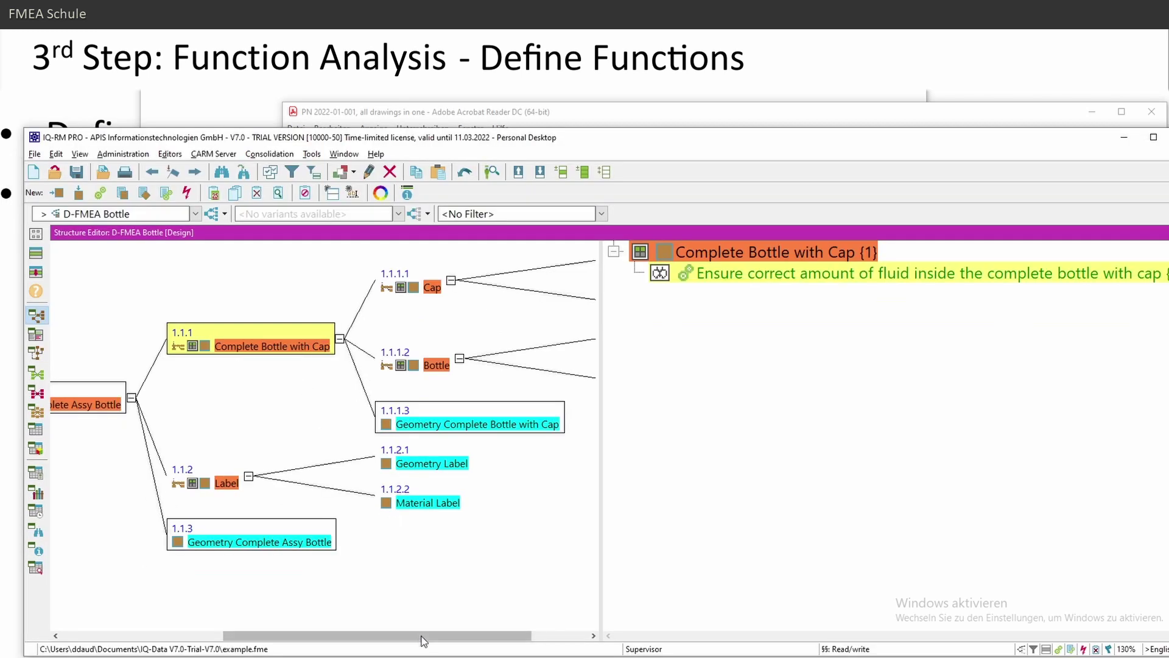
pyautogui.hscroll(-5, 590, 535)
pyautogui.moveTo(599, 536); pyautogui.dragTo(786, 536)
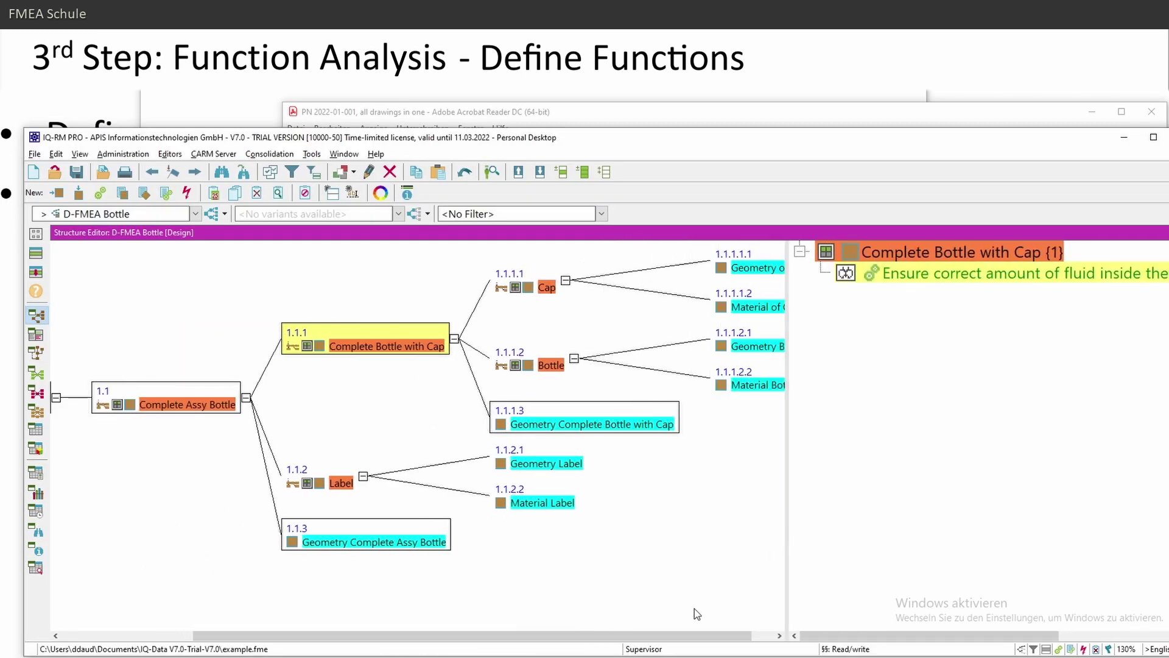
pyautogui.hscroll(-5, 459, 477)
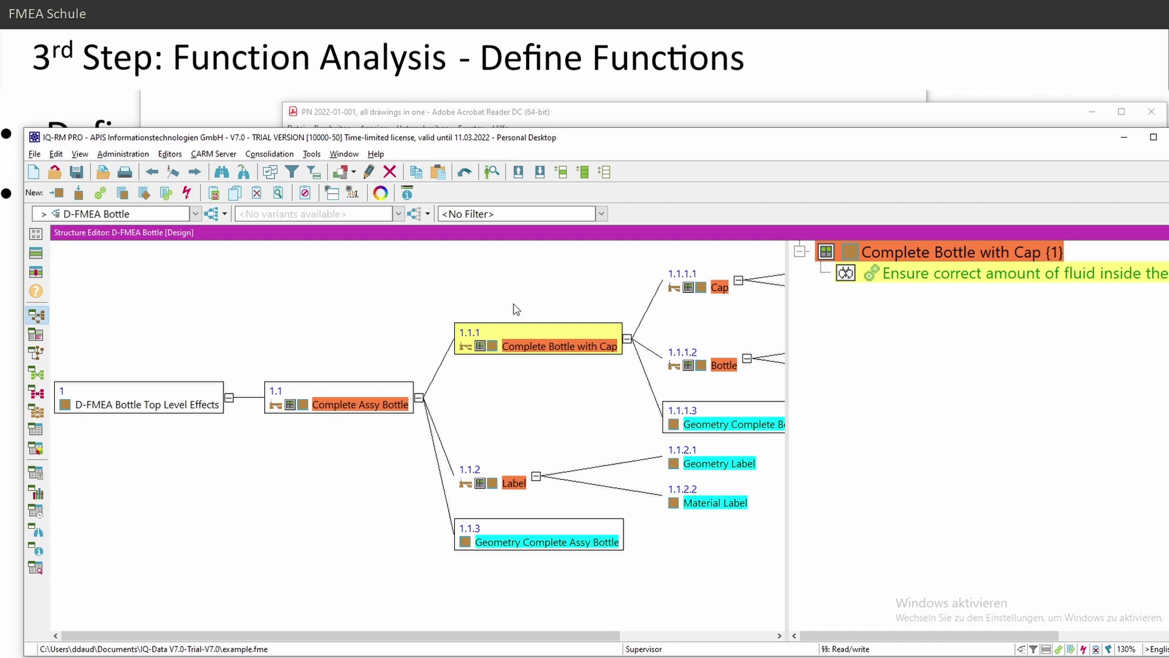
pyautogui.click(137, 406)
pyautogui.click(270, 401)
pyautogui.click(561, 348)
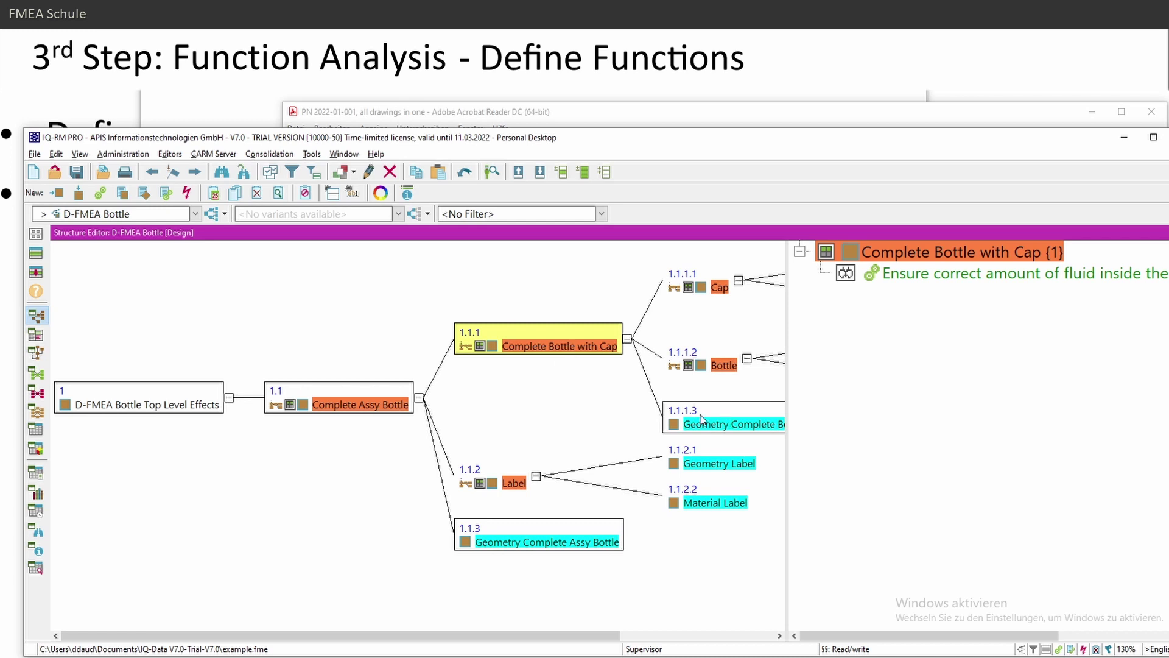
pyautogui.keyDown('ctrl'); pyautogui.click(736, 426); pyautogui.keyUp('ctrl')
pyautogui.keyDown('ctrl'); pyautogui.click(188, 402); pyautogui.keyUp('ctrl')
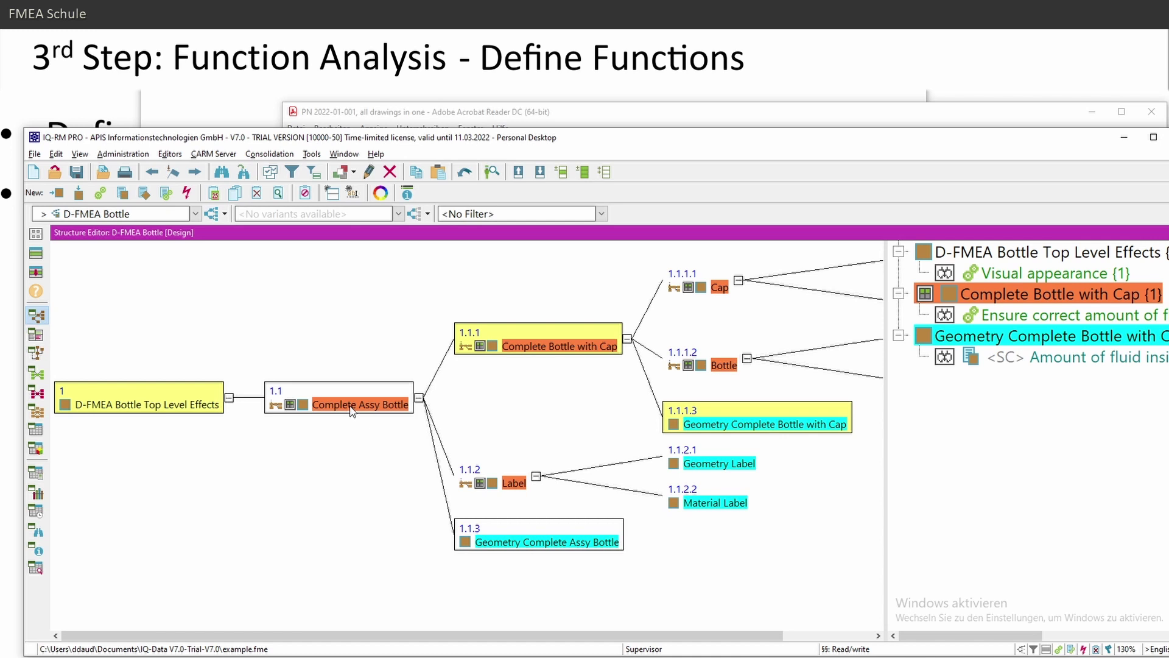
# - Compare the functions of Complete Assy Bottle and Complete Bottle with Cap with those of the top level effects
pyautogui.click(531, 336)
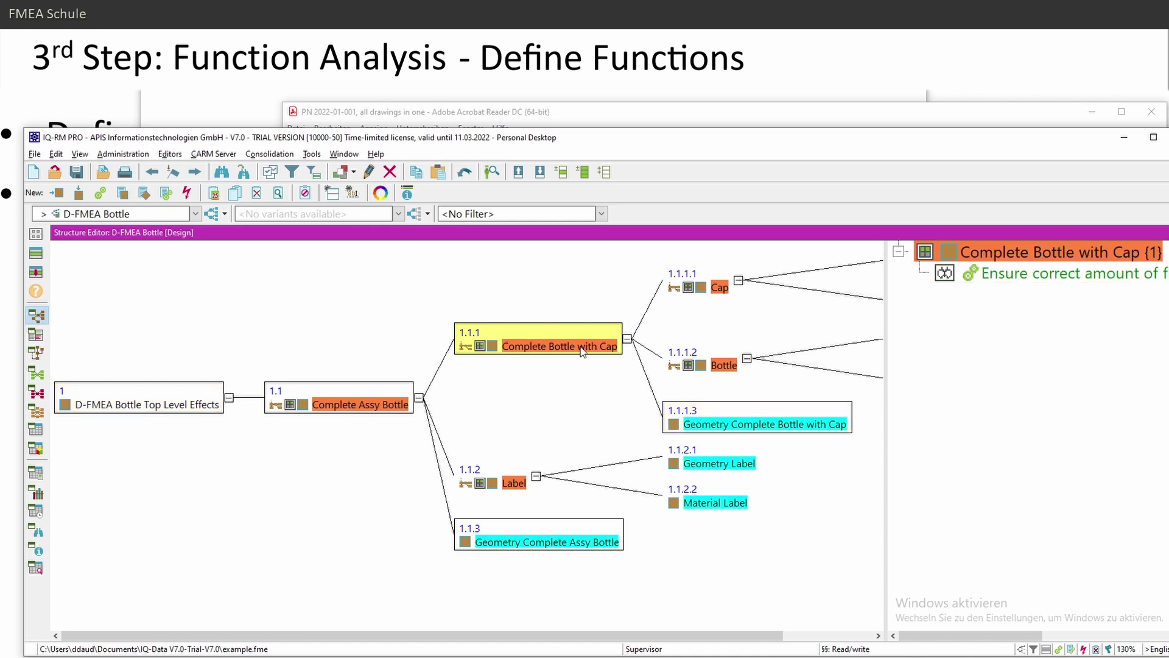
pyautogui.click(376, 406)
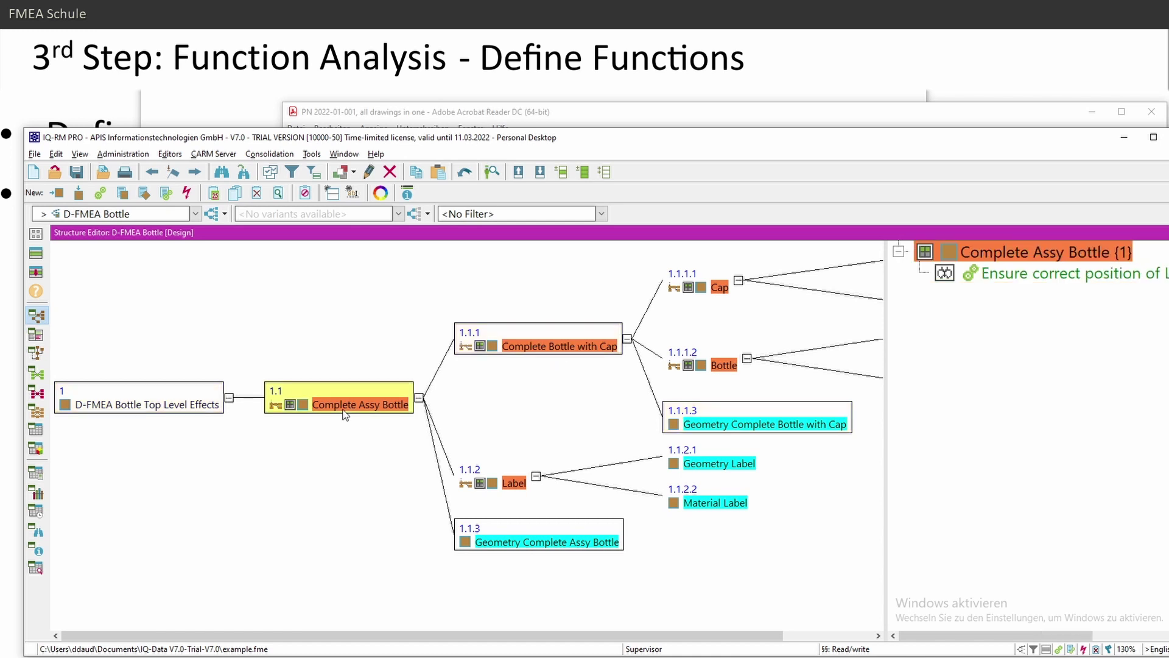
pyautogui.click(588, 347)
pyautogui.moveTo(884, 337); pyautogui.dragTo(614, 338)
pyautogui.click(828, 277)
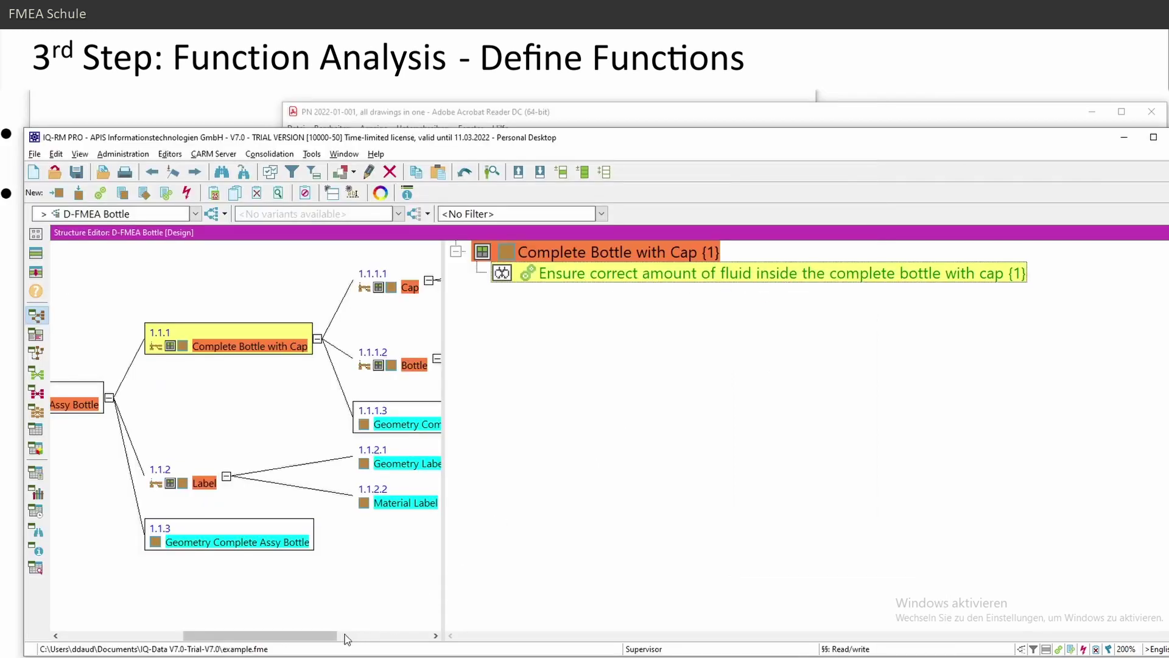
pyautogui.moveTo(316, 635); pyautogui.dragTo(194, 636)
pyautogui.moveTo(443, 433); pyautogui.dragTo(534, 433)
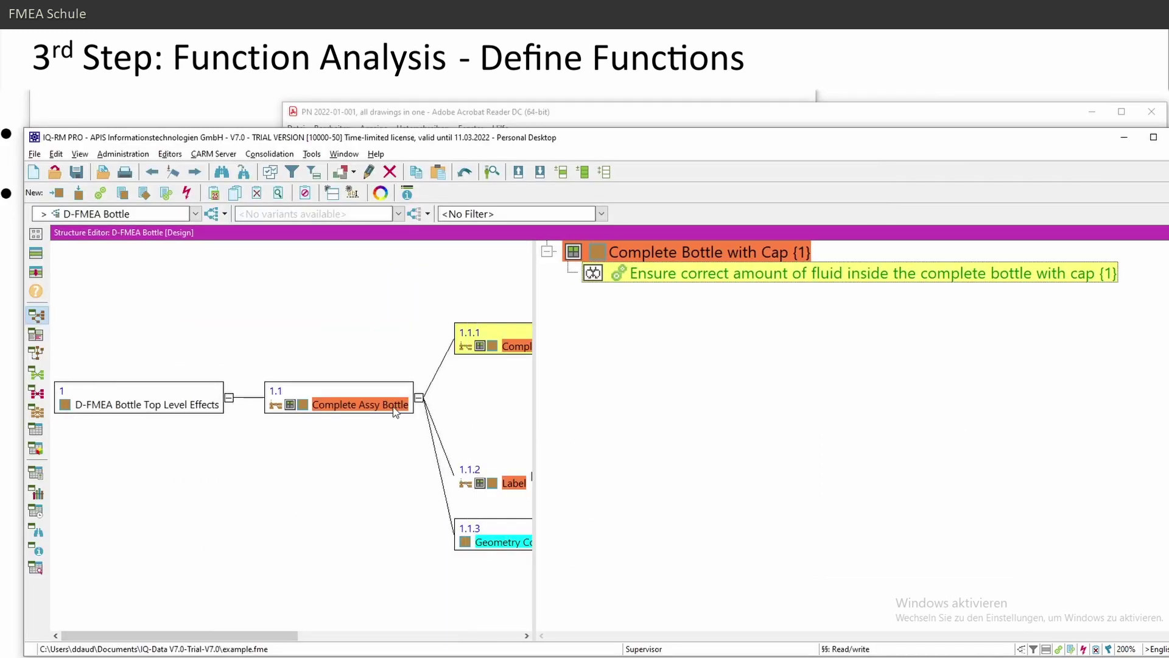
pyautogui.click(116, 405)
pyautogui.click(706, 274)
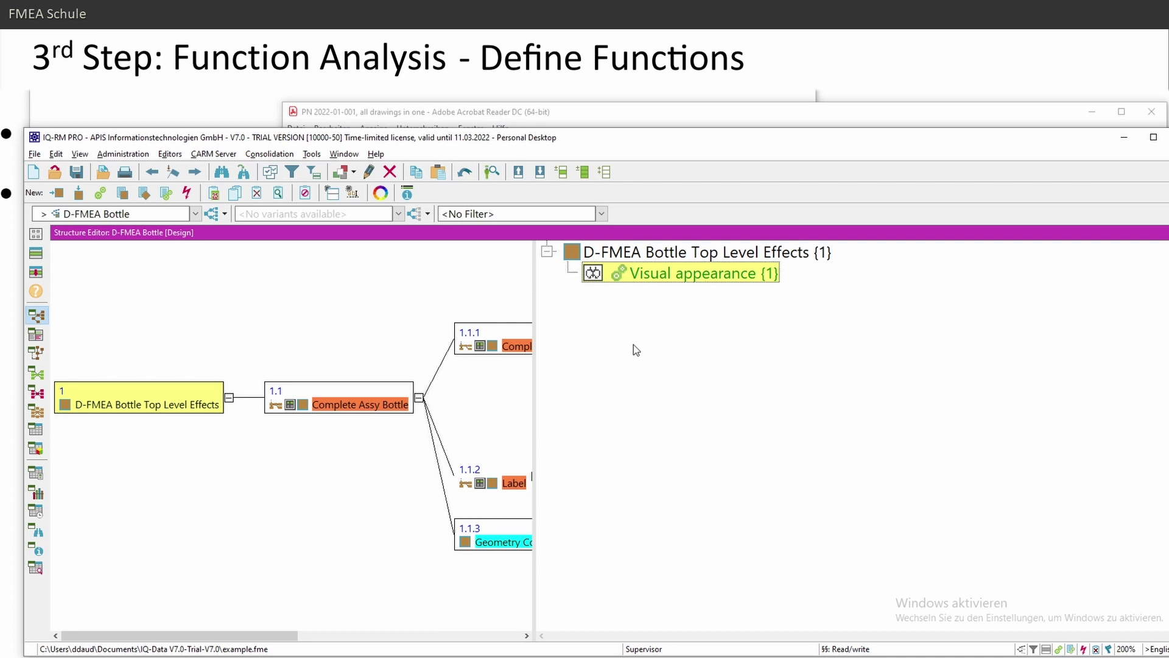
pyautogui.click(514, 345)
pyautogui.click(697, 273)
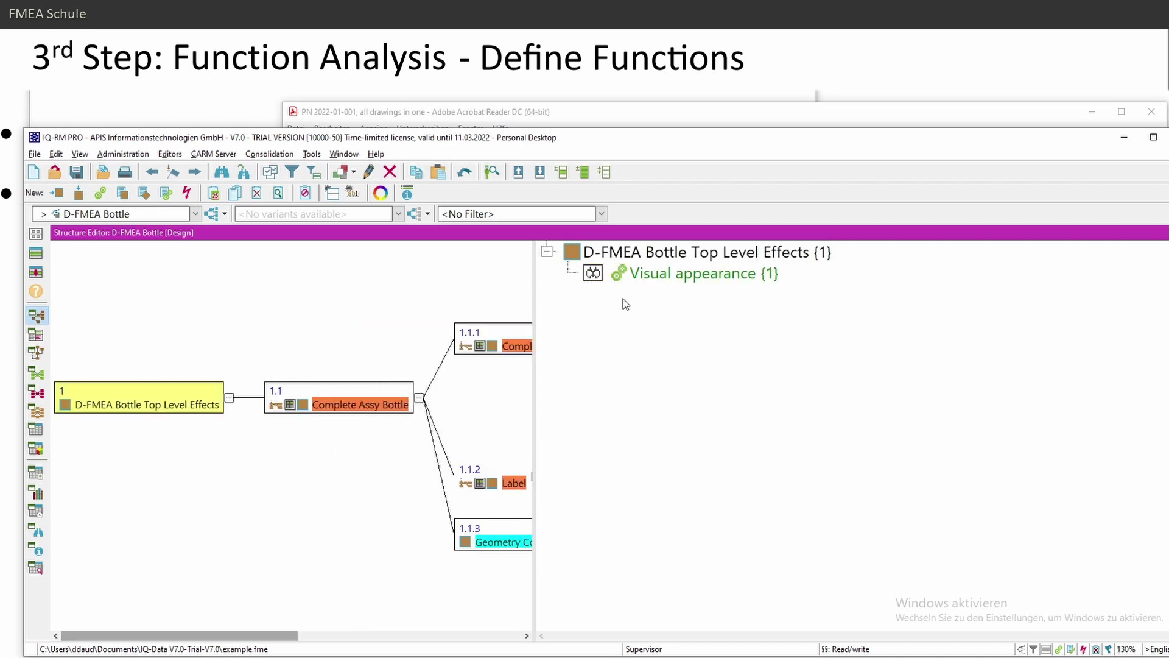
pyautogui.click(656, 272)
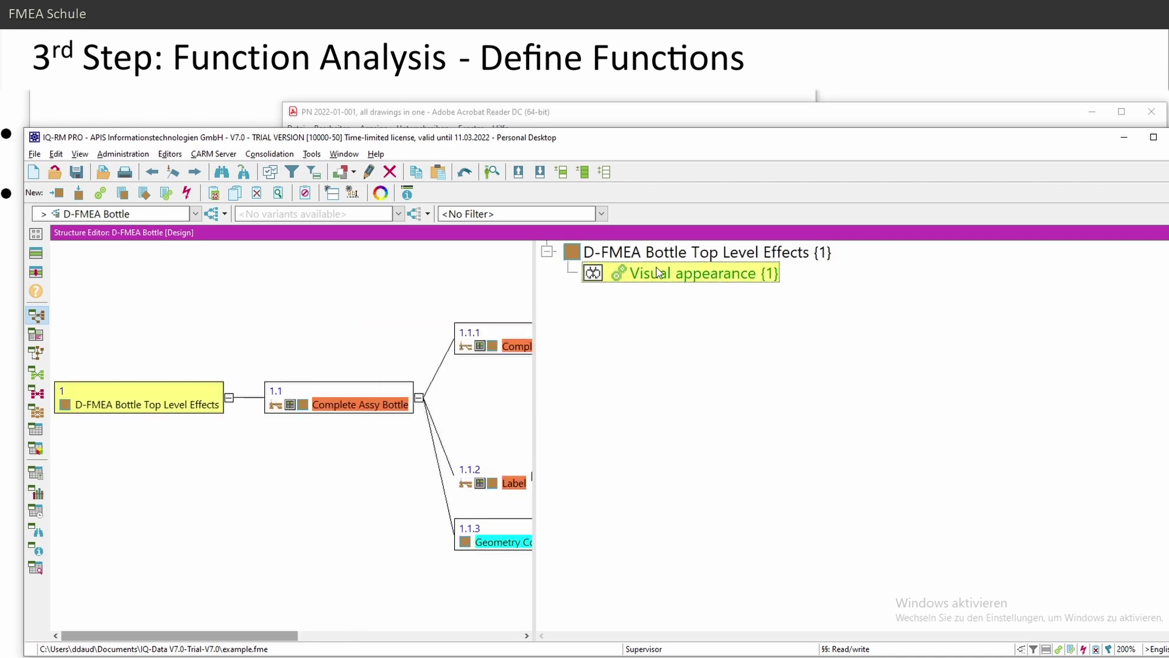
# - Add the function "Amount of fluid inside bottle" to D-FMEA Bottle Top Level Effects
pyautogui.click(661, 254)
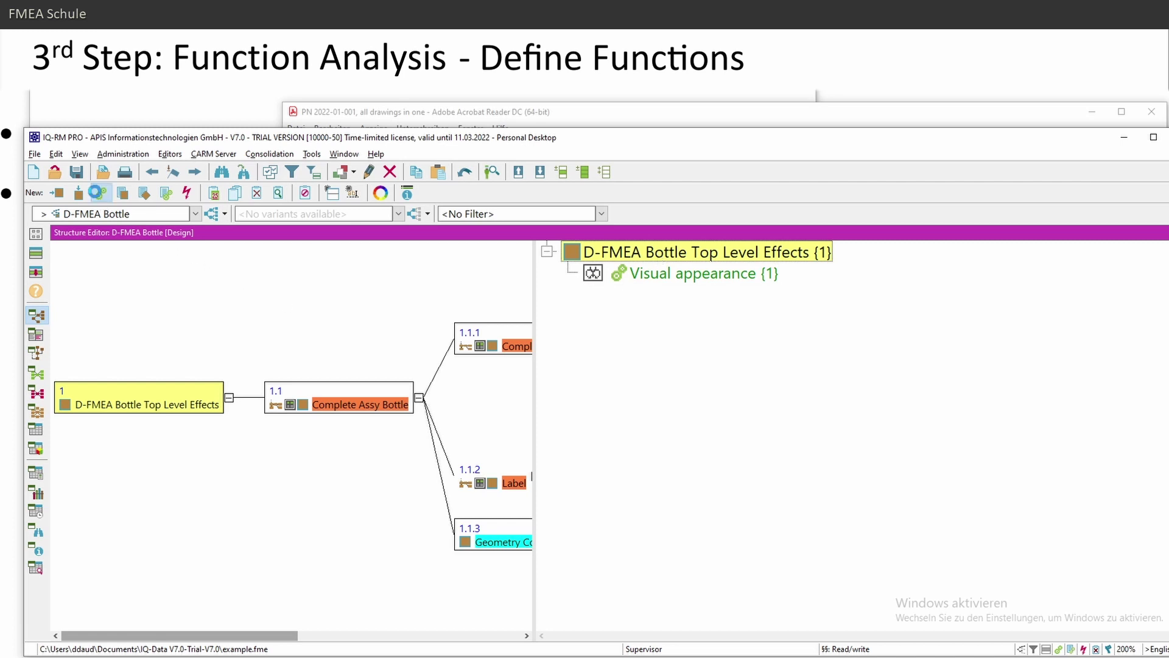
pyautogui.click(98, 193)
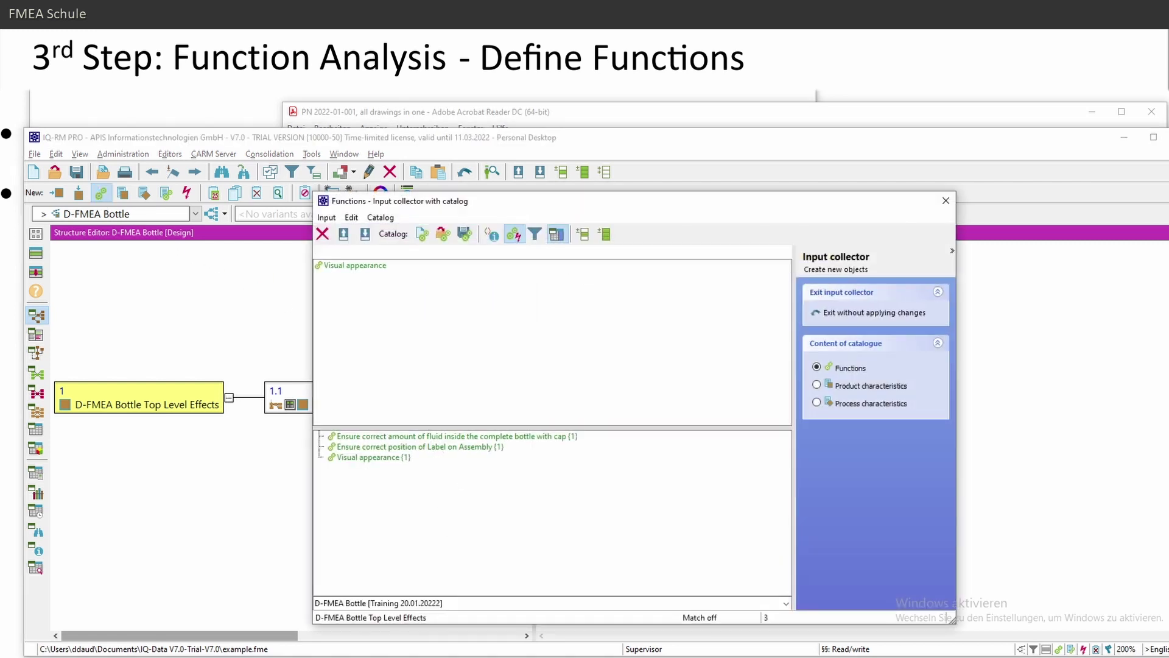
pyautogui.write('Amount o')
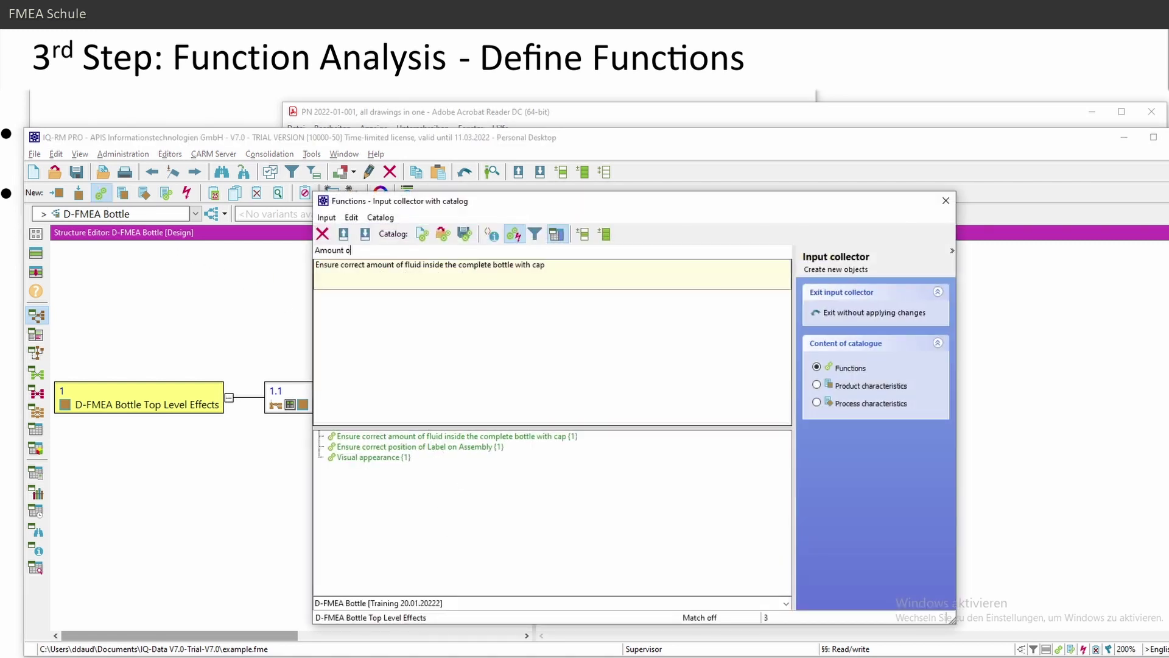
pyautogui.write('f fluid inside bottle')
pyautogui.press('Return')
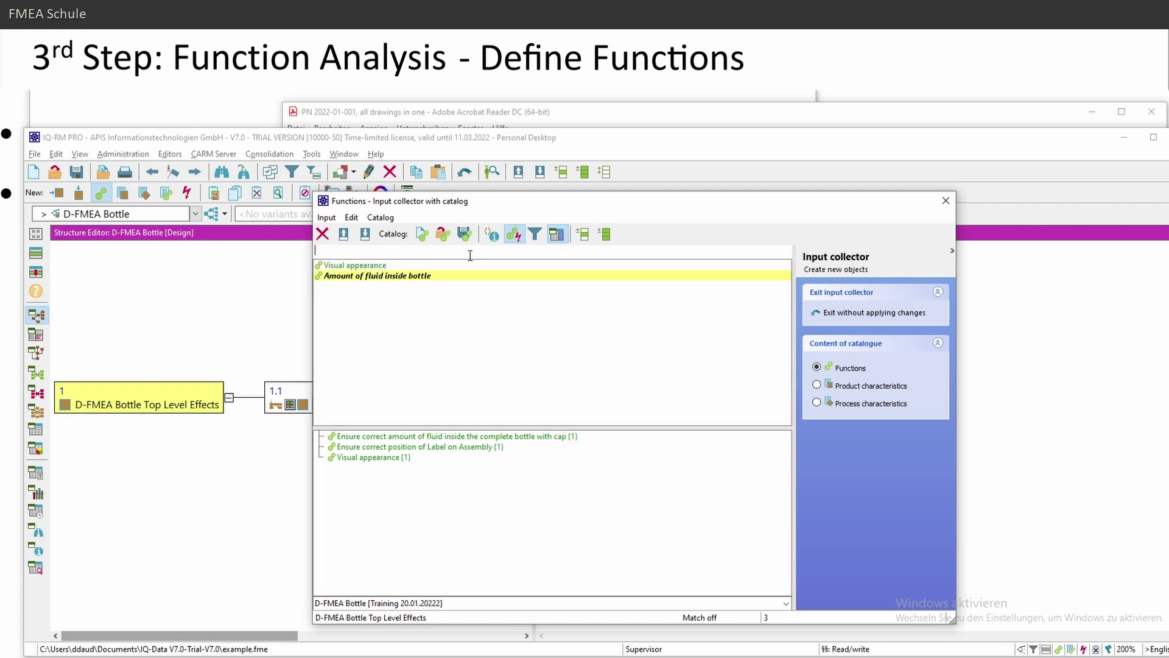
pyautogui.press('Return')
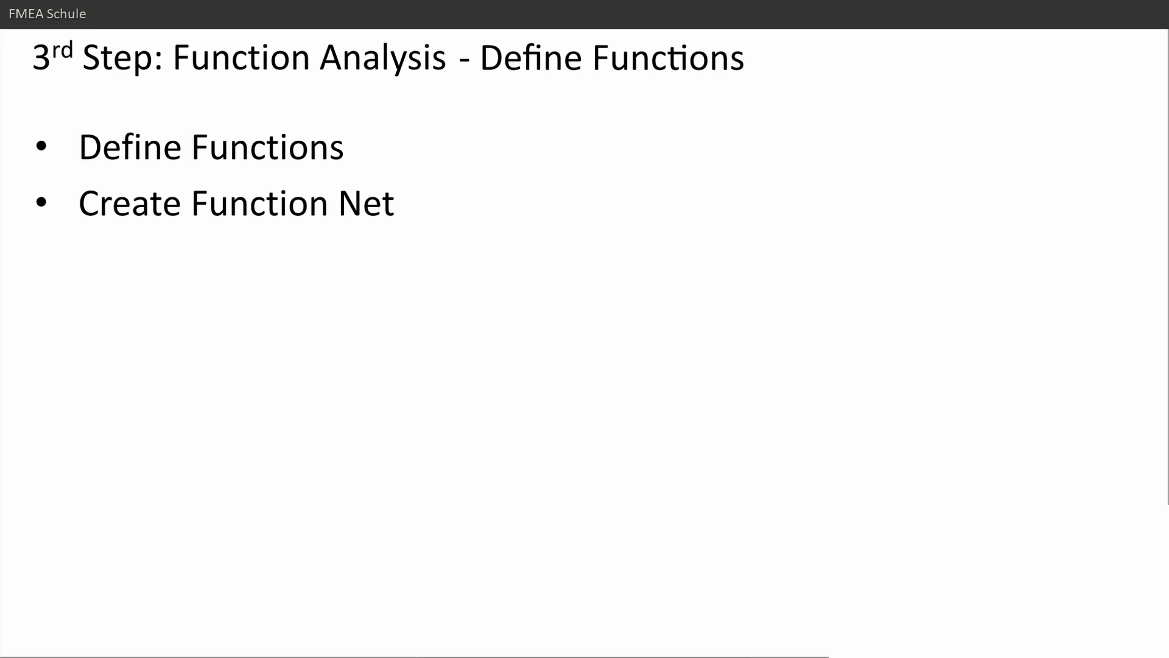
pyautogui.press('Right')
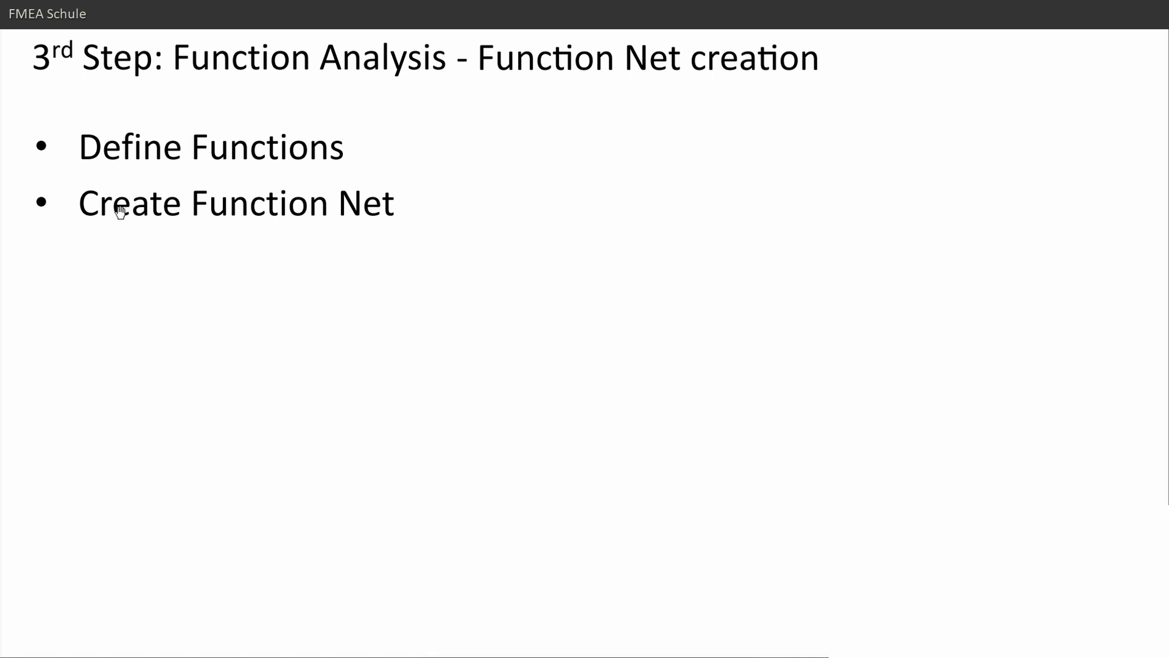
pyautogui.click(357, 204)
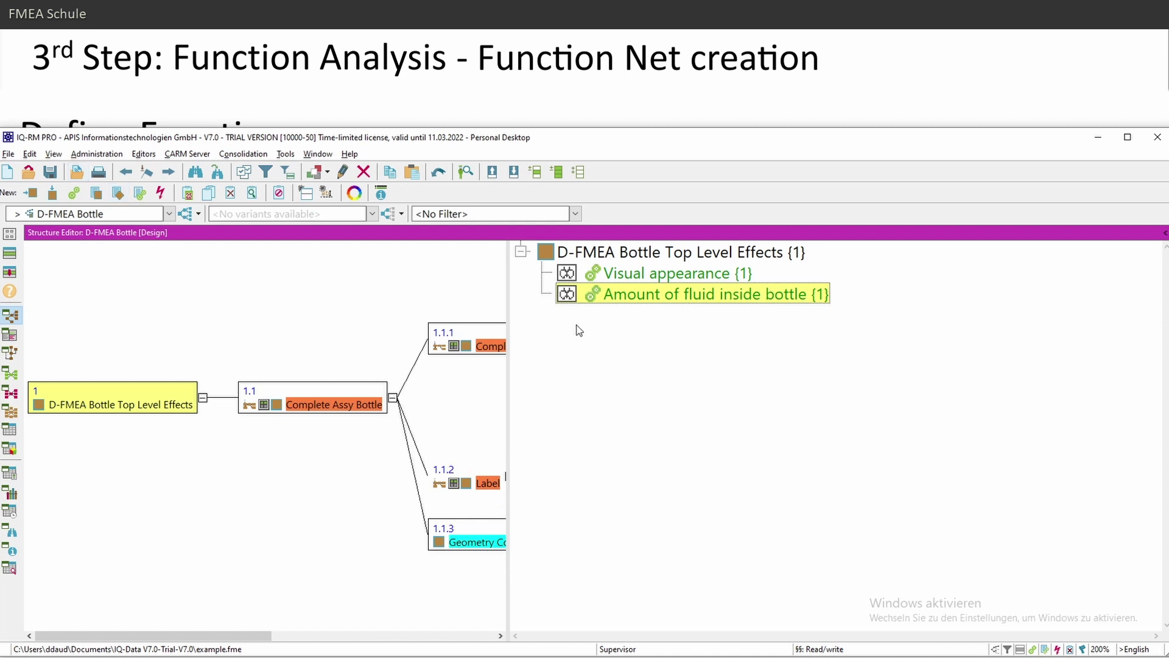
# - Turn the structure list's Function net hot-click symbol off and on again in the display options, applying each change
pyautogui.moveTo(573, 302)
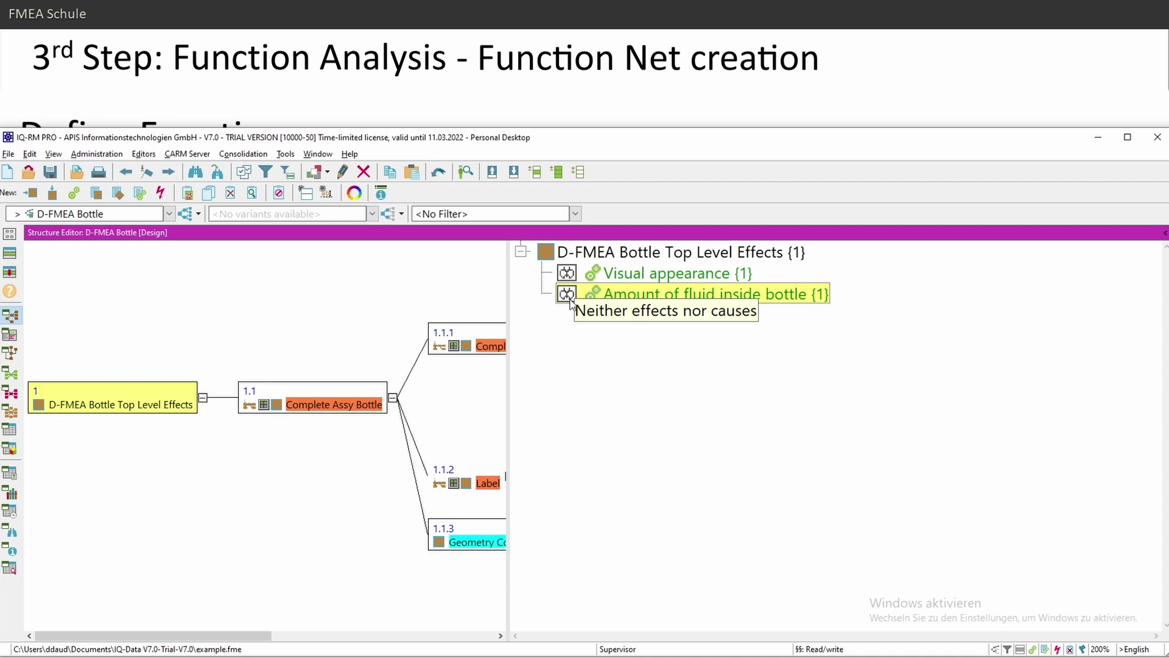
pyautogui.rightClick(588, 341)
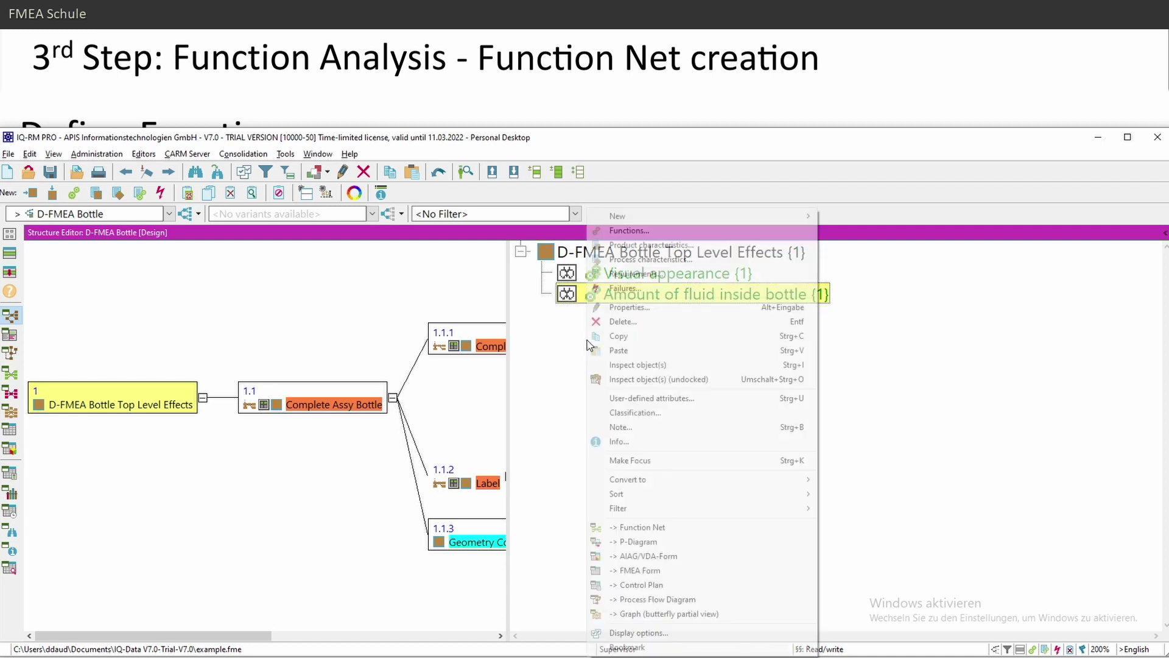
pyautogui.click(639, 633)
pyautogui.click(194, 305)
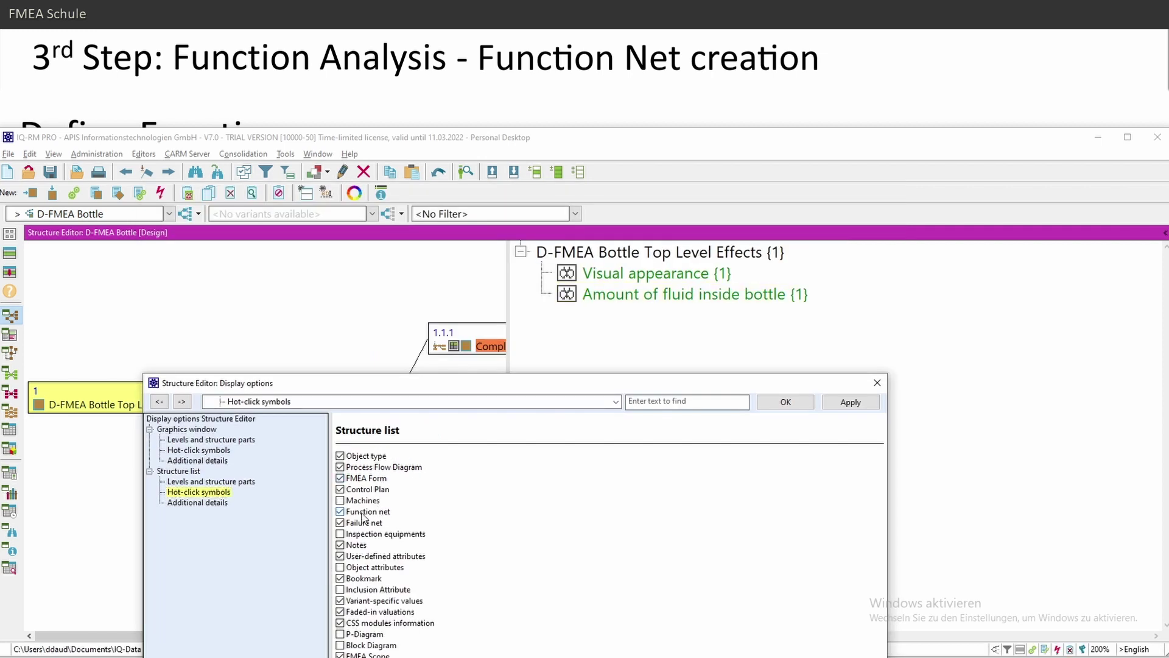
pyautogui.click(356, 516)
pyautogui.click(835, 402)
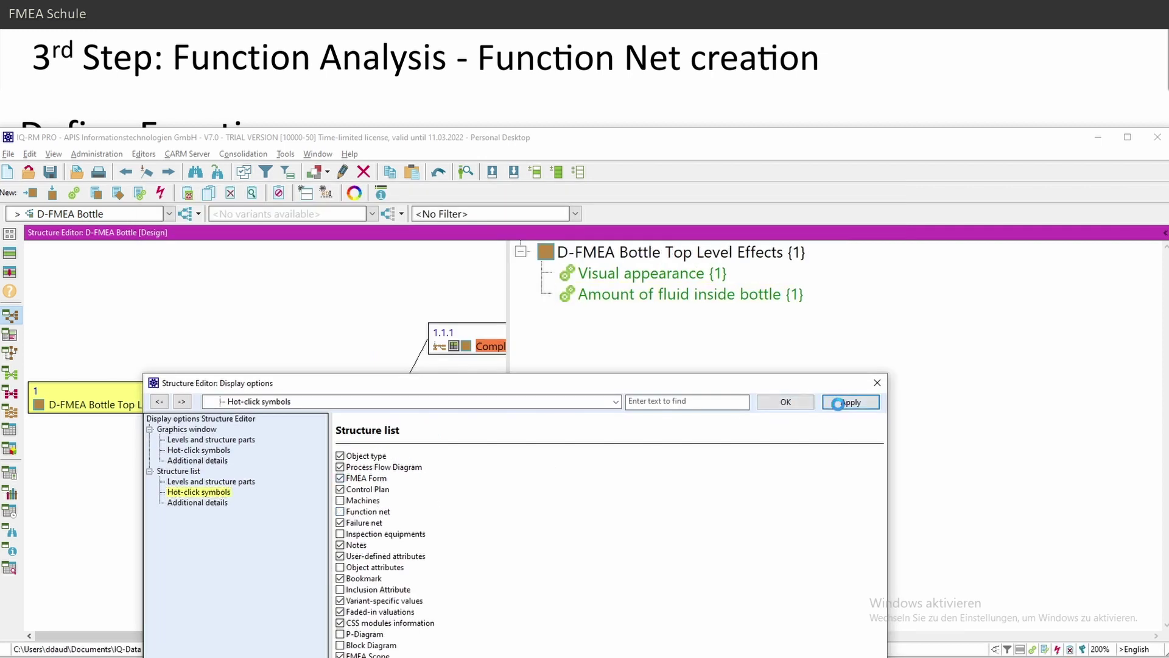
pyautogui.click(368, 512)
pyautogui.click(833, 405)
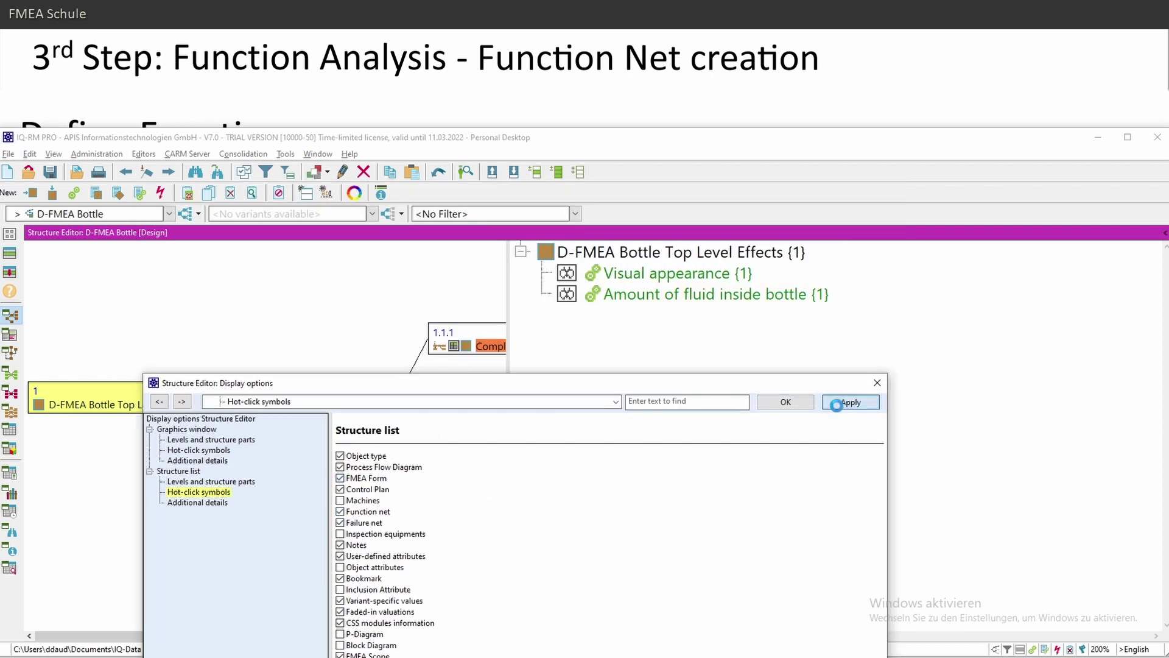
pyautogui.click(786, 401)
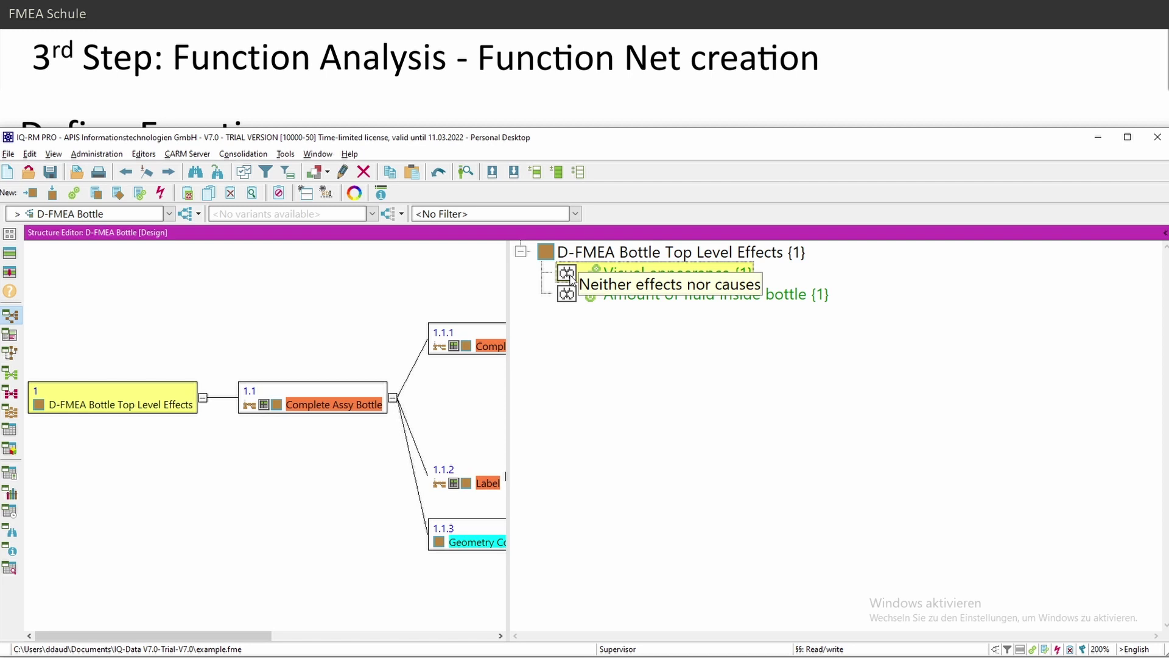
# - Open the function net of the top level function Visual appearance, with its editor below the Structure Editor
pyautogui.click(571, 276)
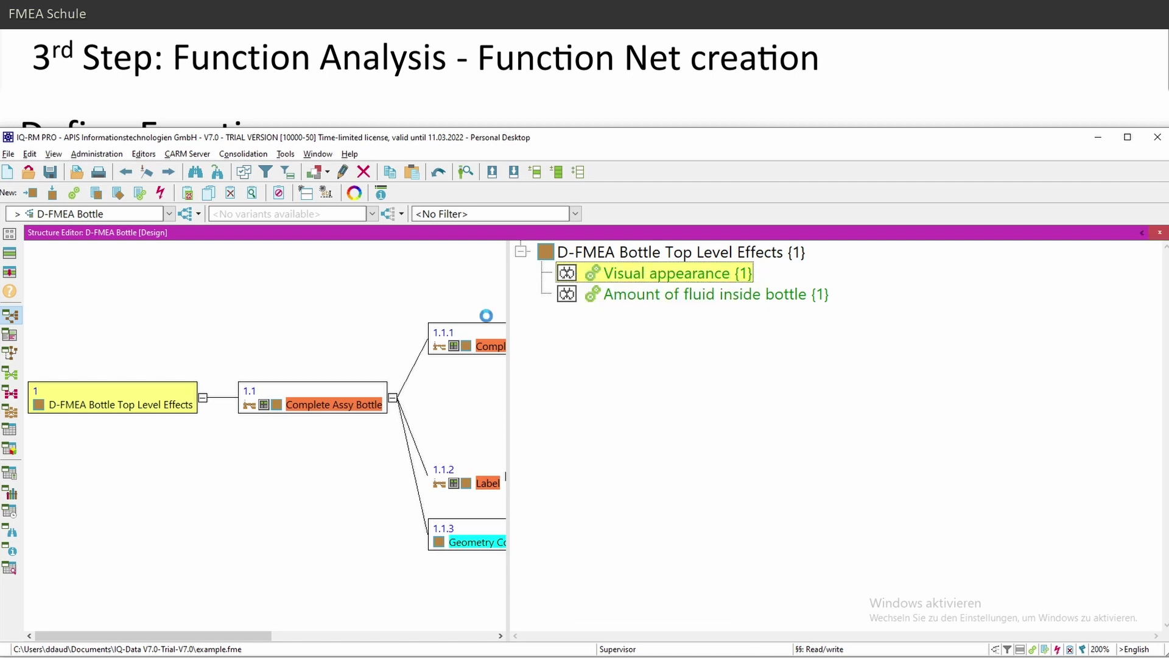
pyautogui.moveTo(517, 327); pyautogui.dragTo(524, 437)
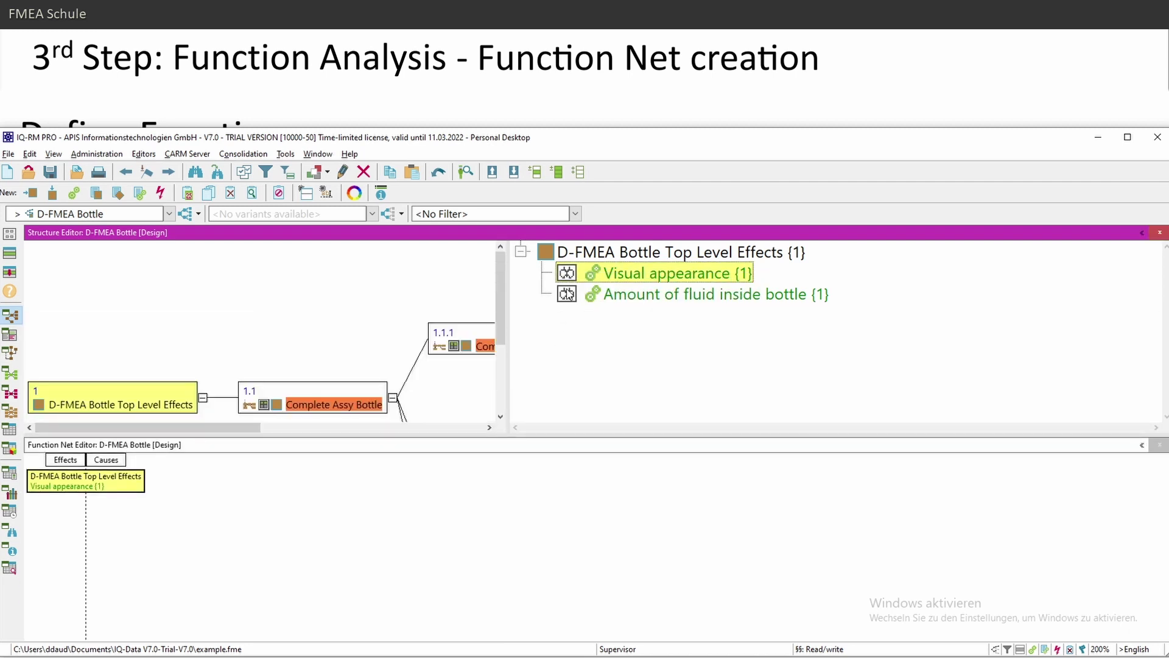
pyautogui.click(122, 498)
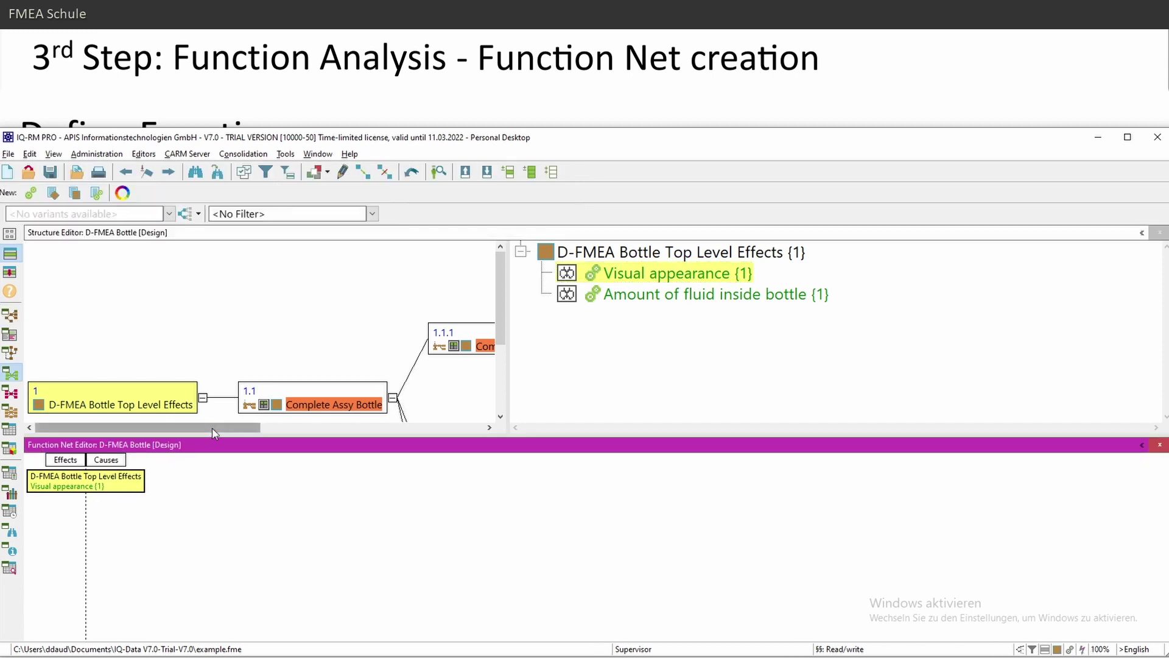
# - Consult the bottle assembly structure picture and return to the Visual appearance entry in the function net
pyautogui.moveTo(244, 428); pyautogui.dragTo(275, 427)
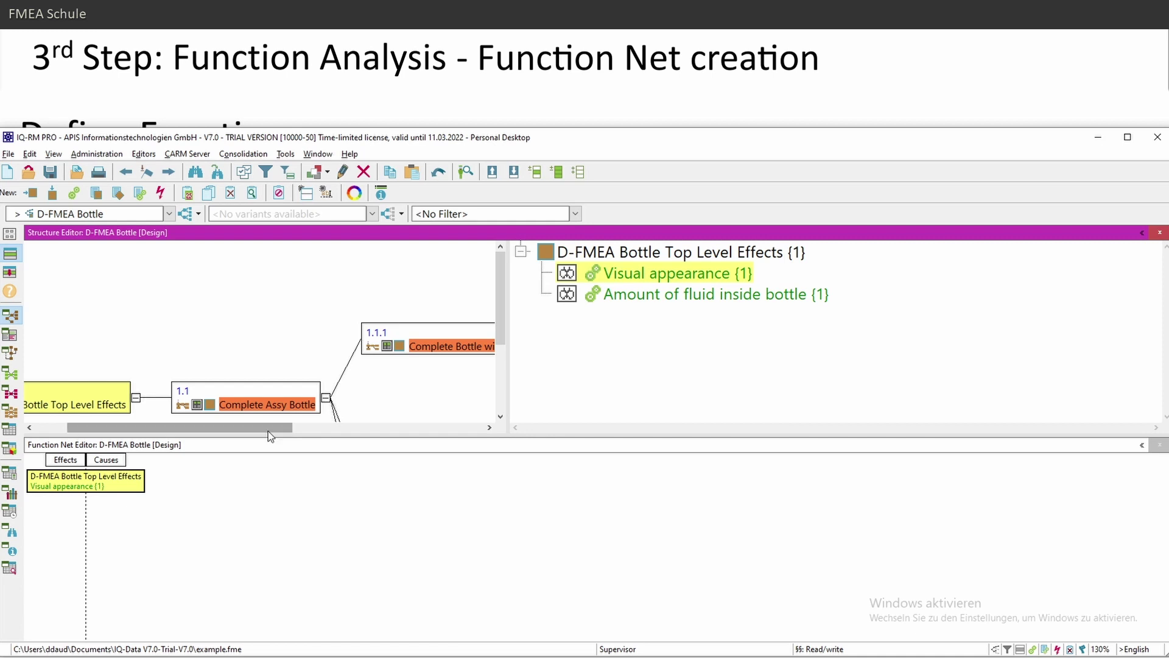
pyautogui.hotkey('alt', 'Tab')
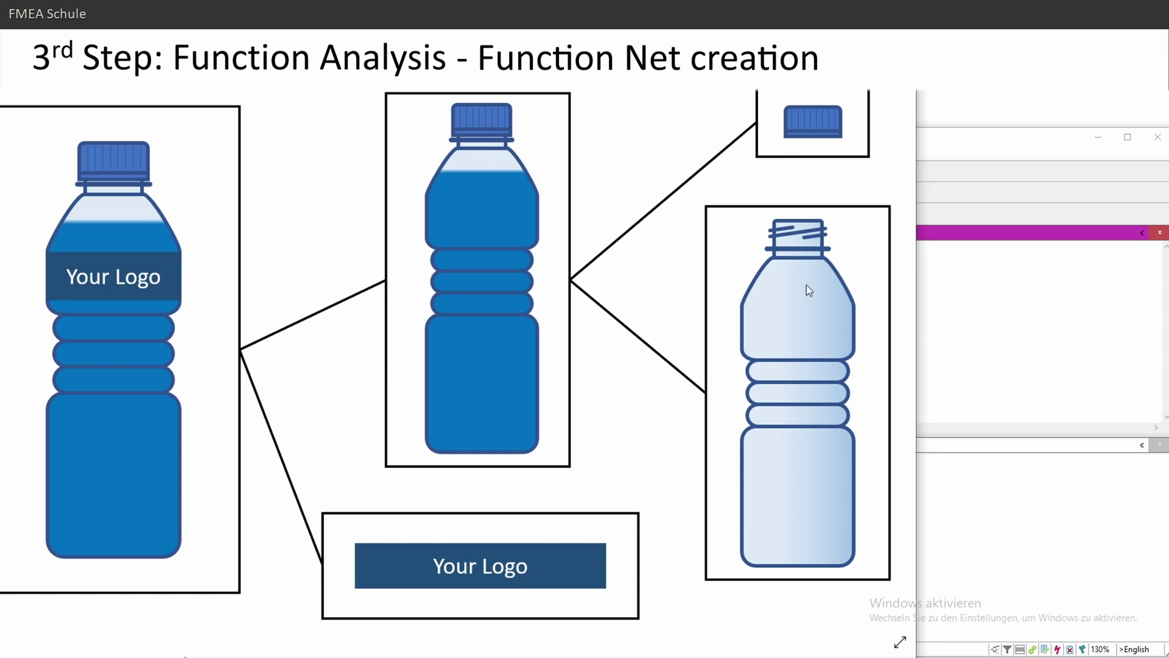
pyautogui.click(135, 487)
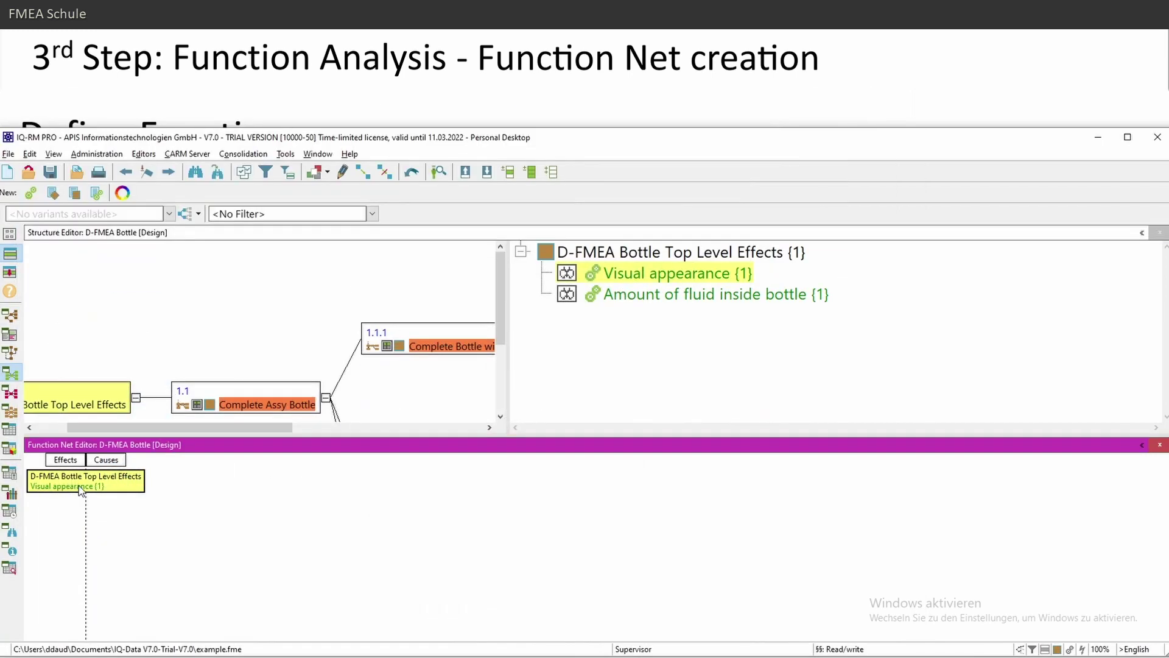
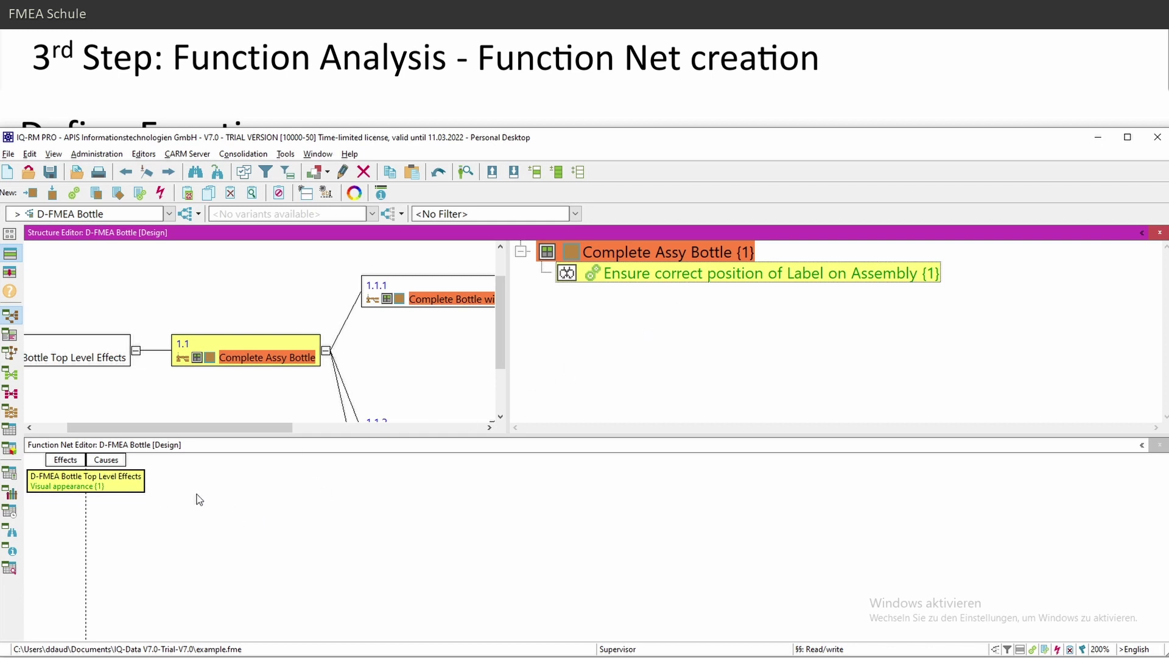
# - Link Complete Assy Bottle's function "Ensure correct position of Label on Assembly" as a cause of Visual appearance and check its function net status
pyautogui.click(90, 492)
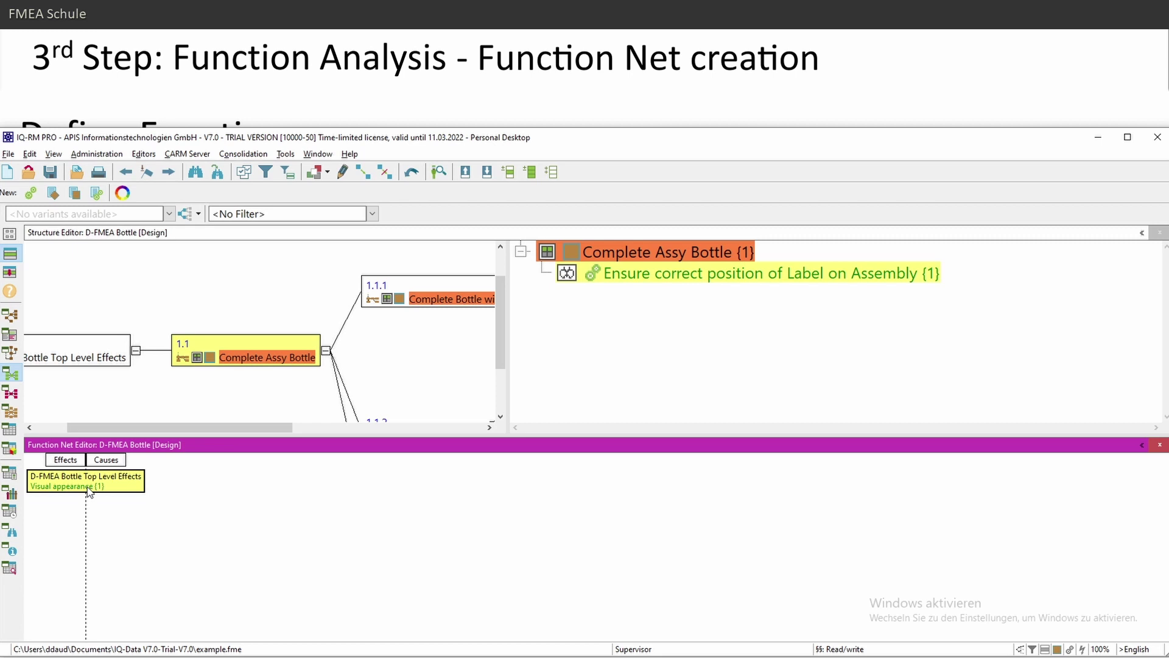
pyautogui.click(679, 279)
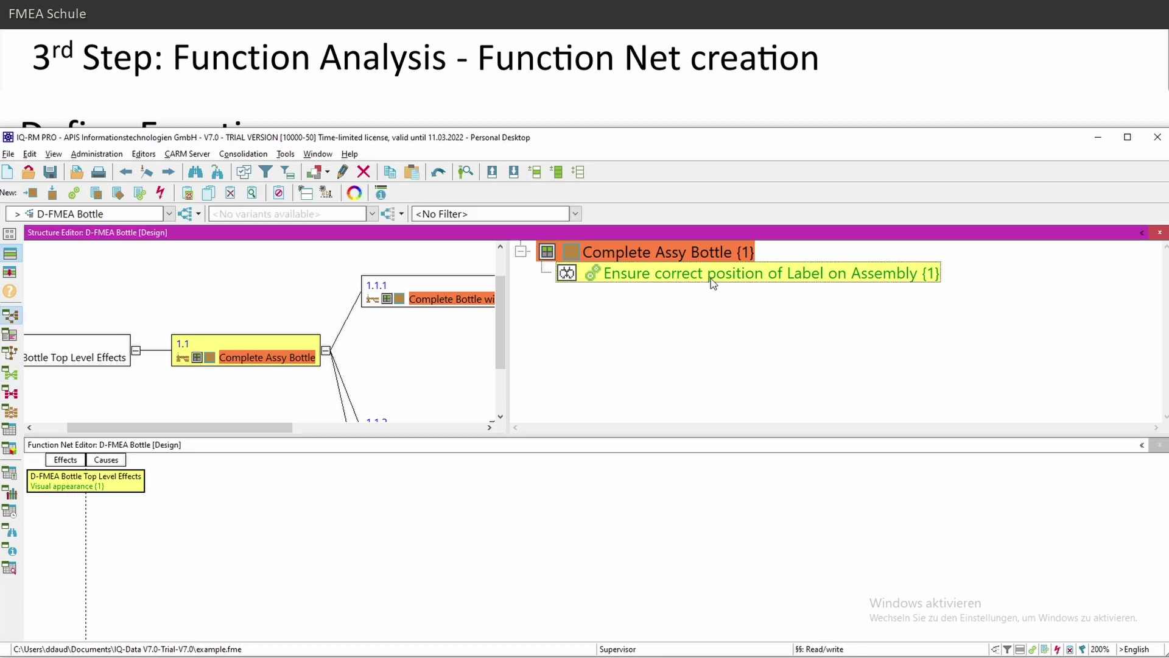
pyautogui.moveTo(755, 301)
pyautogui.mouseDown()
pyautogui.moveTo(660, 323)
pyautogui.moveTo(610, 260)
pyautogui.moveTo(755, 280)
pyautogui.moveTo(746, 305)
pyautogui.mouseUp()
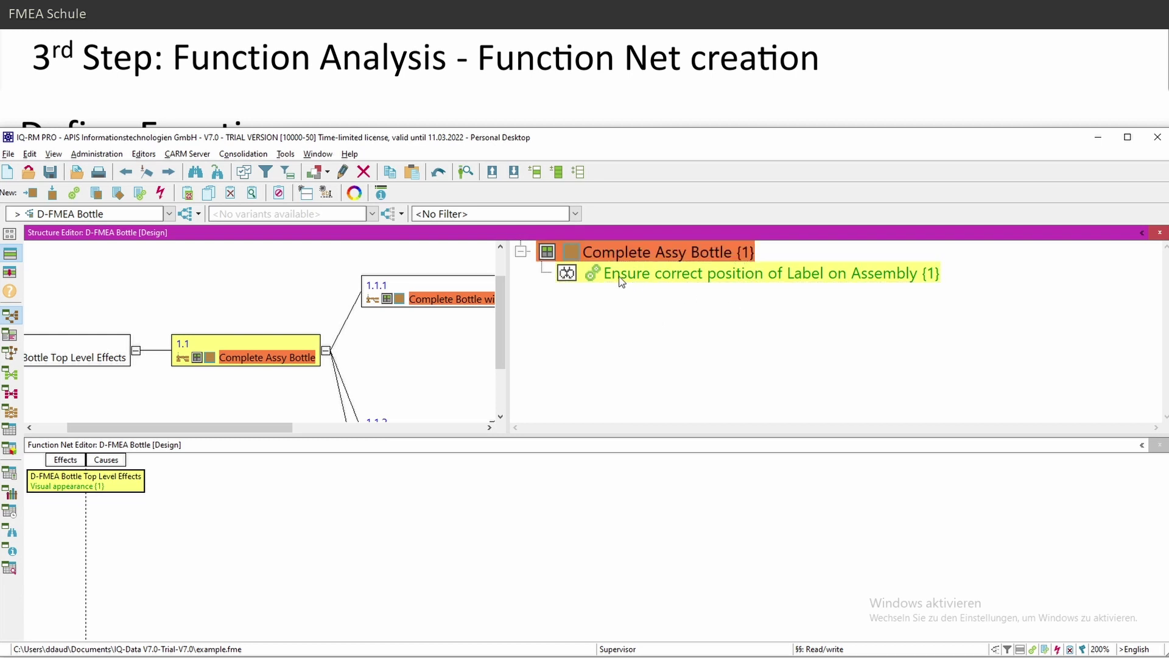
pyautogui.click(693, 280)
pyautogui.press('Return')
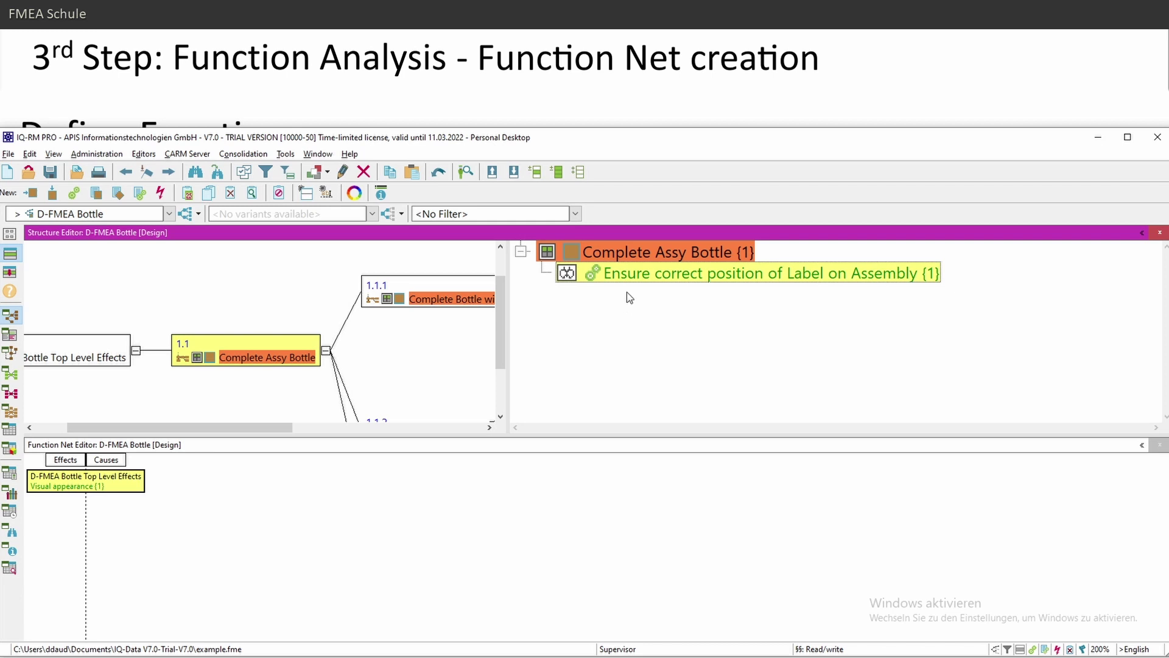
pyautogui.click(123, 490)
pyautogui.click(660, 275)
pyautogui.moveTo(659, 275); pyautogui.dragTo(135, 483)
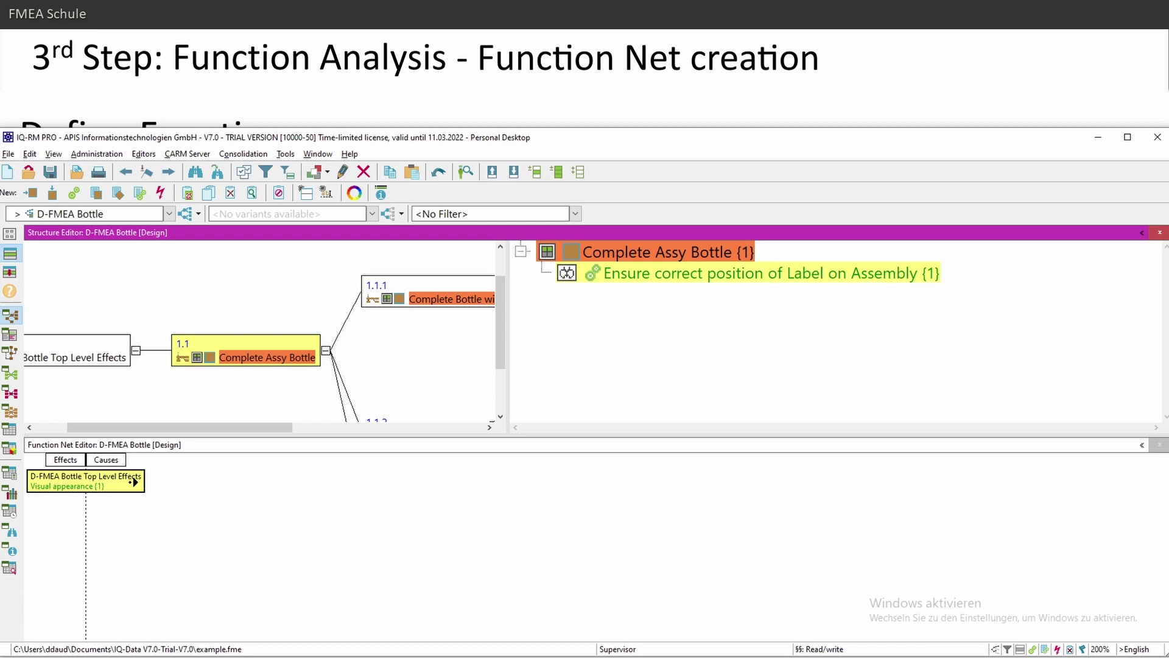
pyautogui.moveTo(135, 481)
pyautogui.mouseDown()
pyautogui.moveTo(36, 483)
pyautogui.moveTo(134, 481)
pyautogui.mouseUp()
pyautogui.moveTo(135, 481); pyautogui.dragTo(136, 481)
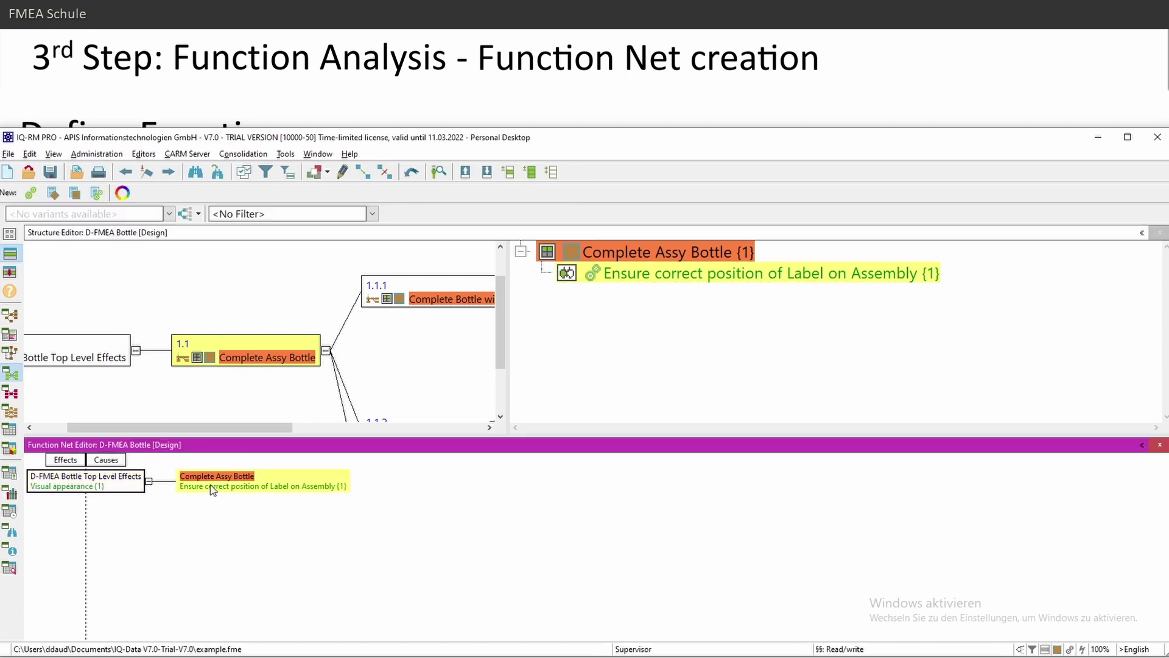
pyautogui.click(566, 275)
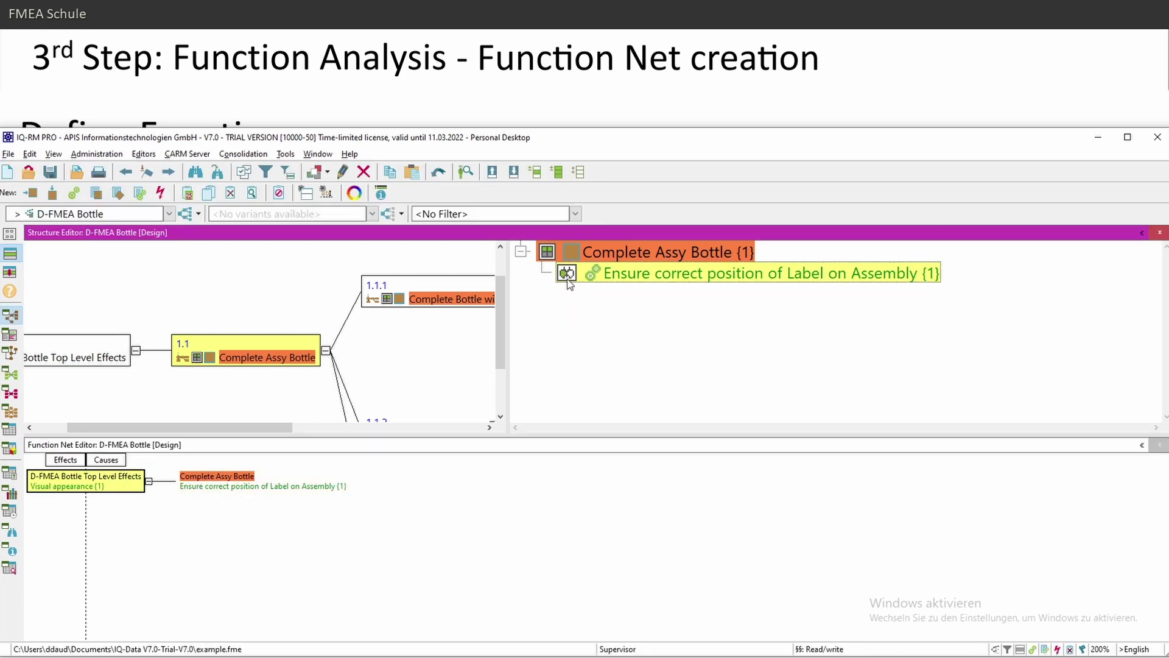
pyautogui.moveTo(567, 277)
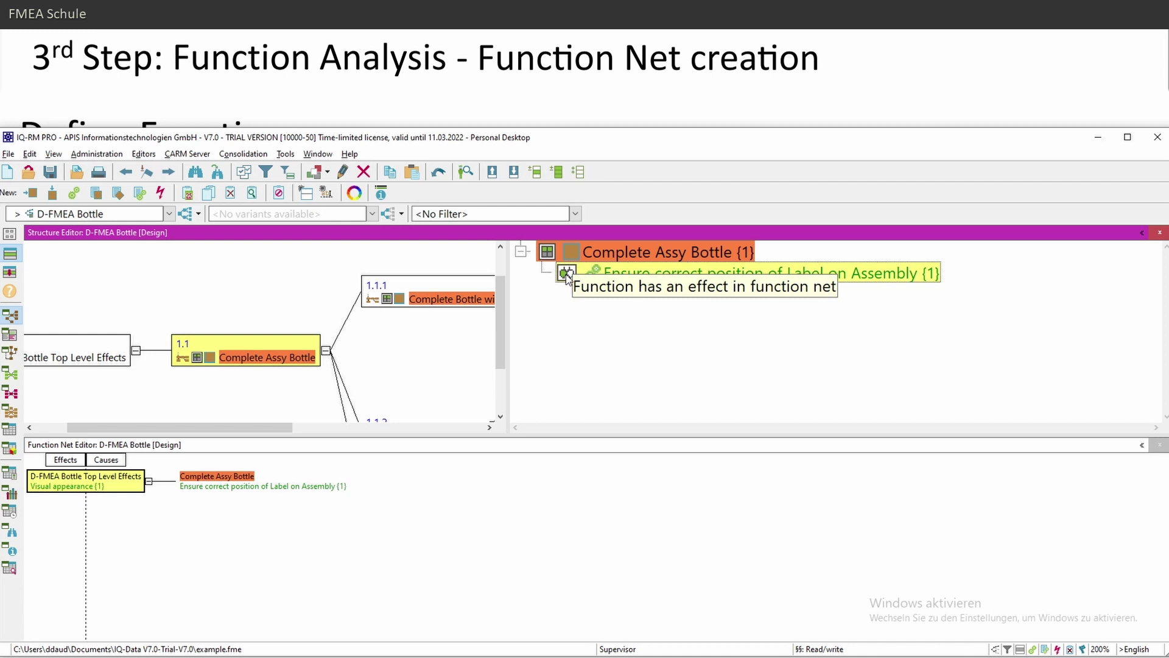
# - Link Geometry Complete Assy Bottle's characteristic "Distance from lower edge of Bottle to lower edge of Label" as a cause of the label position function
pyautogui.scroll(-1, 365, 347)
pyautogui.moveTo(270, 428); pyautogui.dragTo(306, 430)
pyautogui.click(214, 314)
pyautogui.scroll(-1, 213, 316)
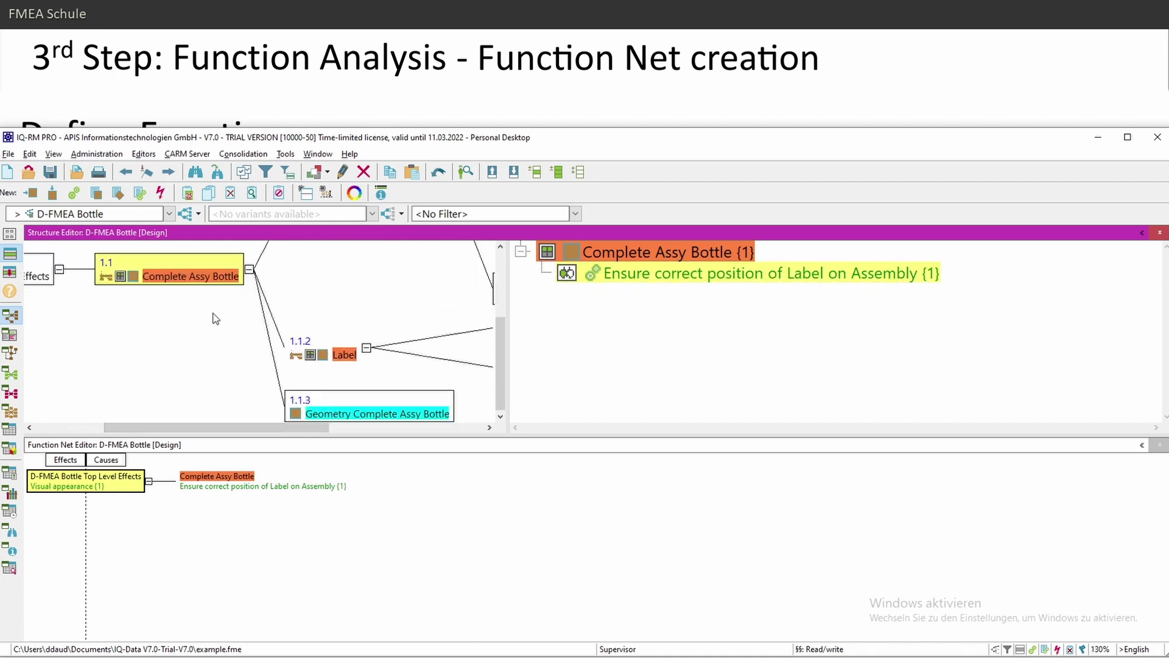
pyautogui.click(397, 412)
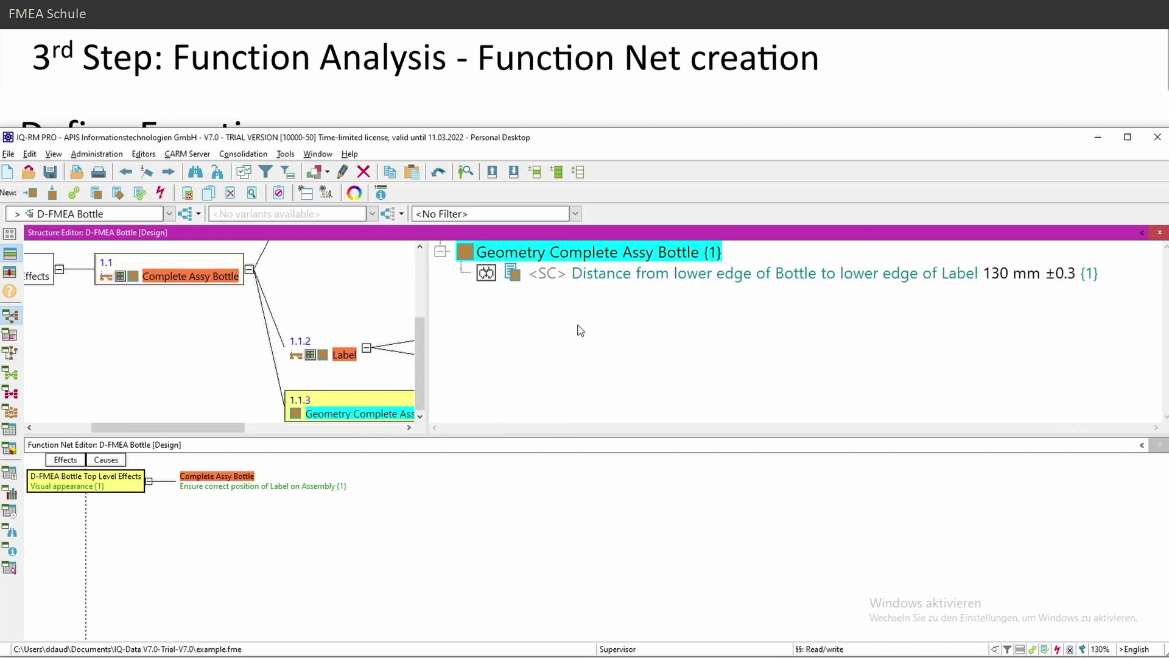
pyautogui.click(597, 281)
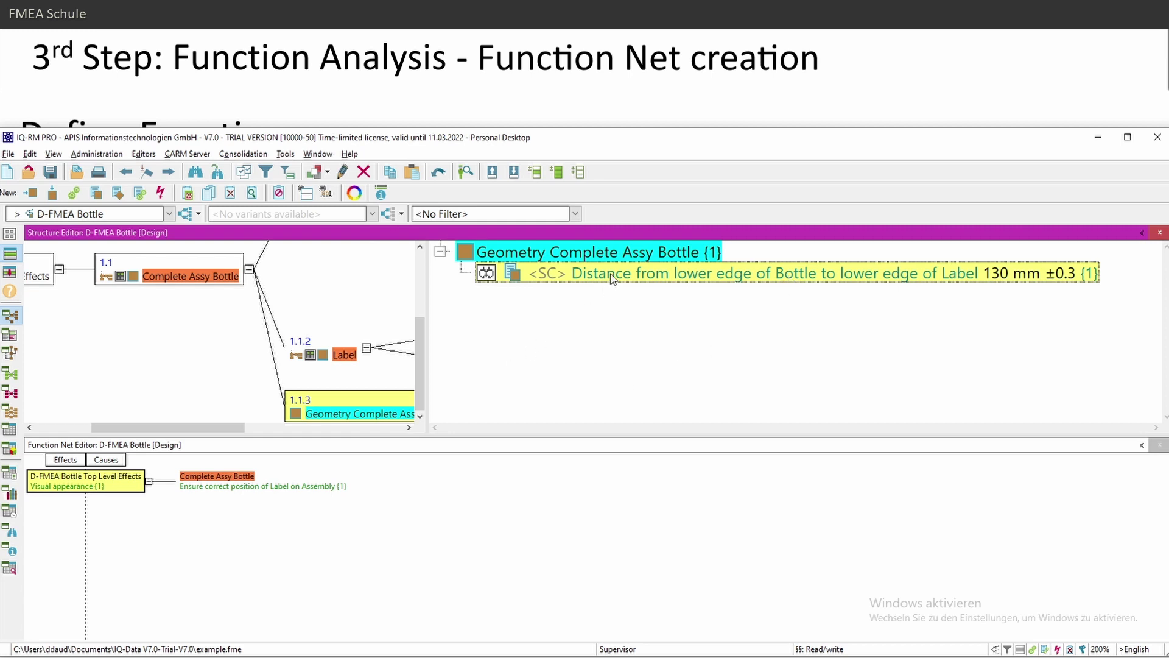
pyautogui.moveTo(612, 279); pyautogui.dragTo(330, 488)
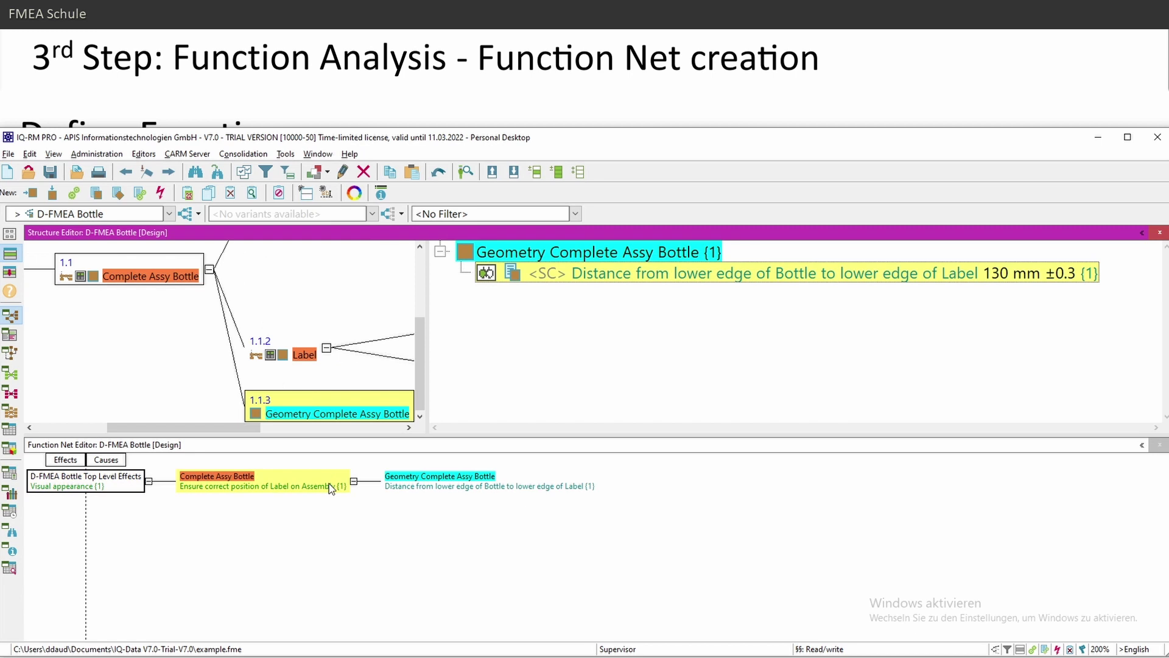
pyautogui.click(292, 485)
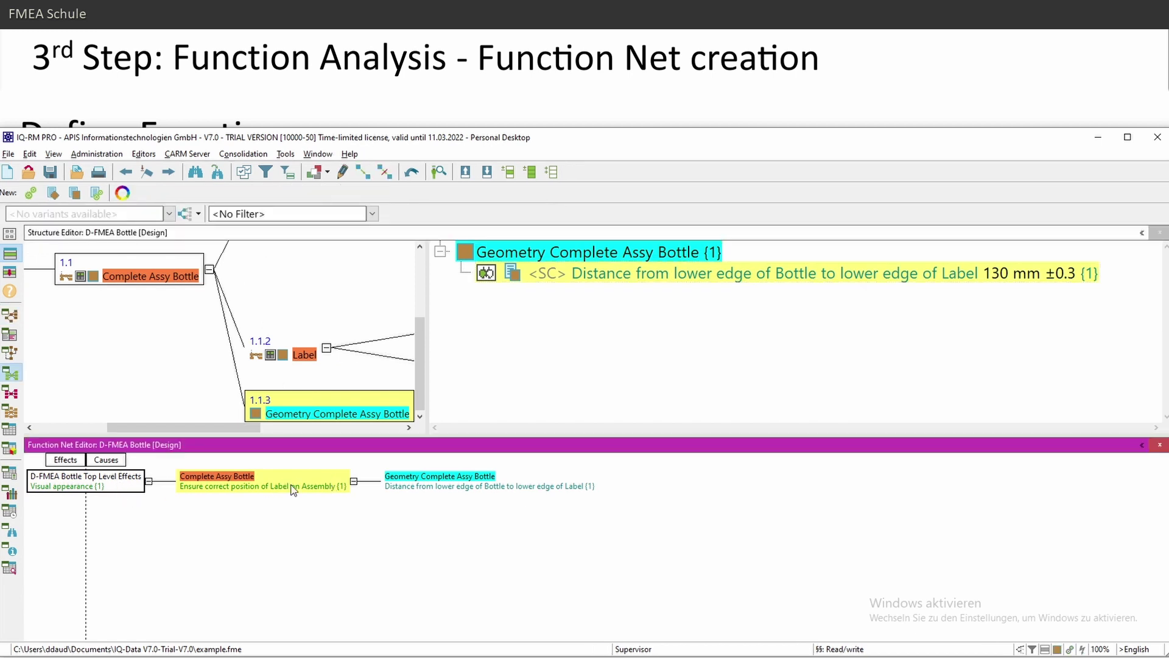
# - Close the Visual appearance function net and open the net of Complete Bottle with Cap's fluid amount function
pyautogui.moveTo(423, 389); pyautogui.dragTo(725, 328)
pyautogui.click(329, 284)
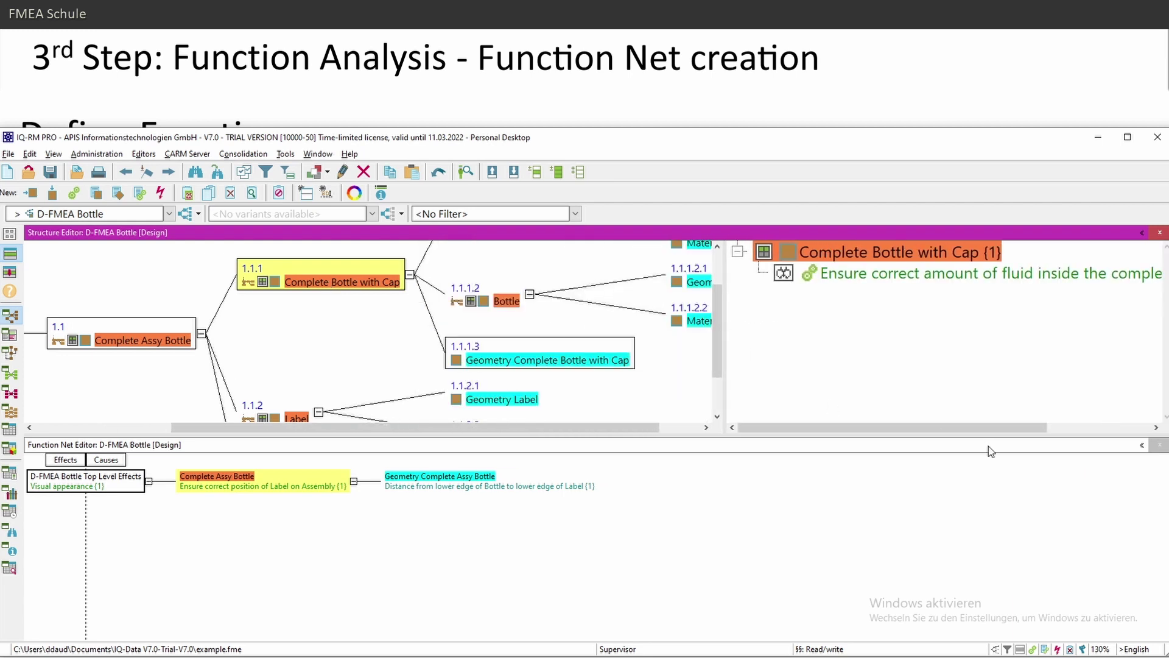
pyautogui.click(1159, 444)
pyautogui.click(785, 273)
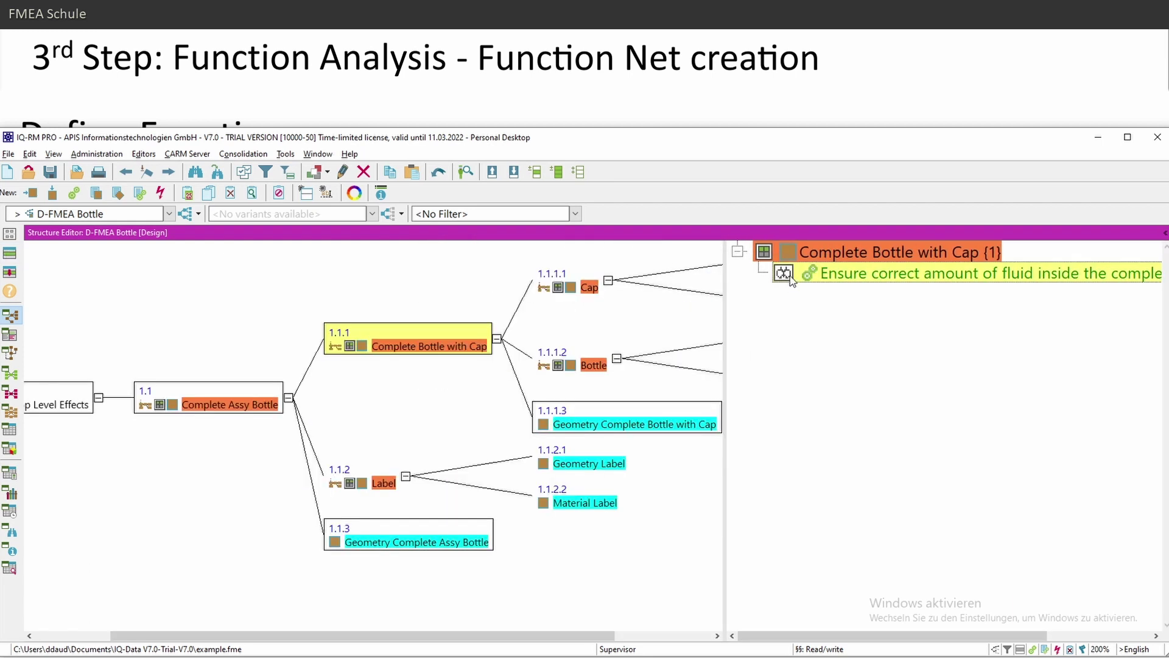
pyautogui.moveTo(787, 277)
pyautogui.click(422, 333)
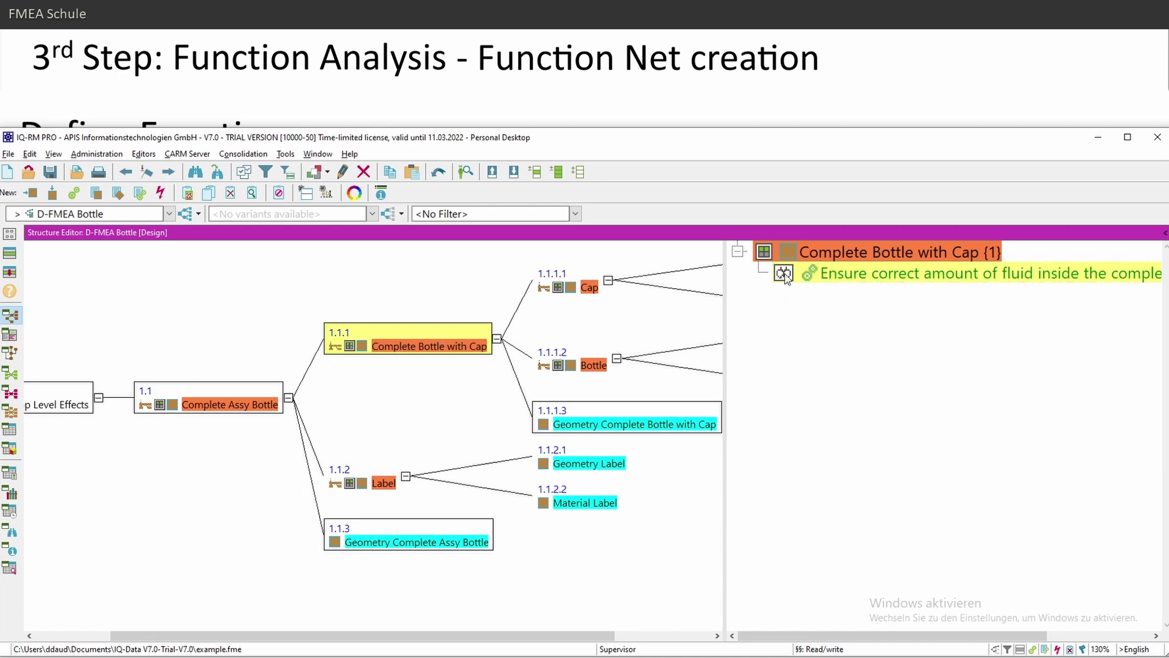
pyautogui.click(784, 274)
# - View the function net of Geometry Complete Bottle with Cap's fluid amount characteristic and return to the top level Visual appearance net
pyautogui.moveTo(320, 426); pyautogui.dragTo(245, 427)
pyautogui.click(146, 407)
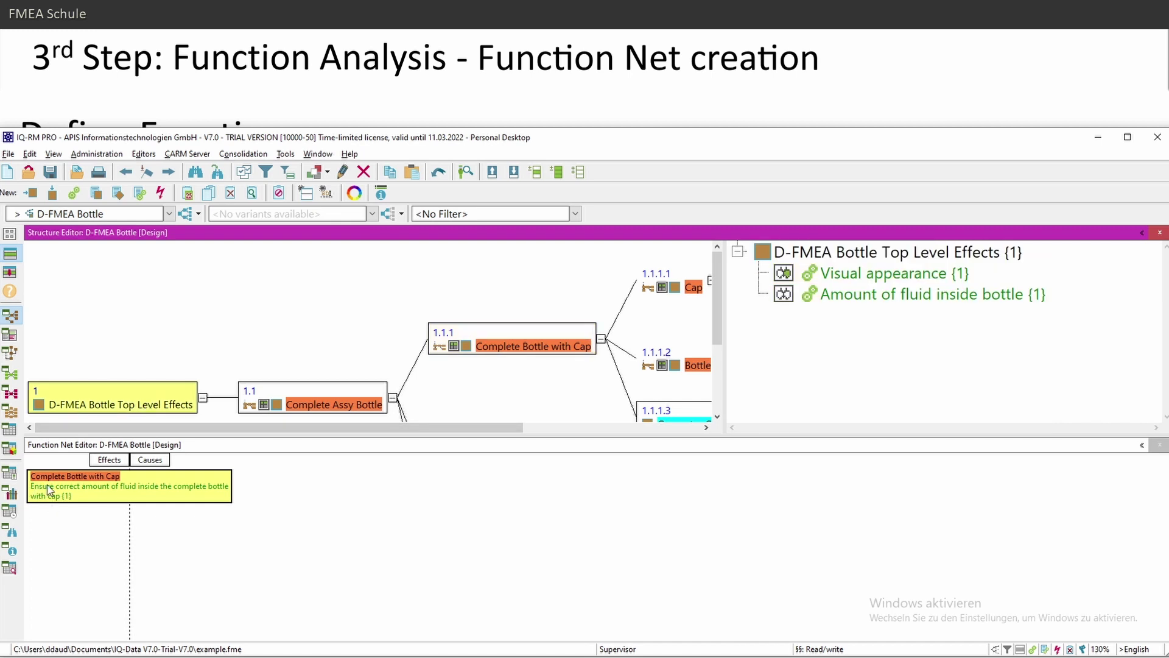
pyautogui.moveTo(456, 426); pyautogui.dragTo(602, 427)
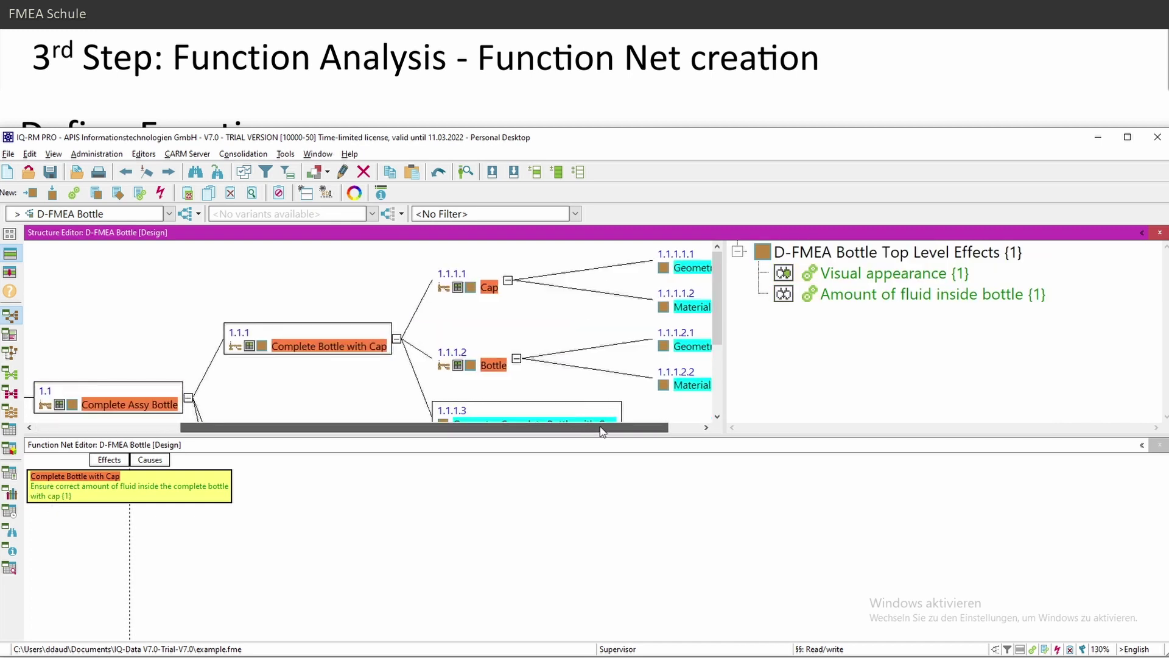
pyautogui.scroll(-1, 539, 388)
pyautogui.click(200, 482)
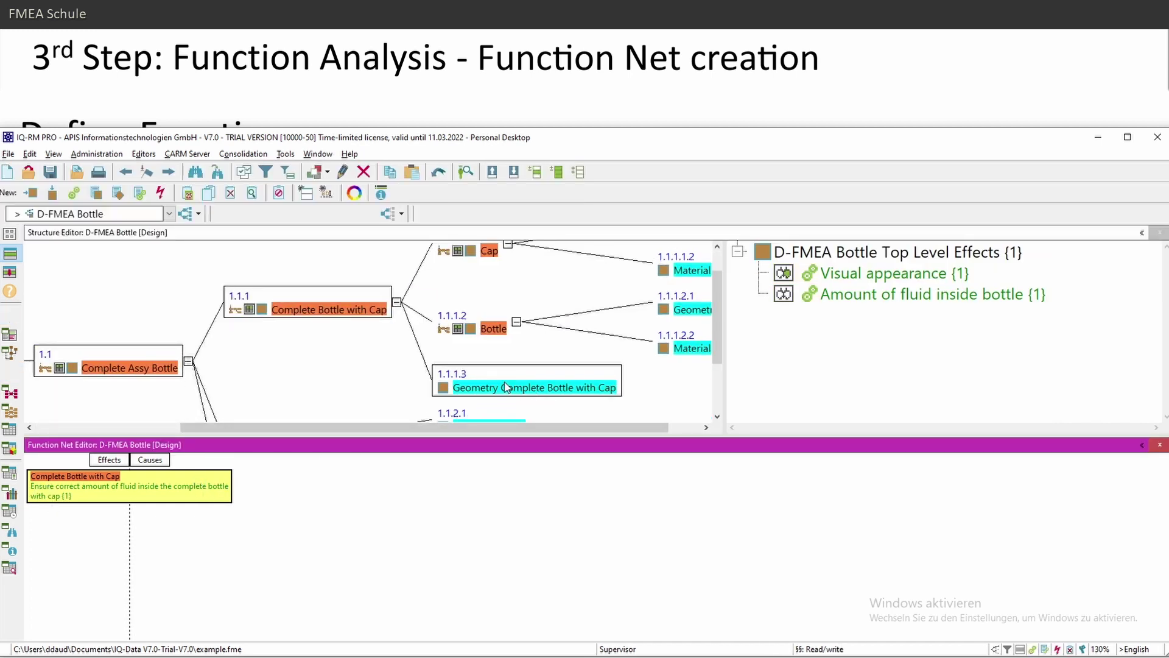
pyautogui.click(503, 387)
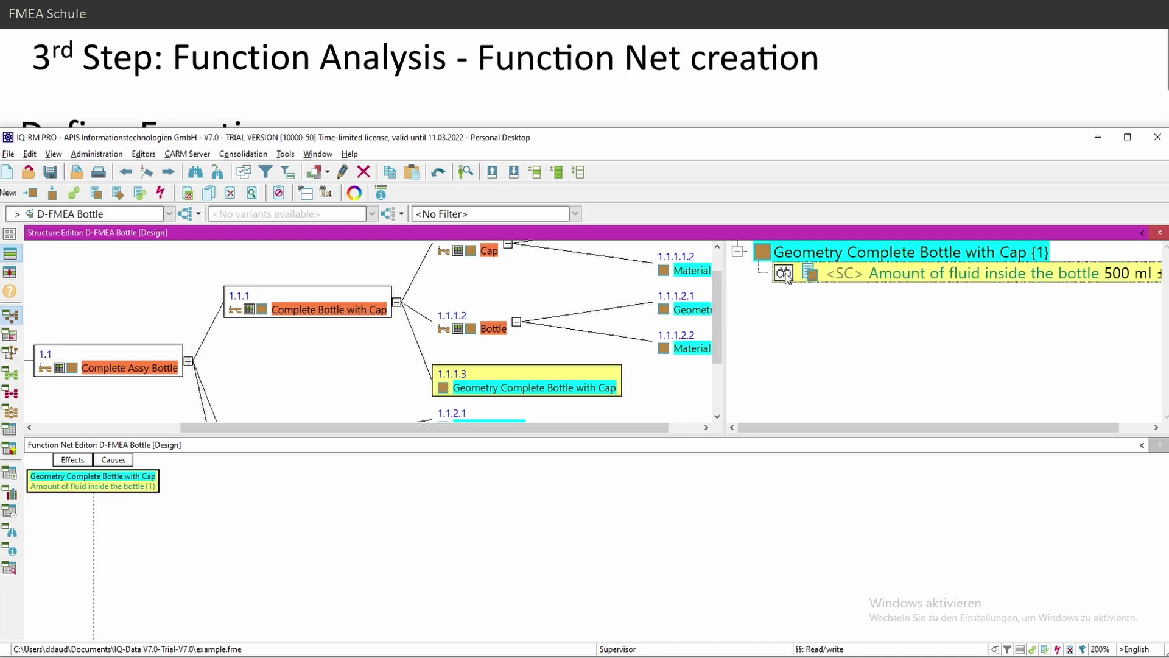
pyautogui.click(207, 512)
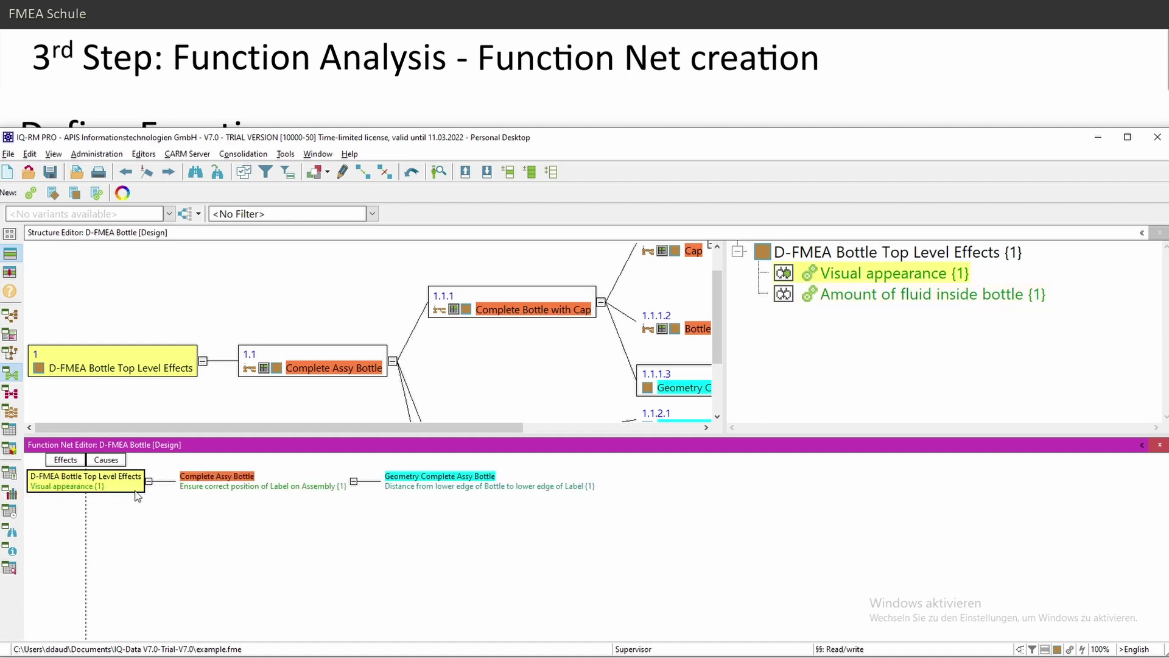
# - Make the label distance characteristic the focus element of the function net and move the focus to Complete Assy Bottle's label position function
pyautogui.click(287, 482)
pyautogui.click(440, 482)
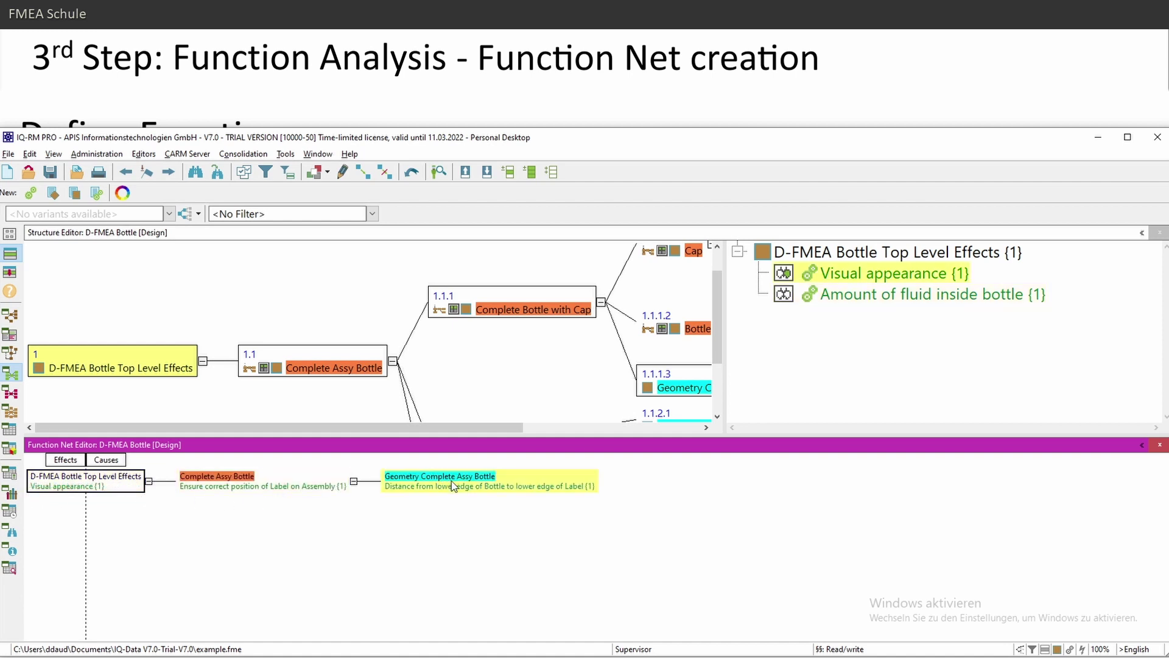
pyautogui.rightClick(451, 486)
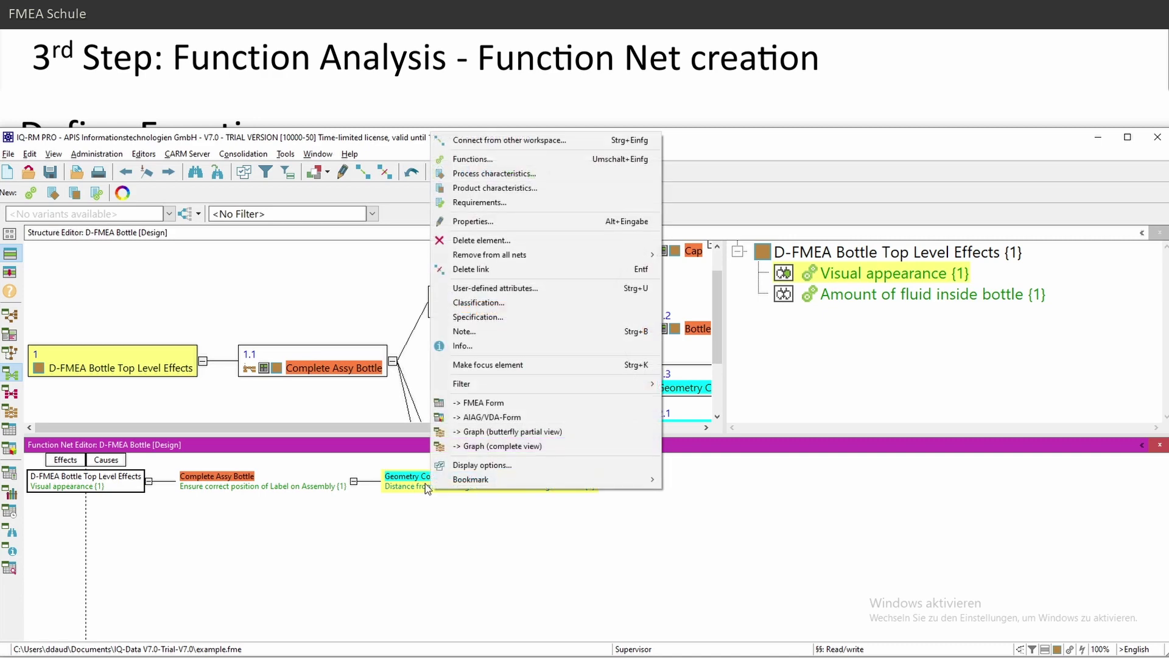
pyautogui.click(515, 364)
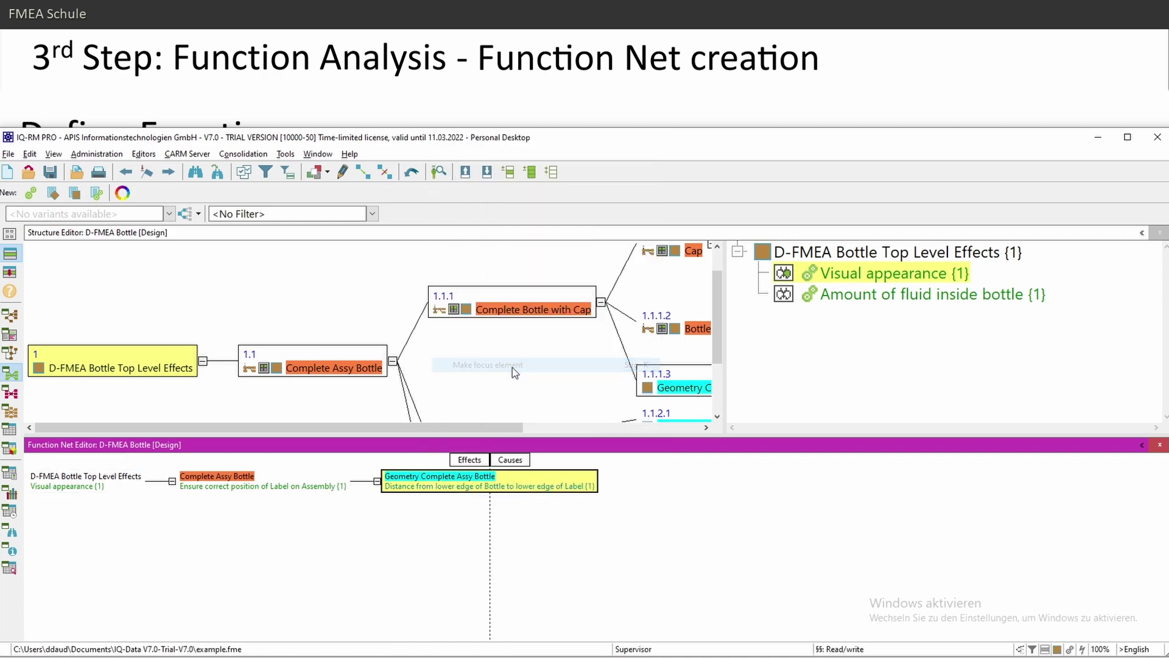
pyautogui.rightClick(298, 483)
pyautogui.click(366, 349)
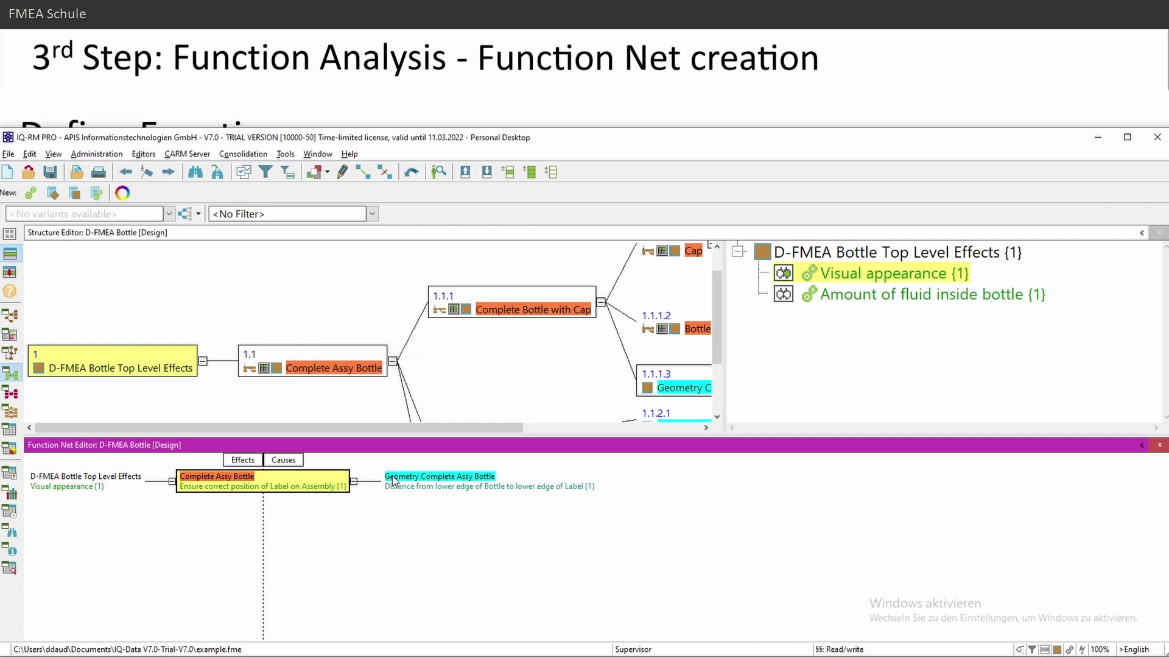
# - Reopen the function net of "Ensure correct amount of fluid inside the complete bottle with cap" and display Geometry Complete Bottle with Cap's characteristic
pyautogui.click(487, 308)
pyautogui.click(880, 275)
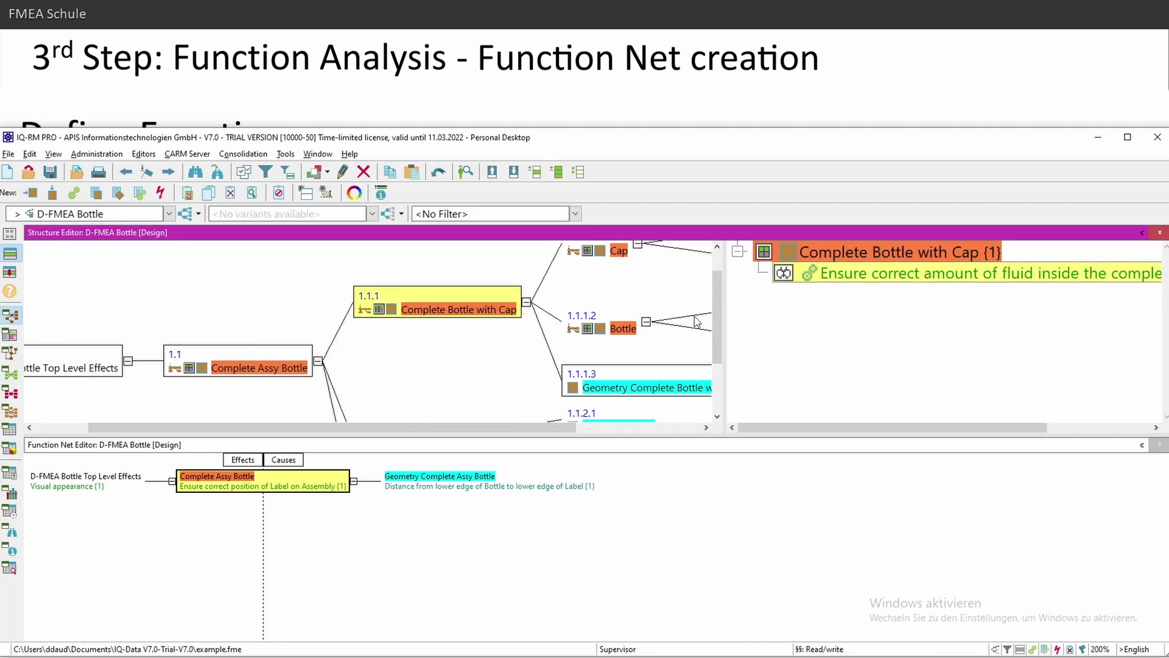
pyautogui.click(785, 273)
pyautogui.click(510, 388)
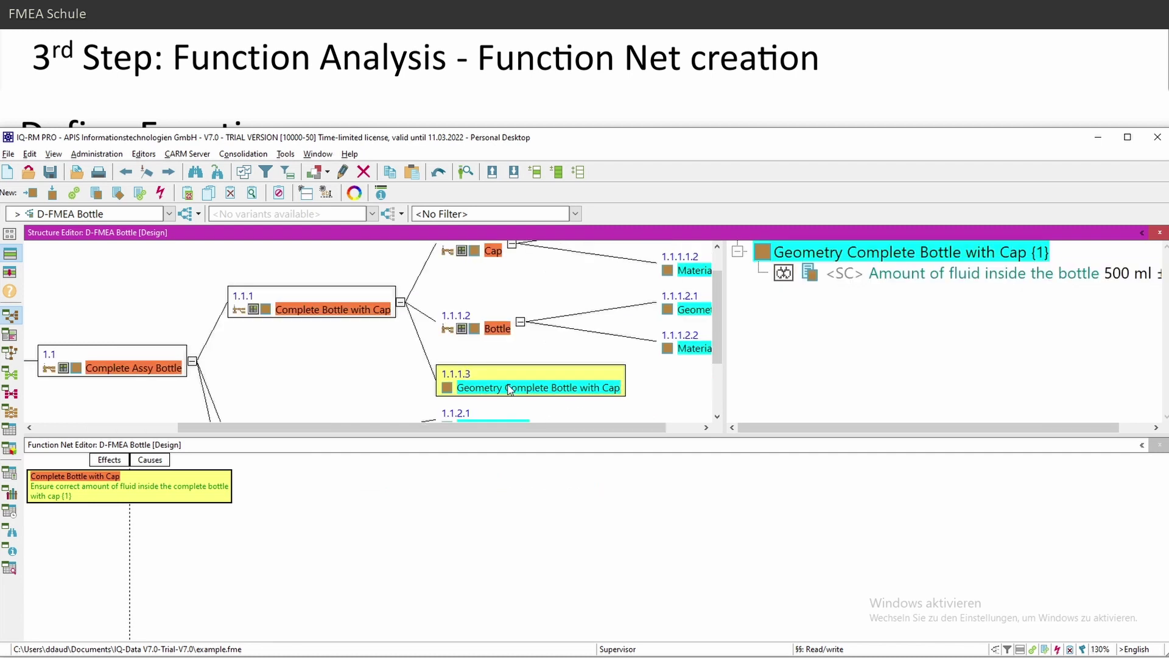